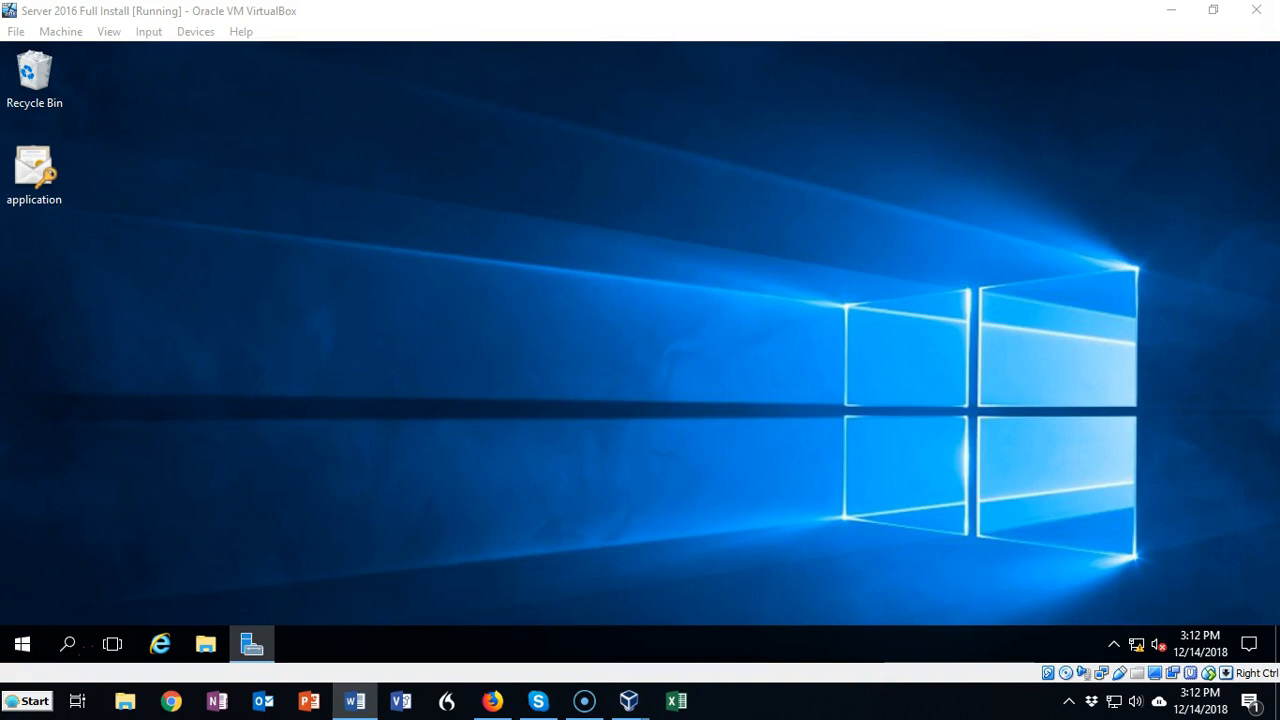
Step: Open Local Disk (C:) in File Explorer
click(134, 406)
click(207, 646)
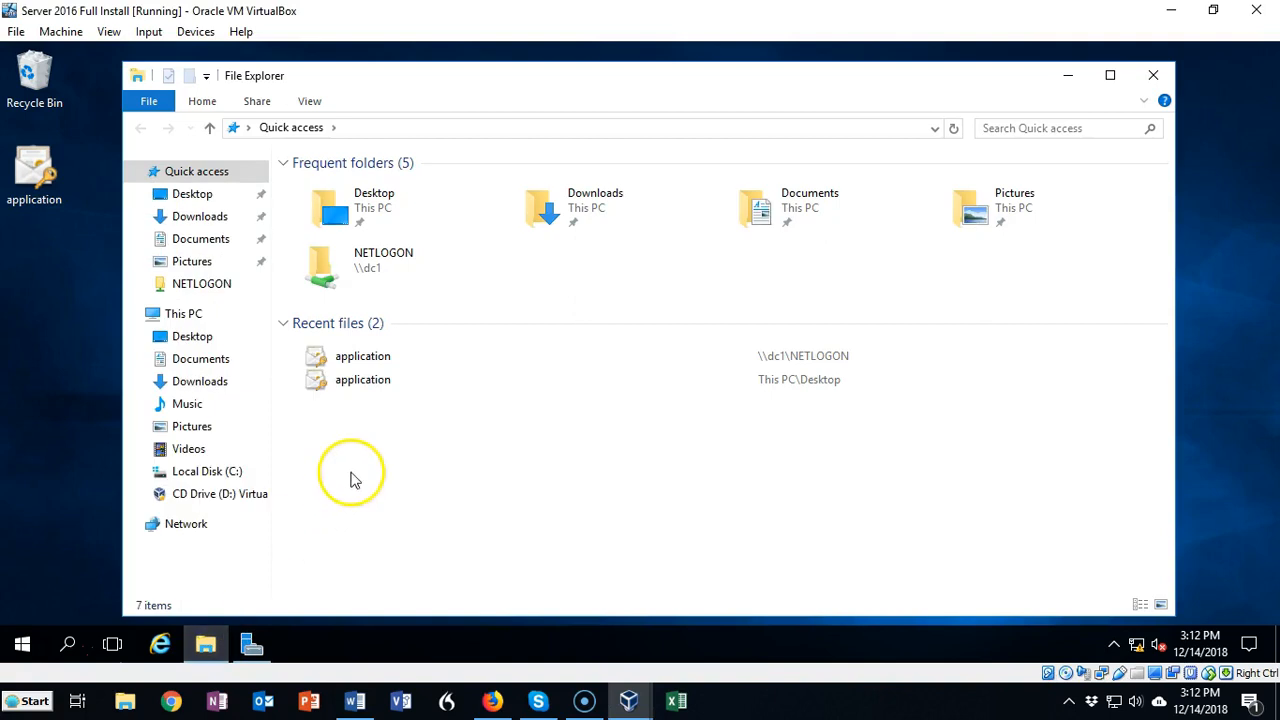
click(207, 471)
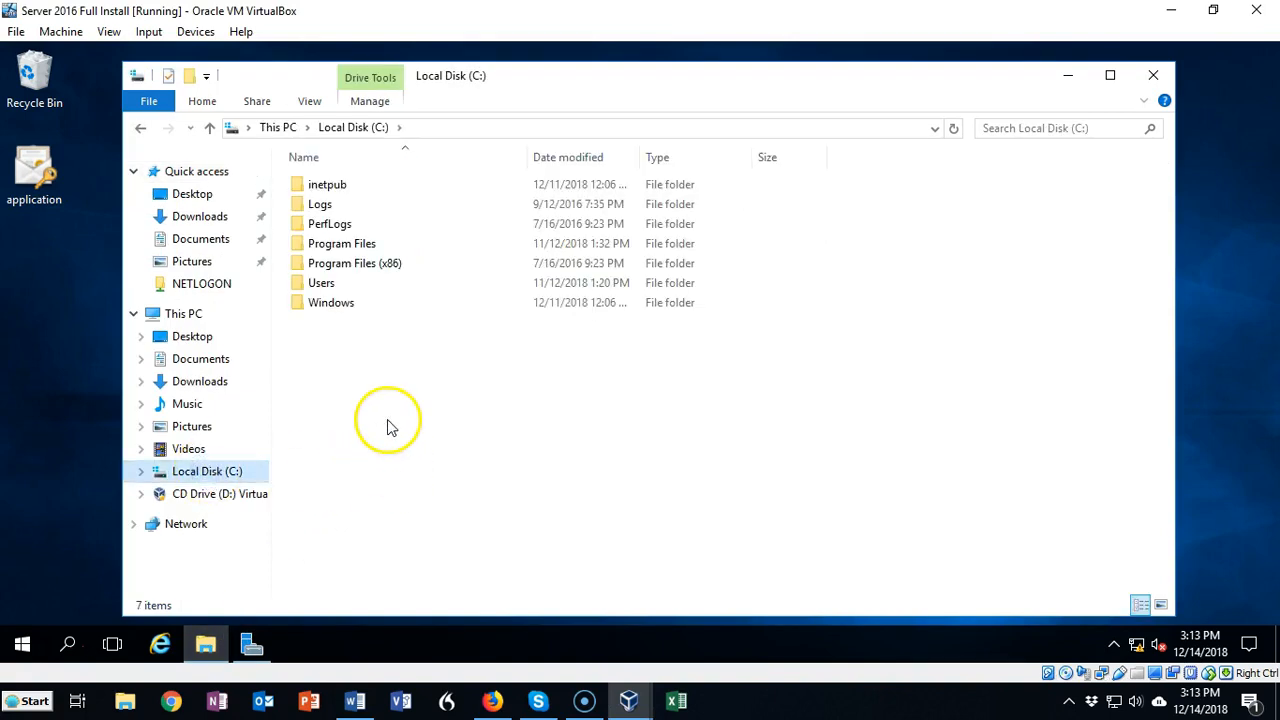
click(50, 645)
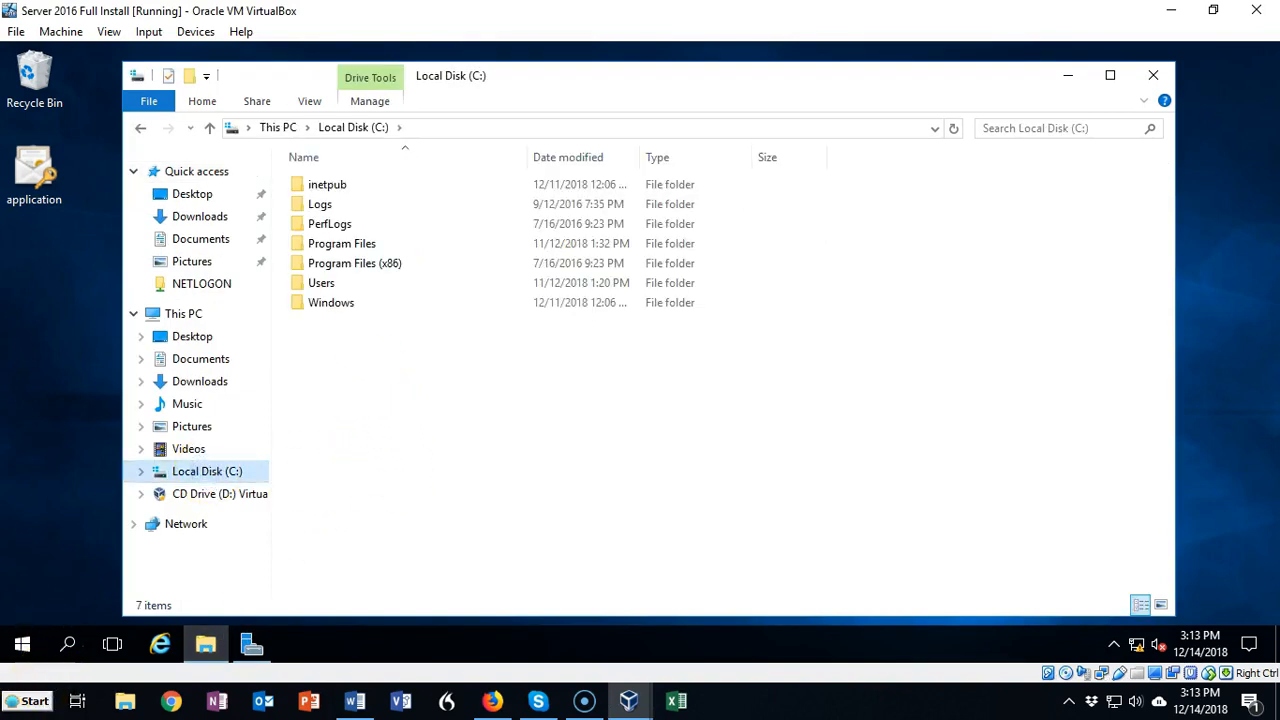
Step: Create a new folder named Test in the root of Local Disk (C:)
click(386, 397)
right_click(381, 391)
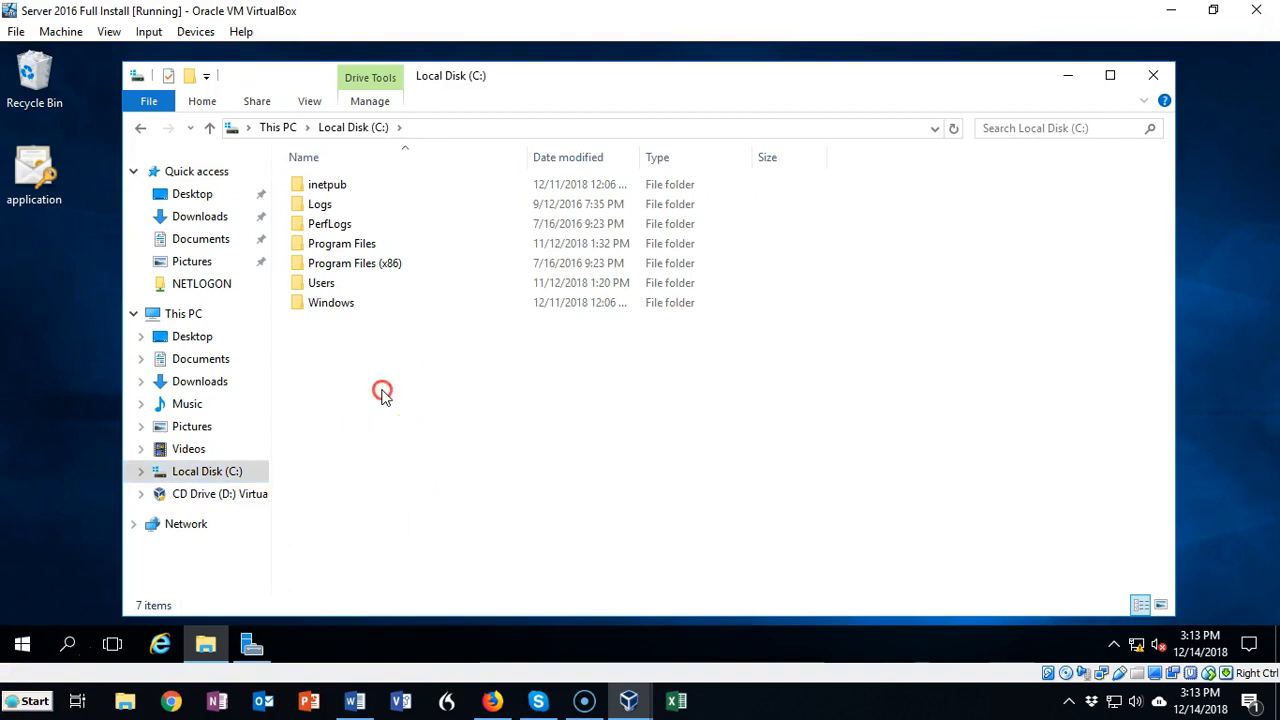
mouse_move(420, 355)
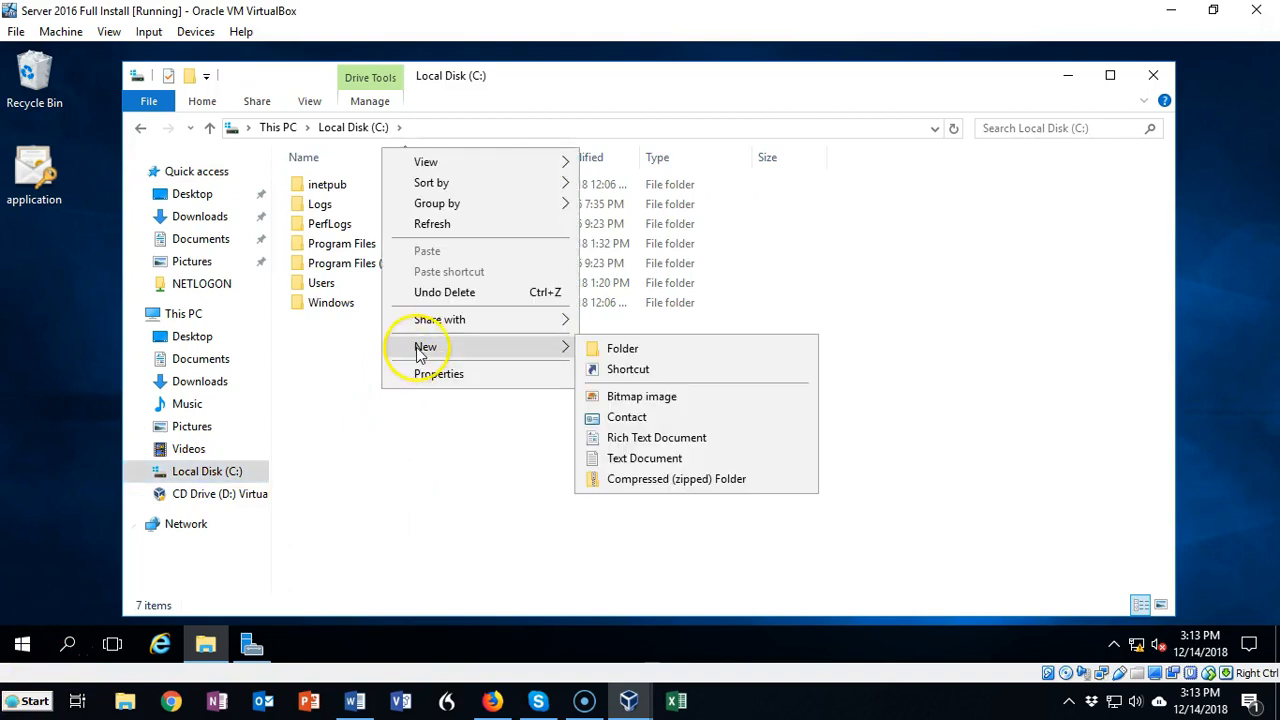
click(604, 348)
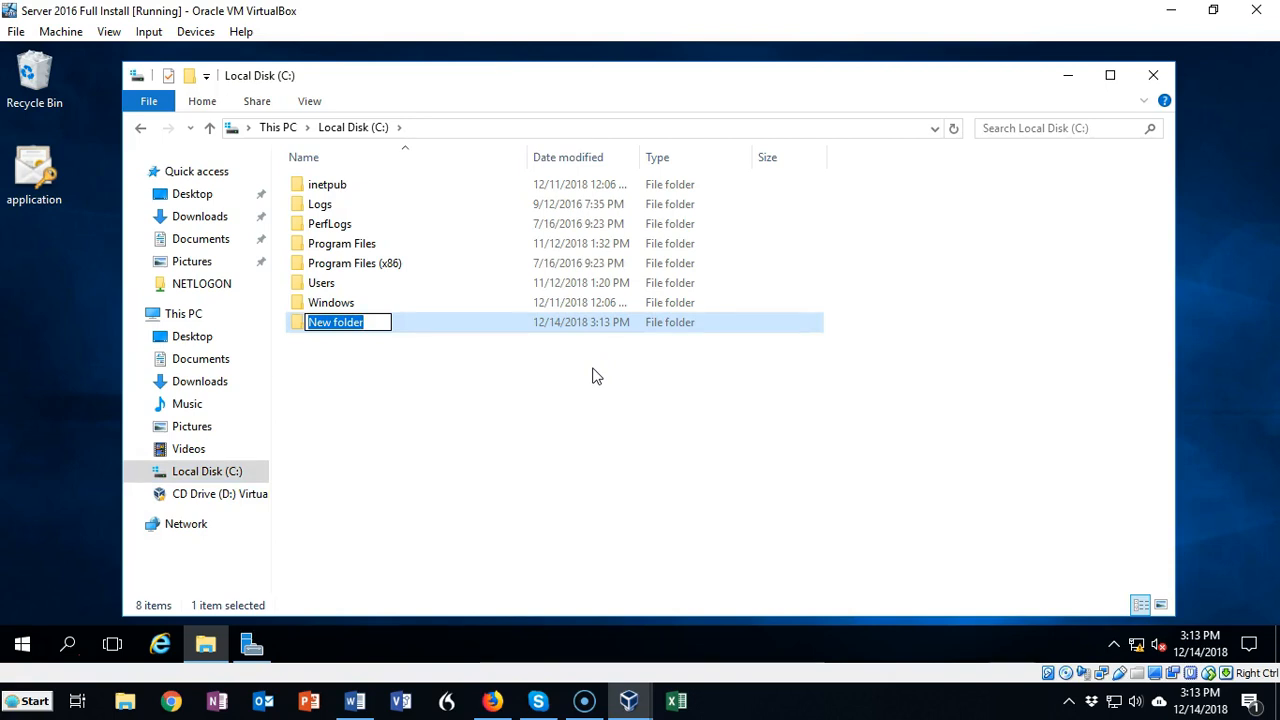
text(Test)
click(451, 406)
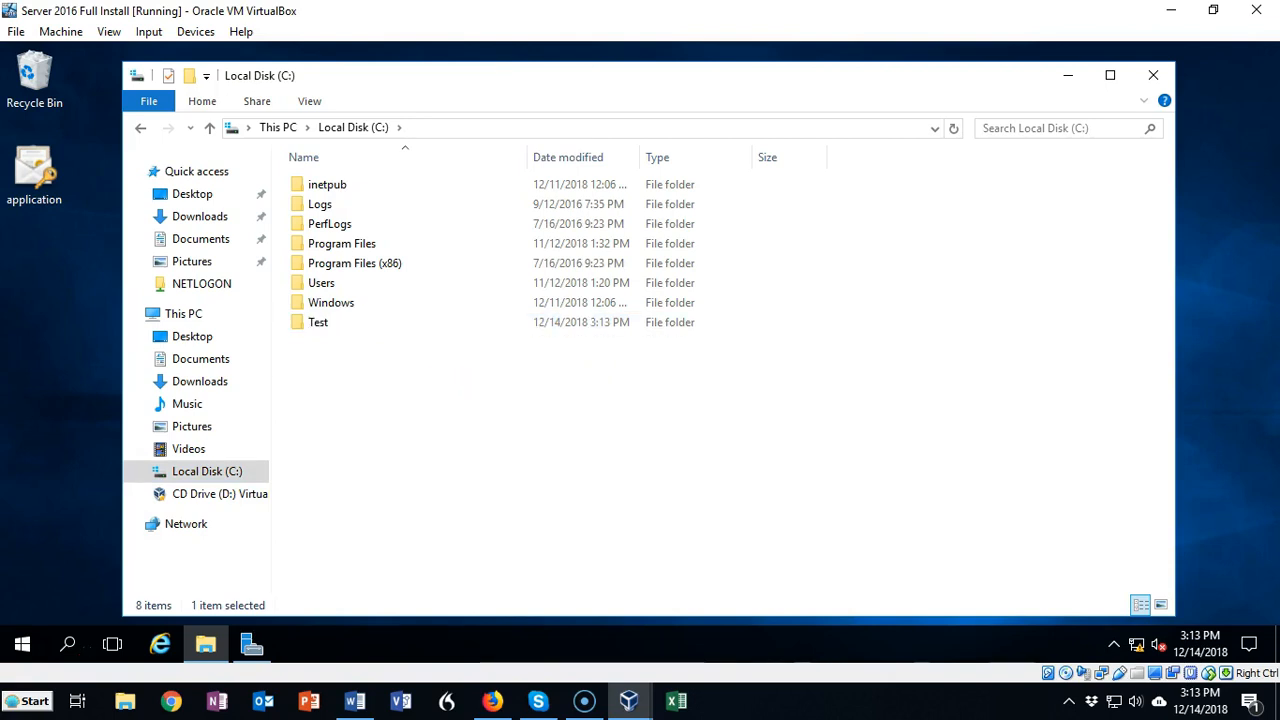
Step: Share the Test folder with Domain Users at Read permission level and close the sharing dialog
click(419, 393)
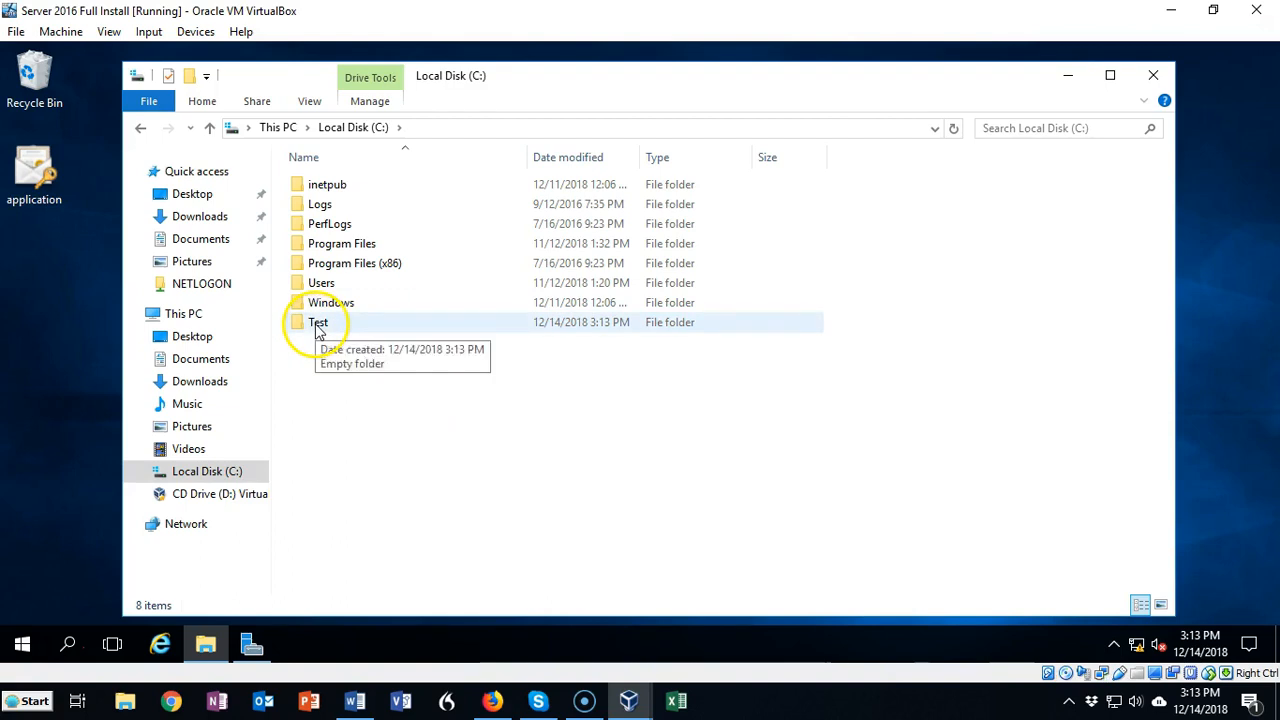
right_click(312, 336)
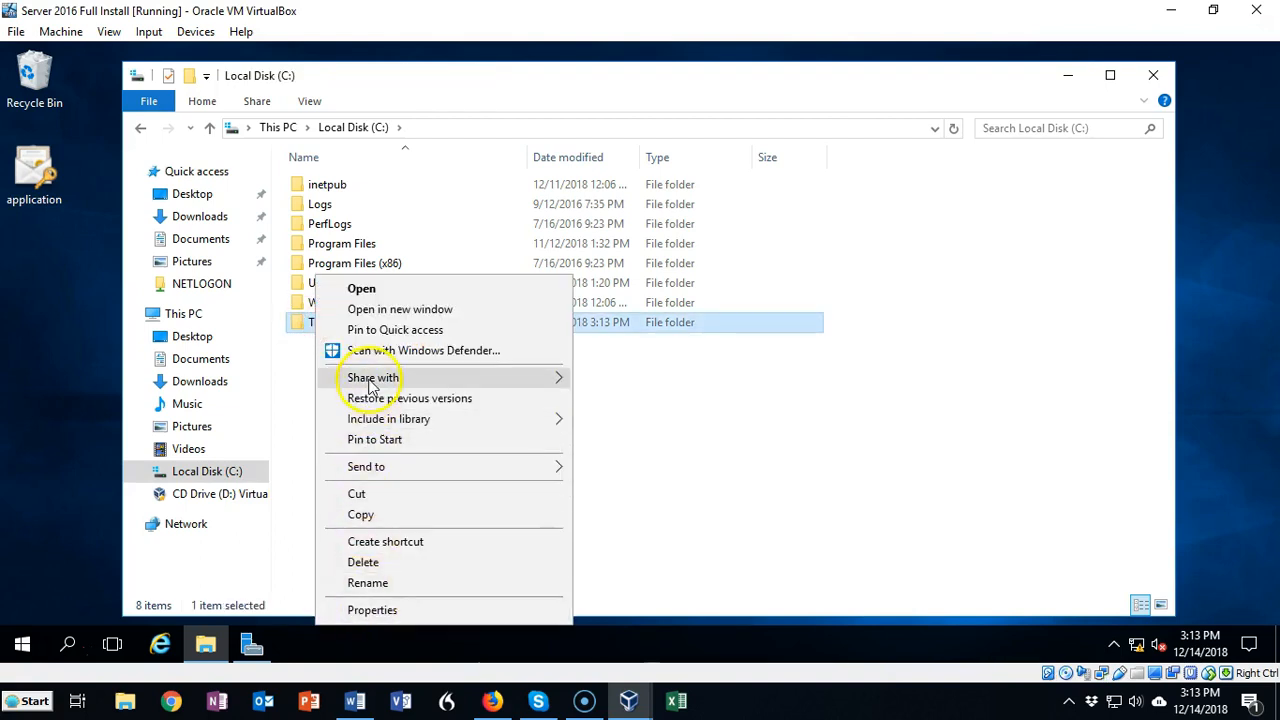
mouse_move(368, 380)
click(635, 402)
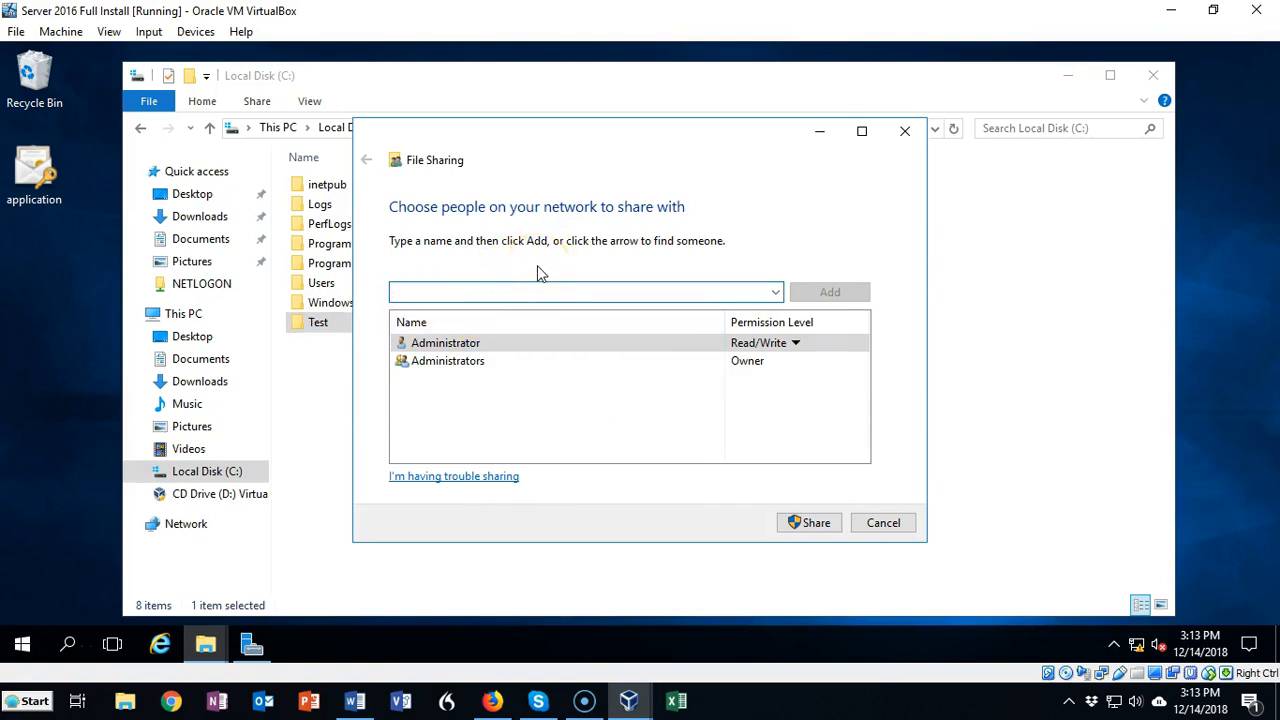
text(domain users)
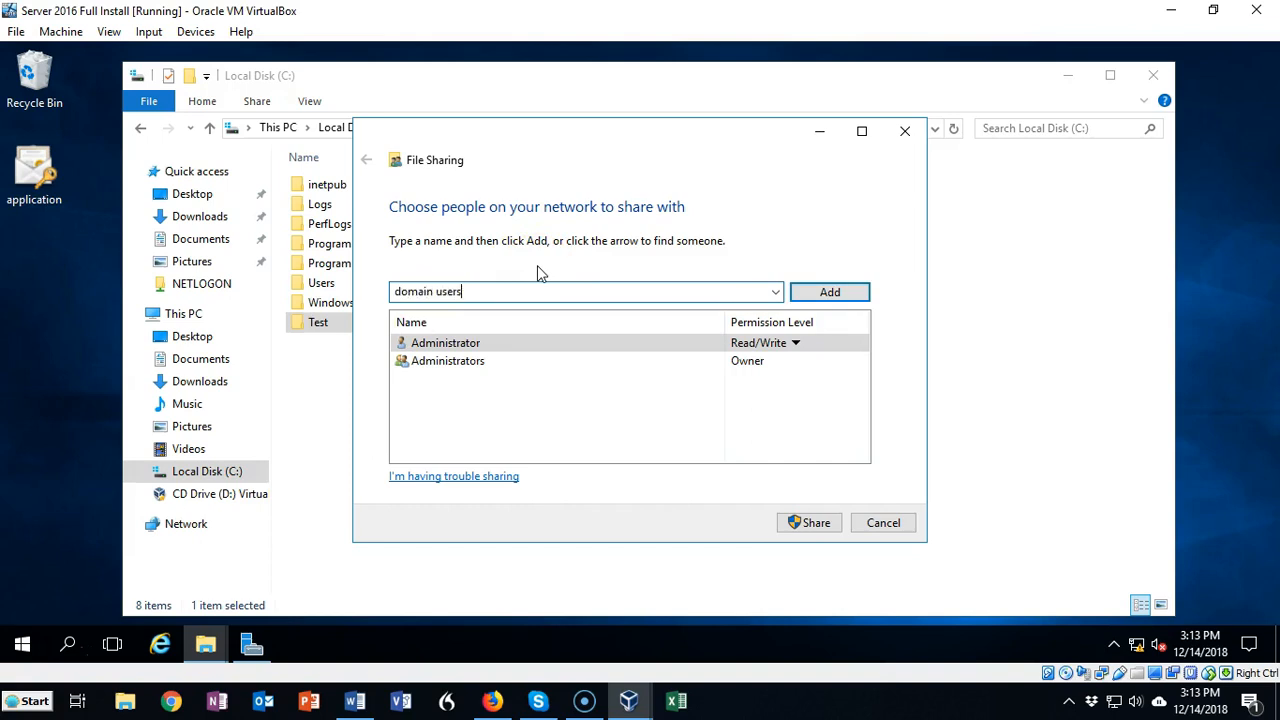
click(812, 294)
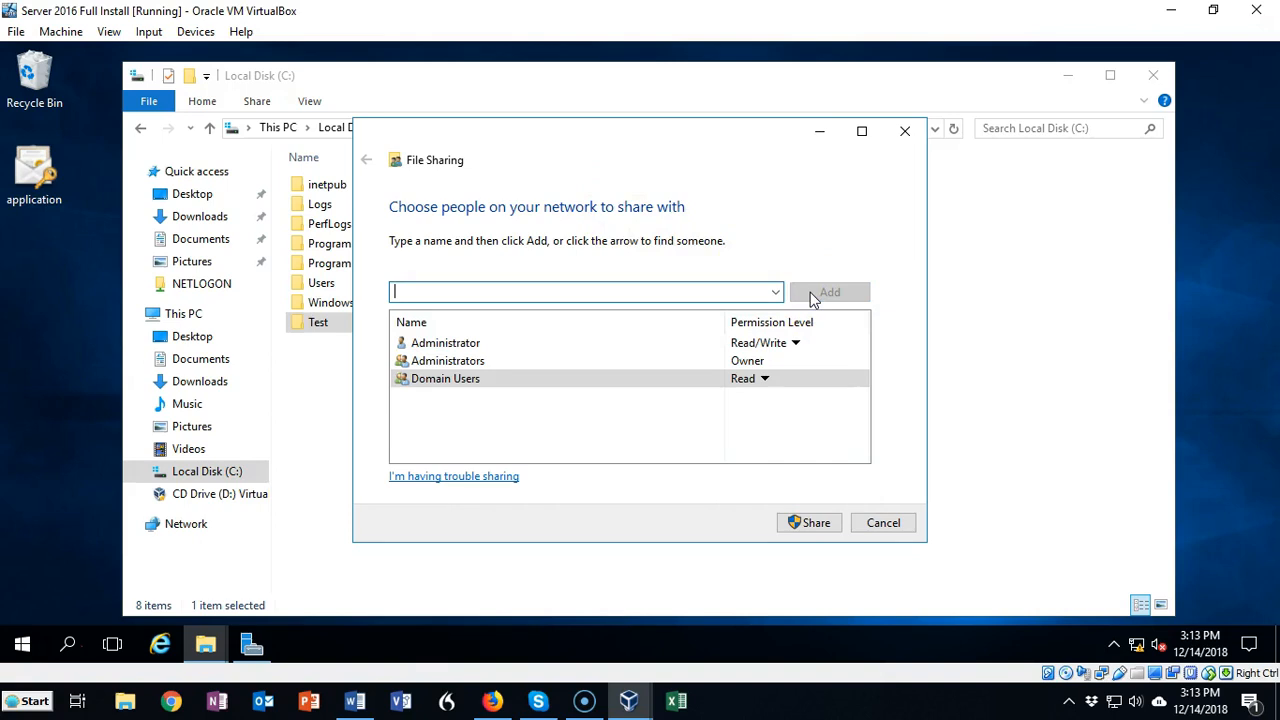
click(811, 521)
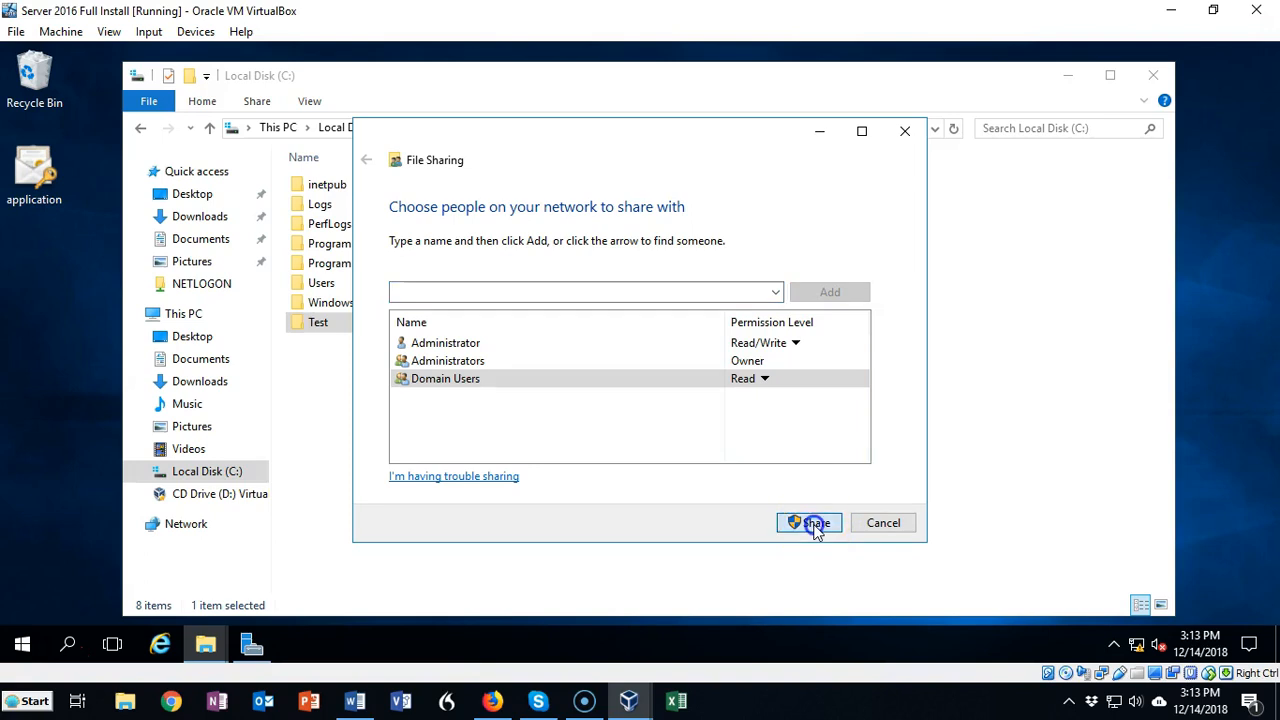
click(904, 130)
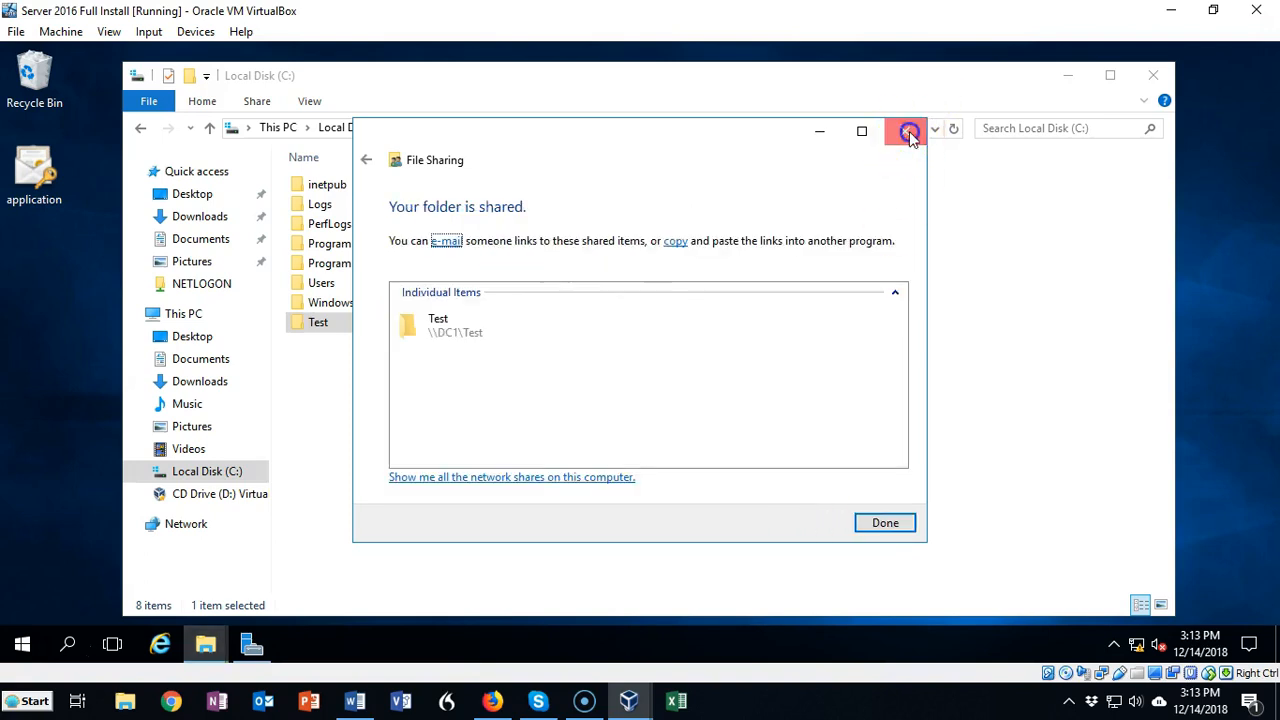
Step: Review the Test folder's security permissions for Domain Users and SYSTEM in its properties
right_click(323, 321)
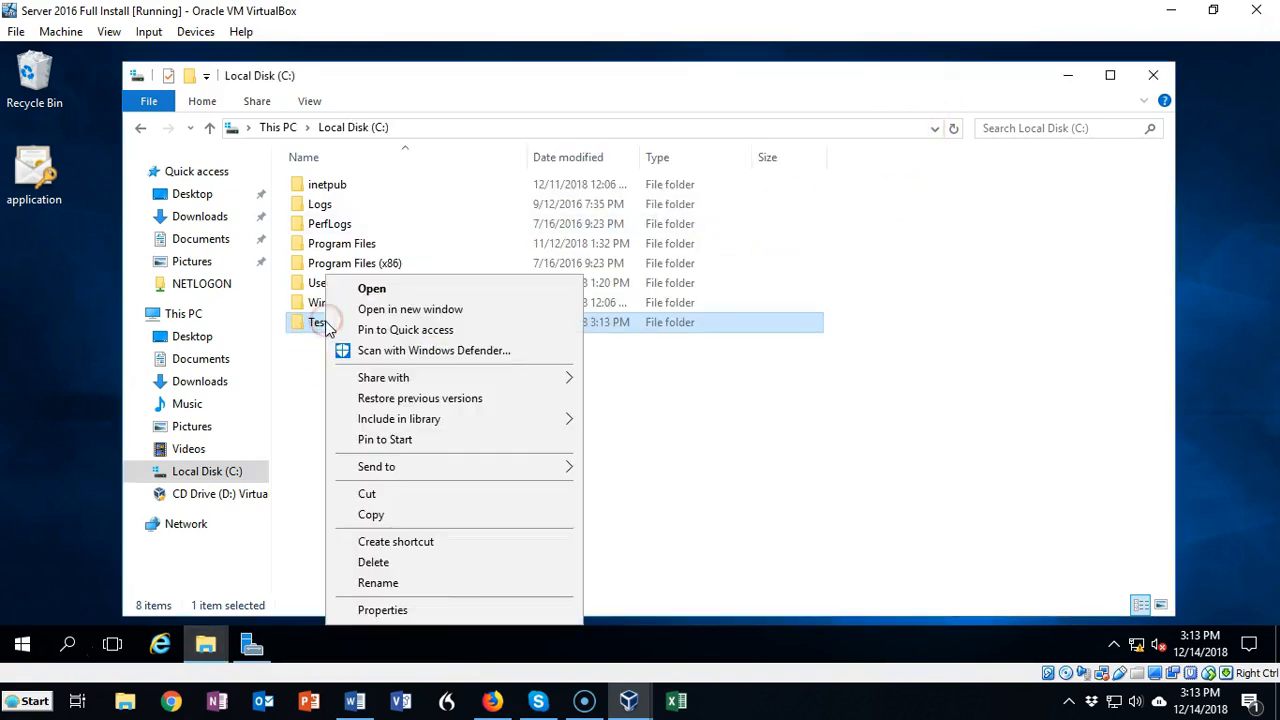
click(381, 608)
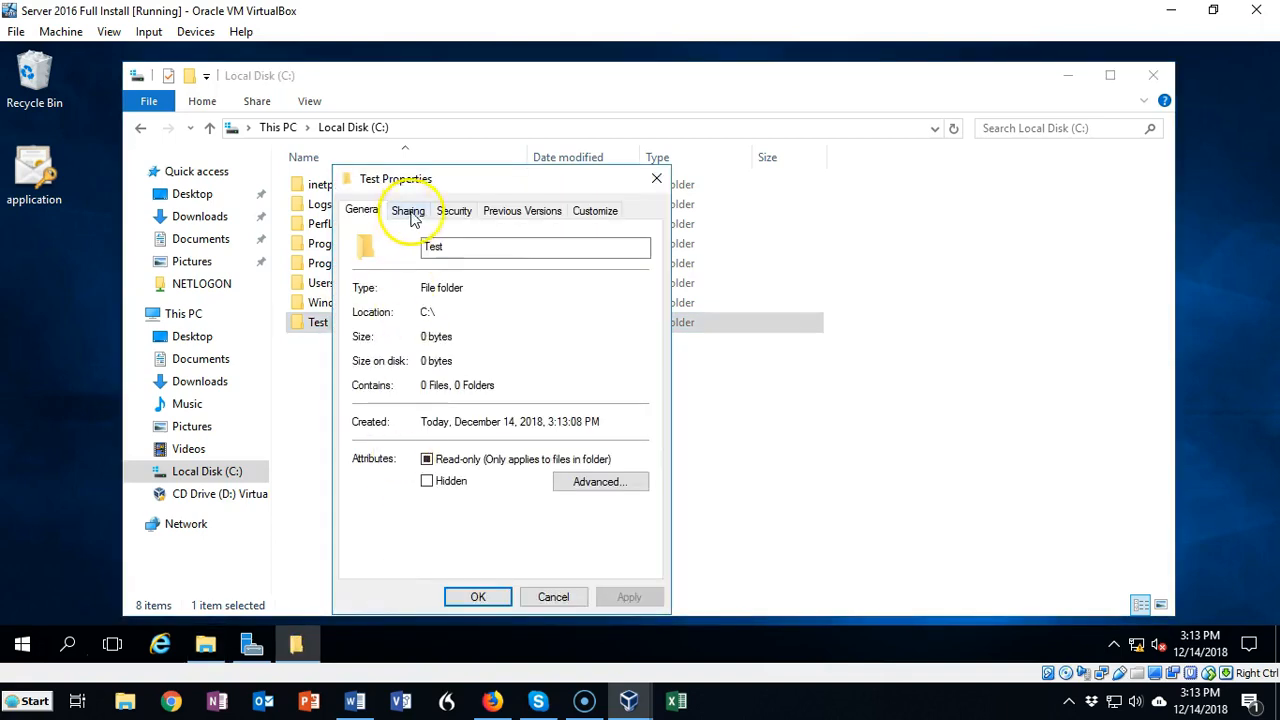
click(456, 212)
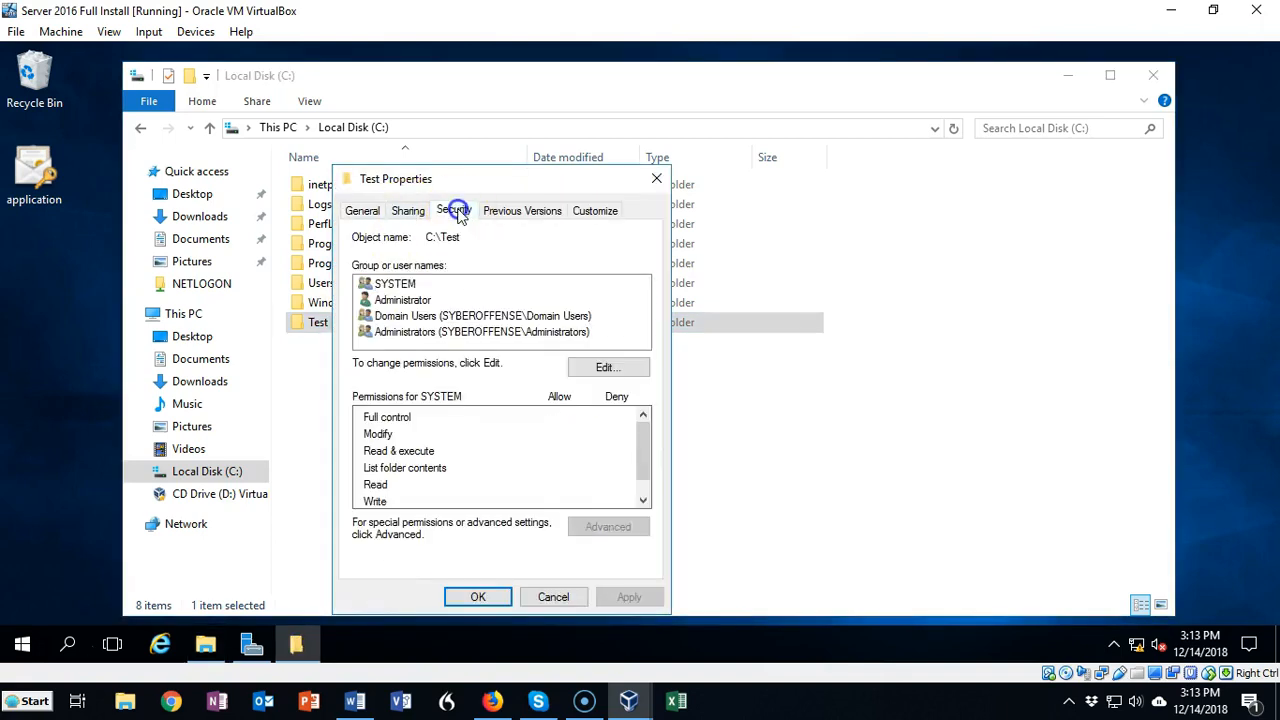
click(457, 316)
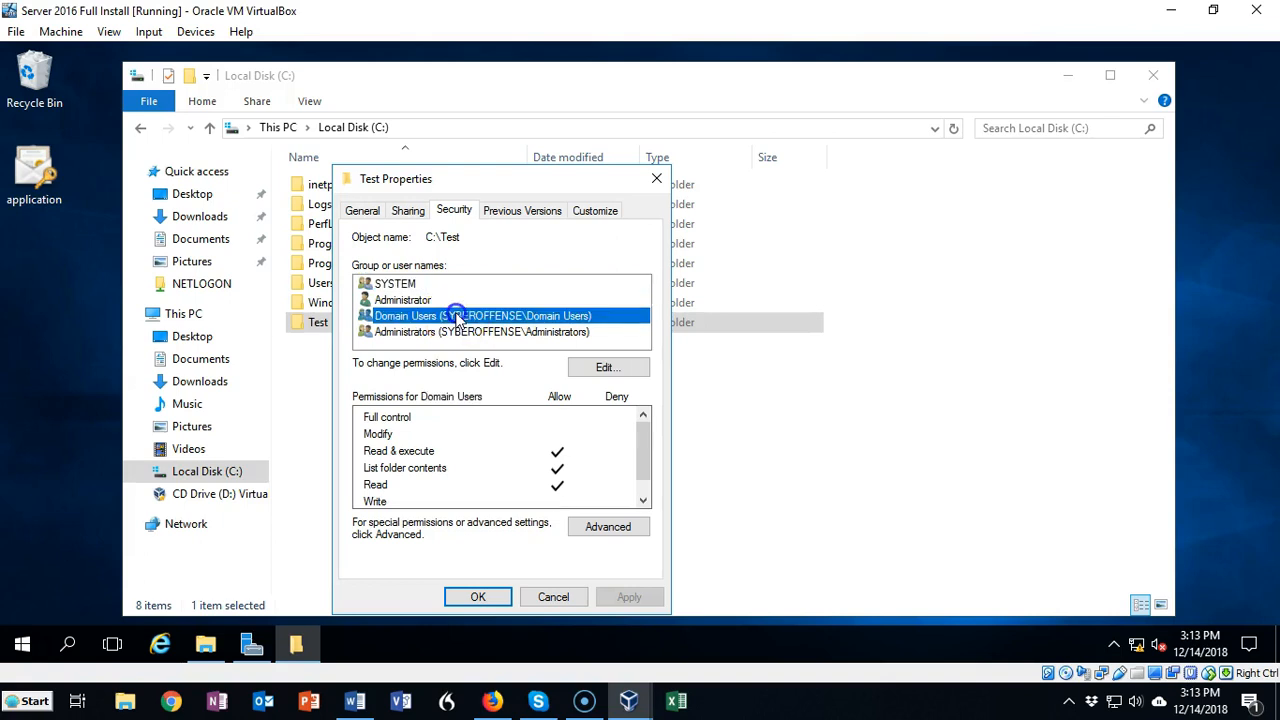
click(597, 369)
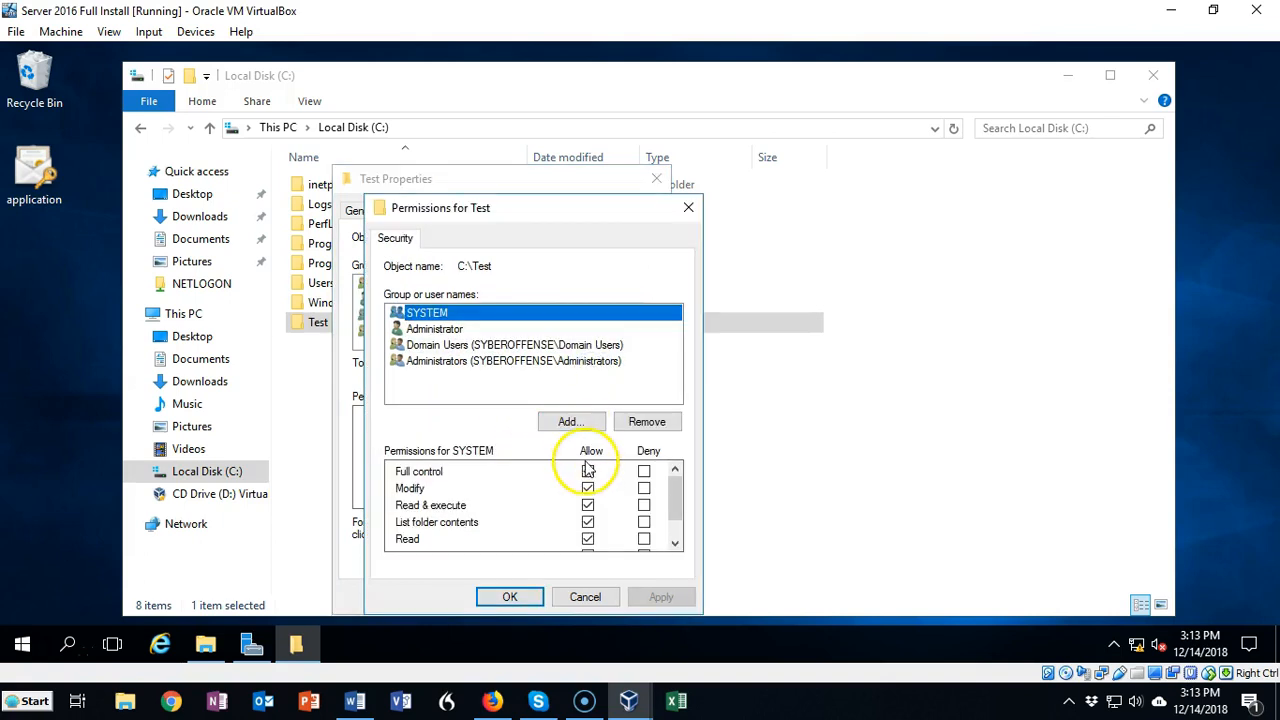
click(588, 472)
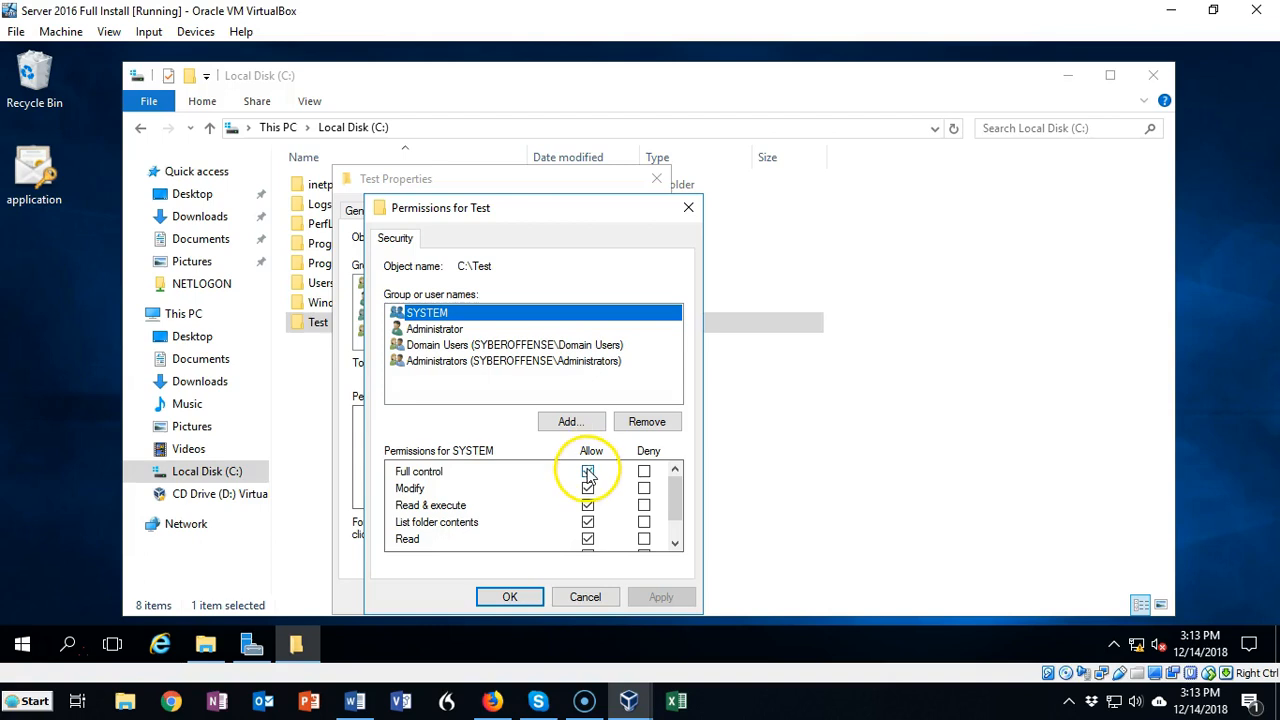
click(663, 596)
click(512, 597)
click(494, 596)
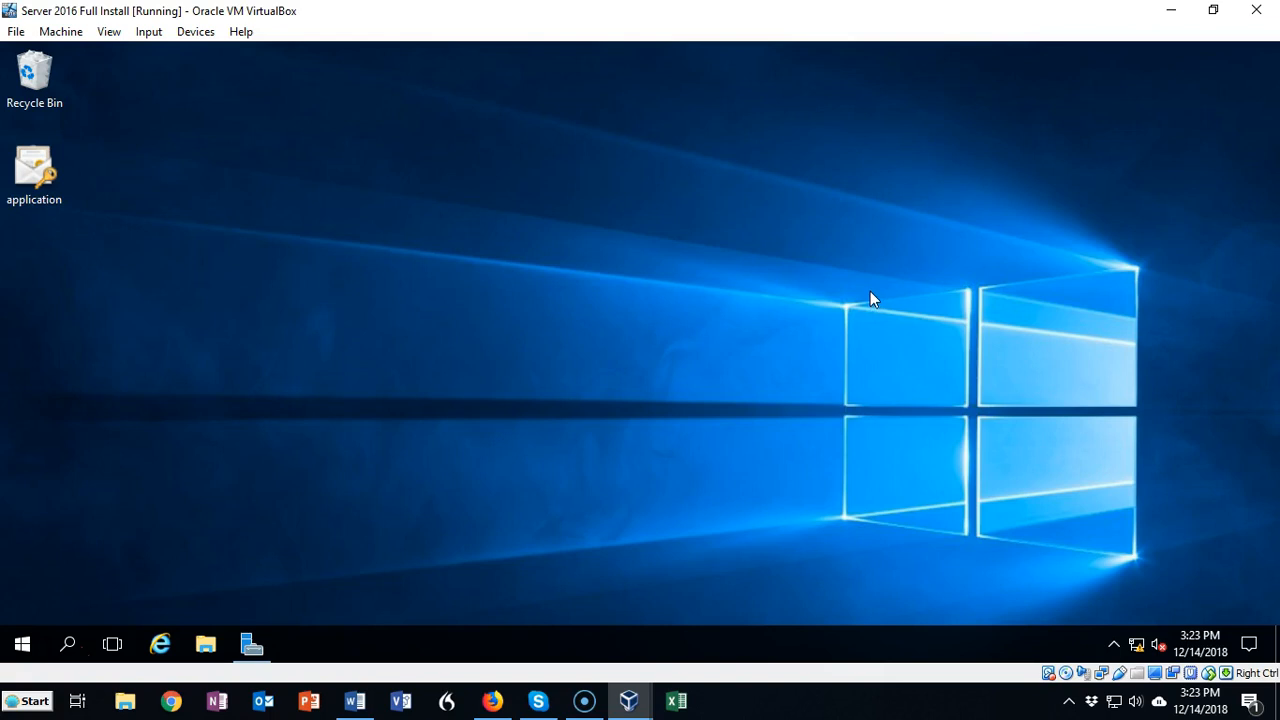
Step: Start the Add Roles and Features wizard and select the Work Folders role service under File and iSCSI Services
click(250, 644)
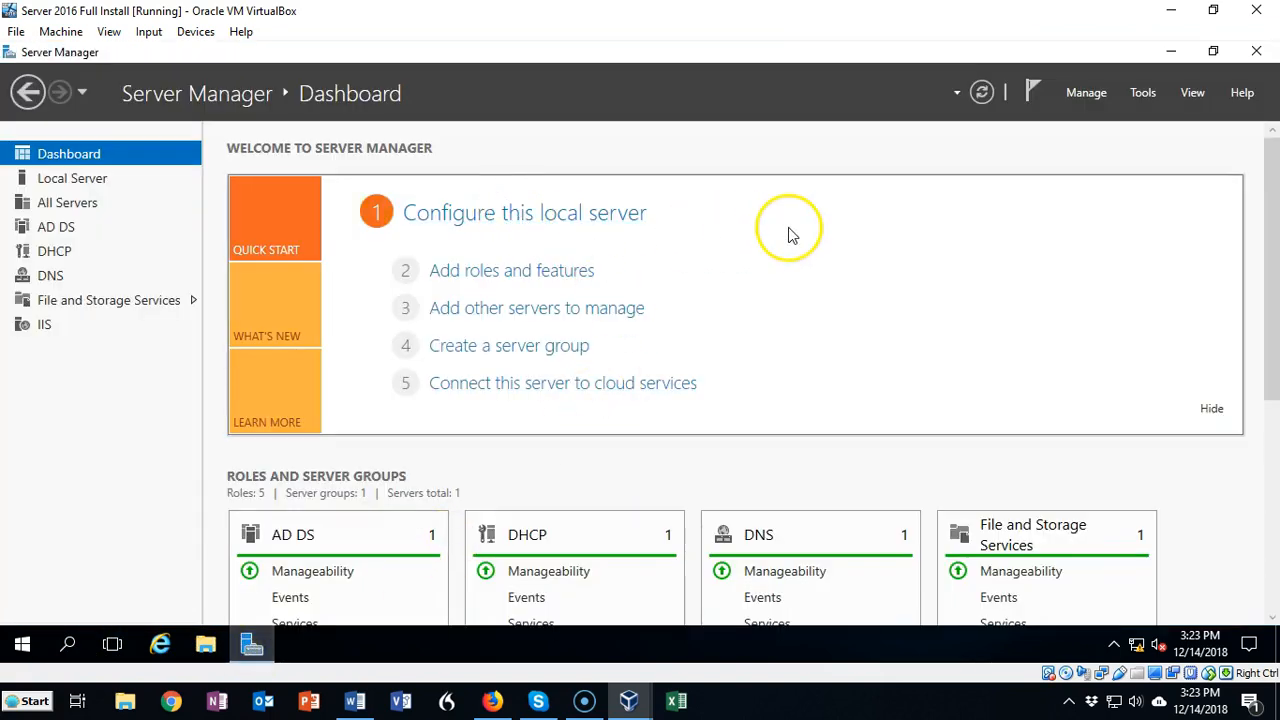
click(1089, 93)
click(1106, 119)
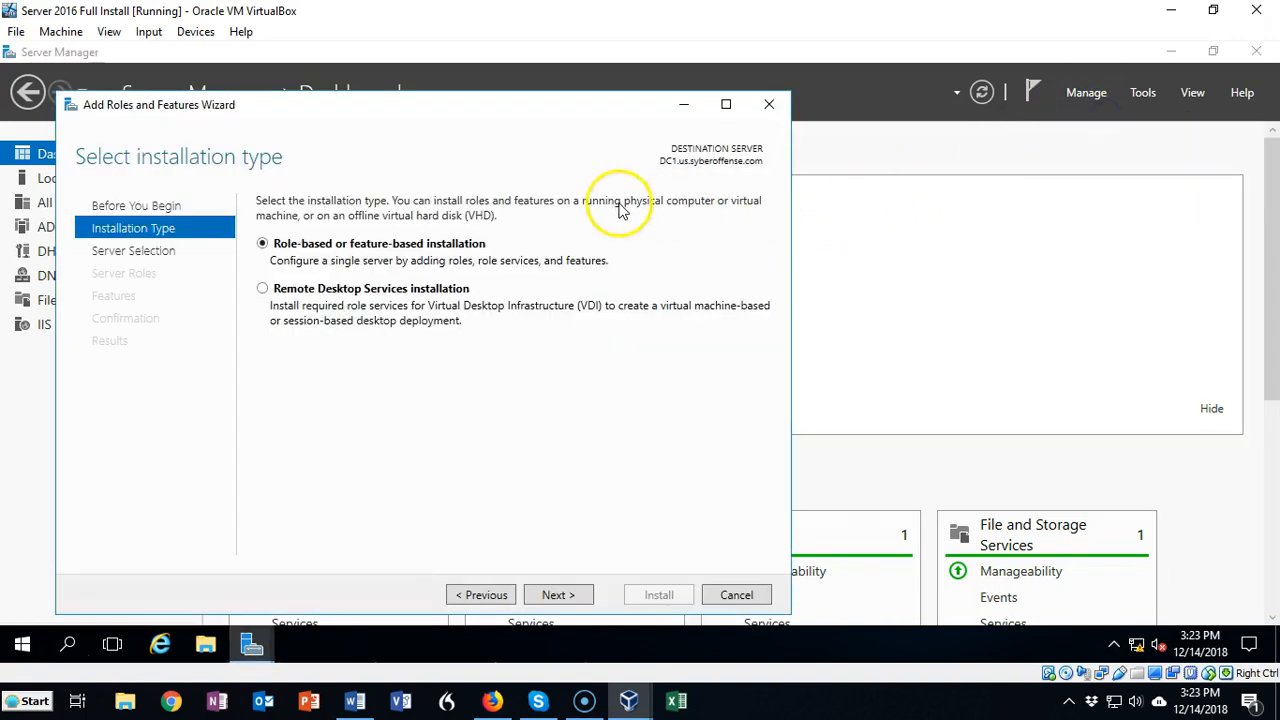
click(558, 596)
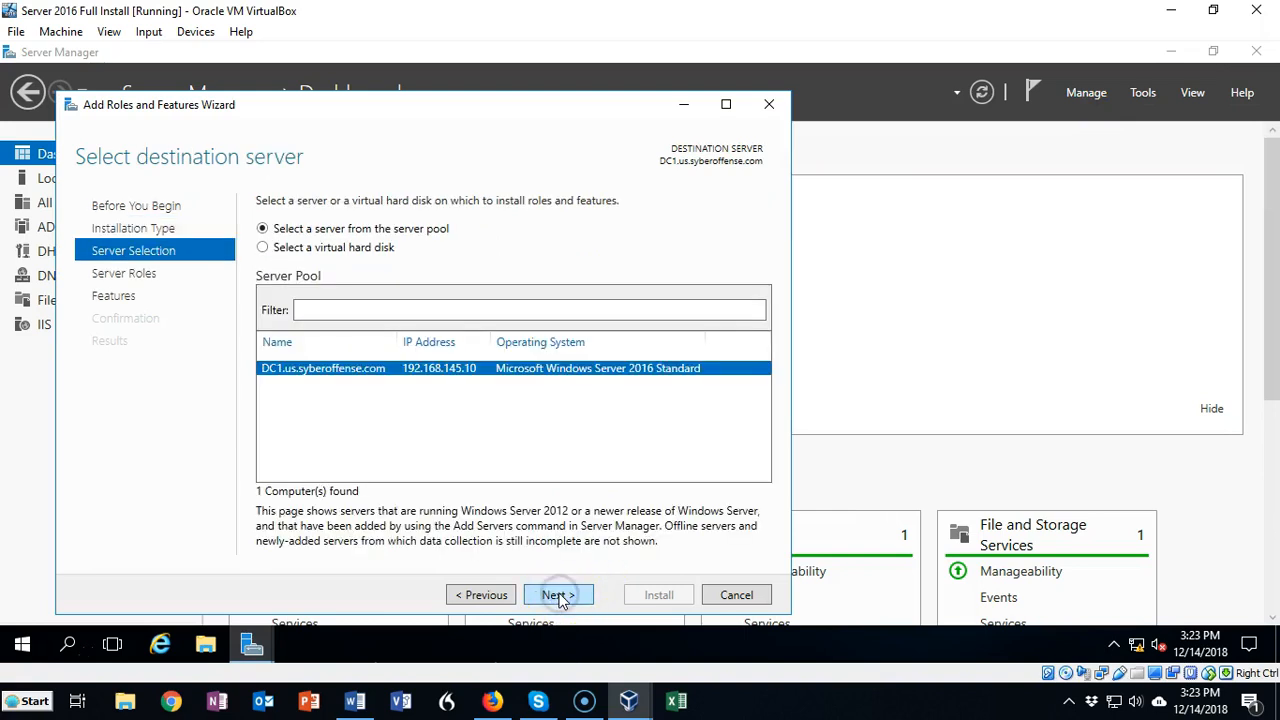
click(558, 596)
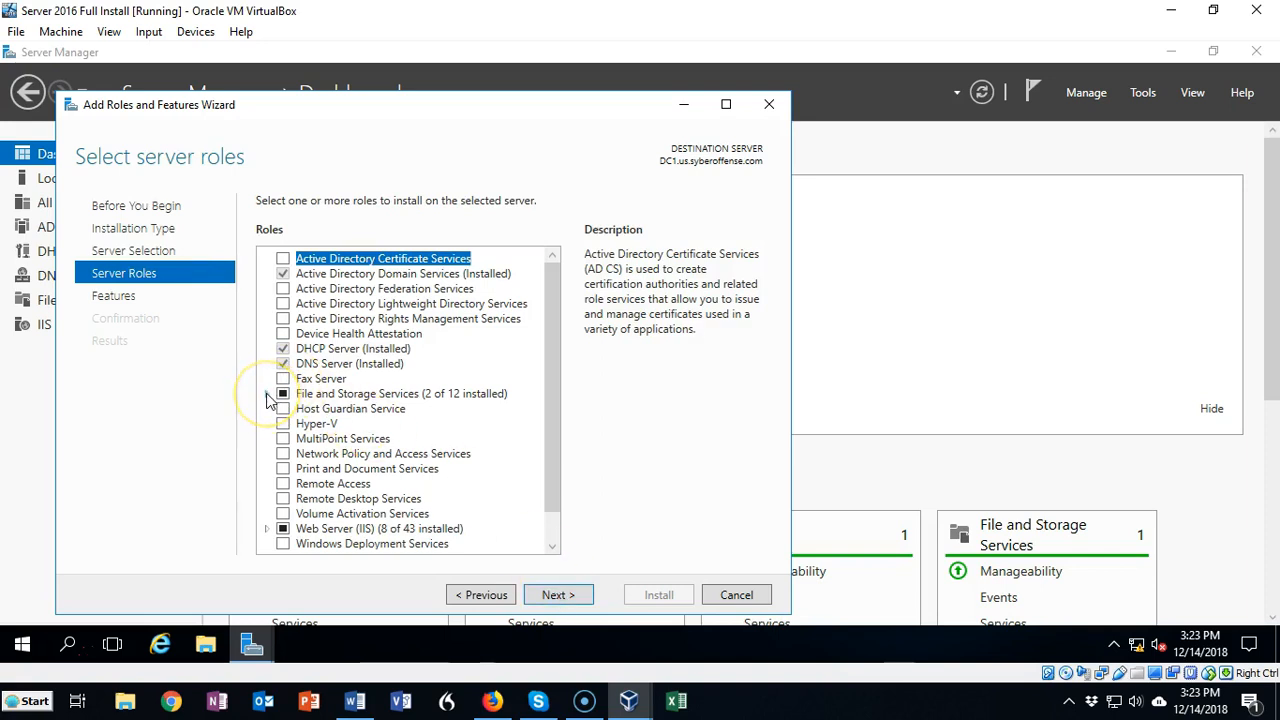
click(268, 396)
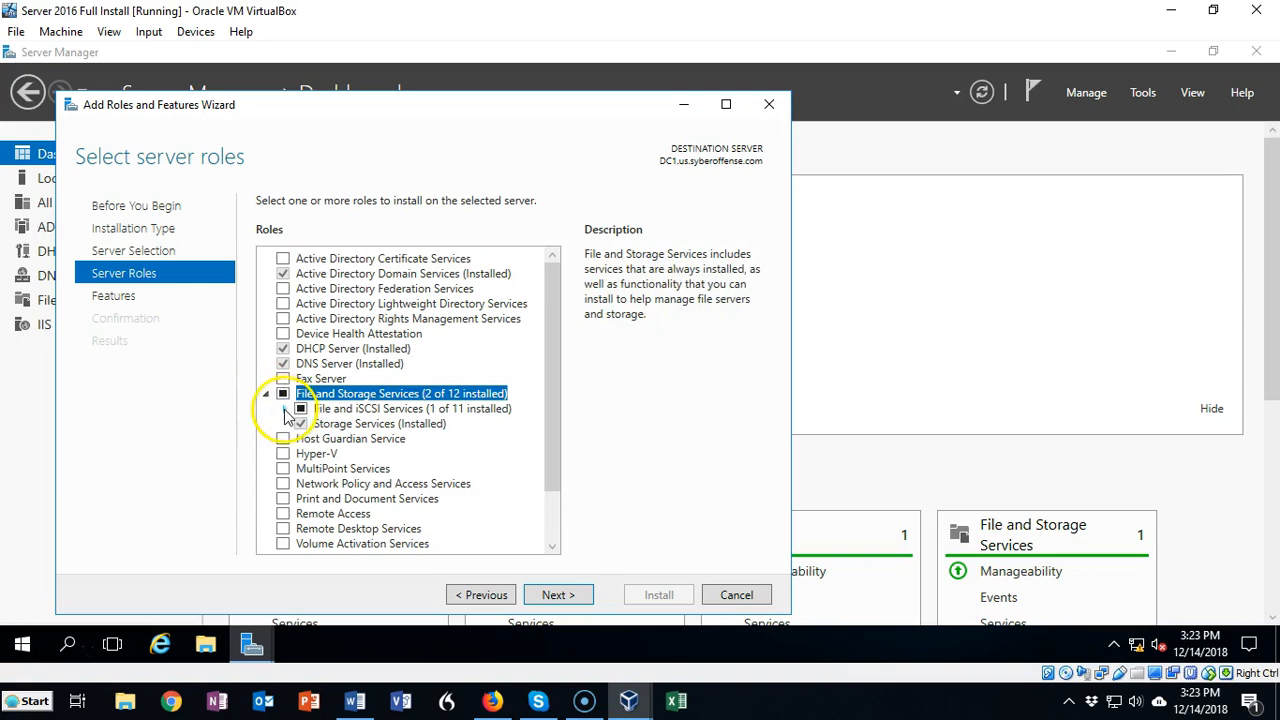
click(285, 410)
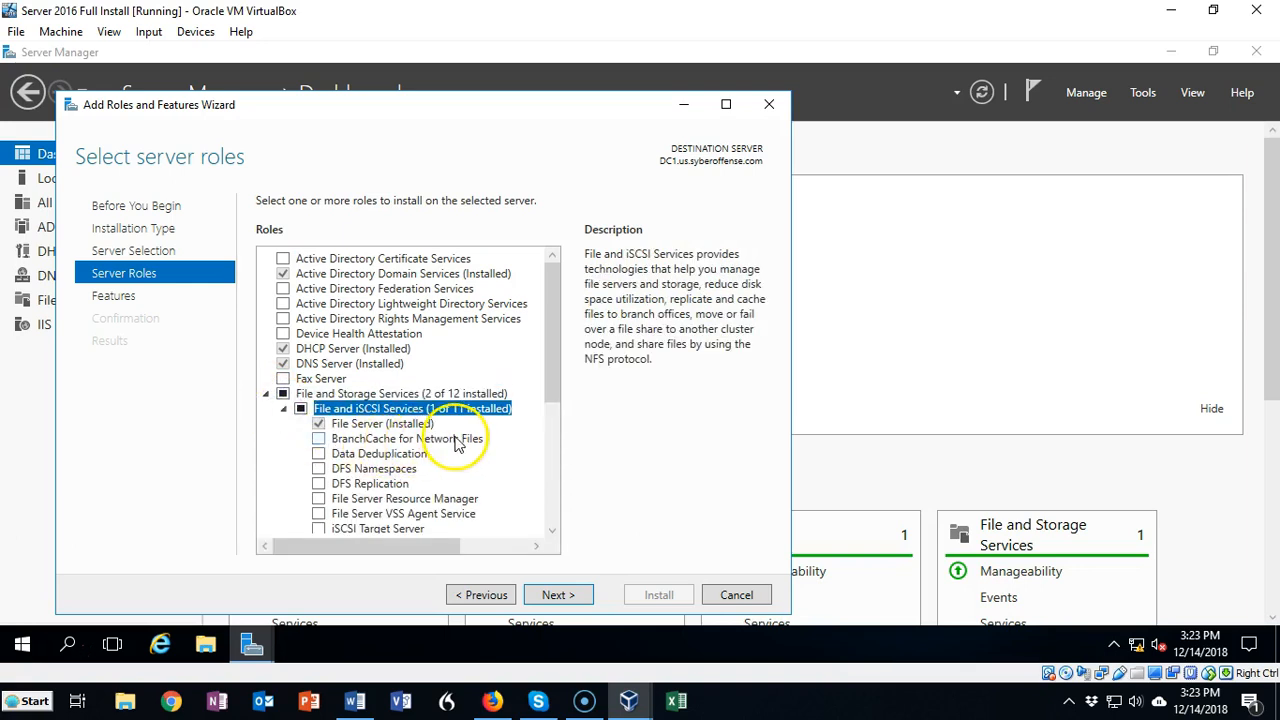
drag(555, 364, 533, 455)
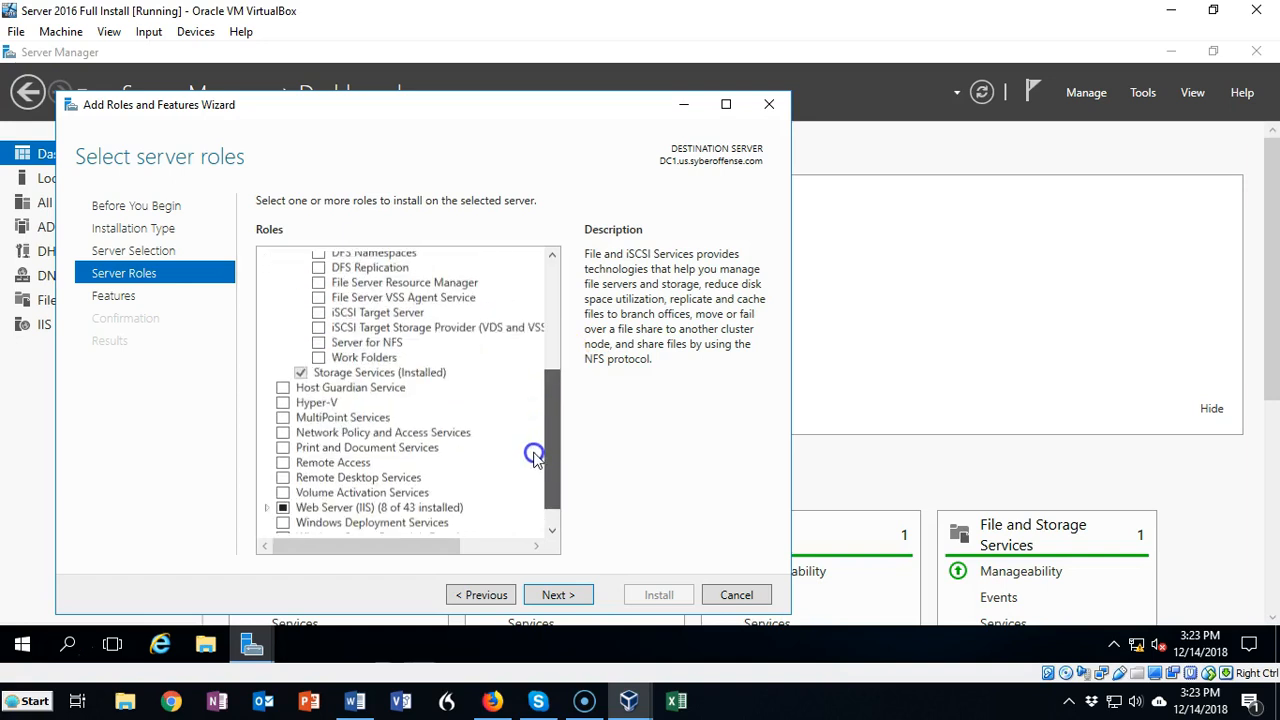
click(319, 358)
scroll(463, 381, down, 1)
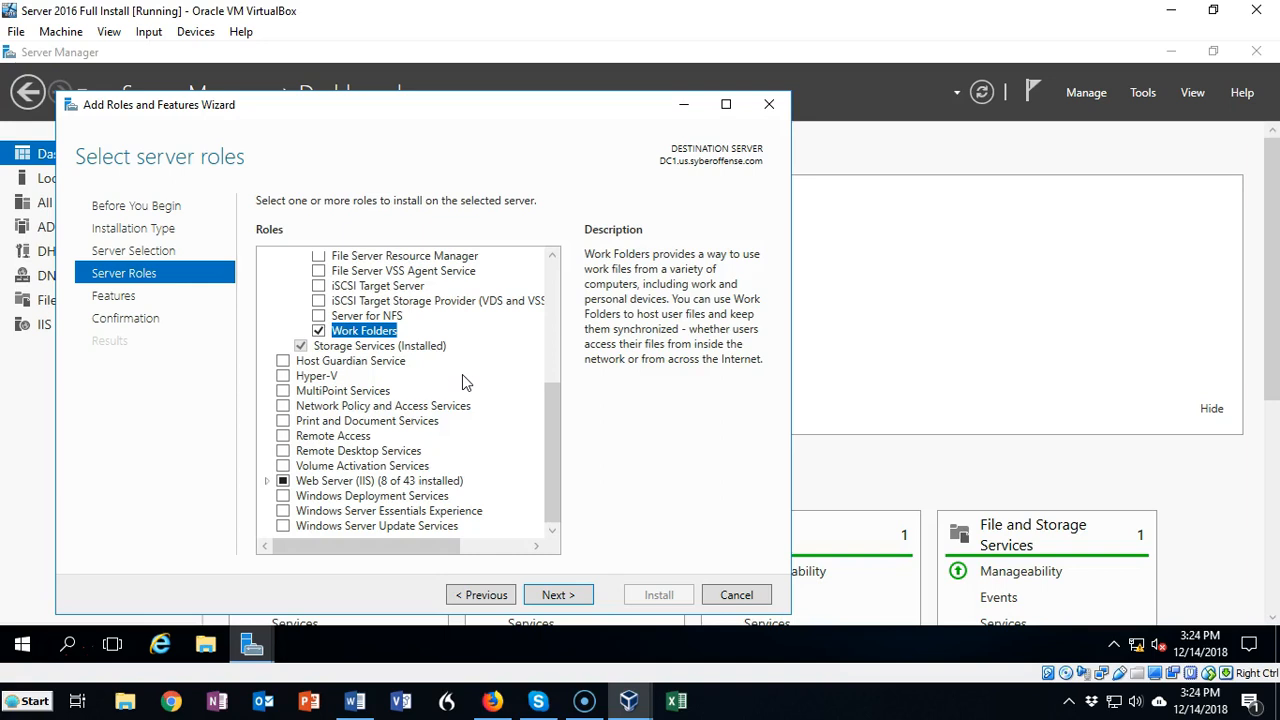
Step: Install the Work Folders role service and close the wizard
click(553, 597)
click(553, 597)
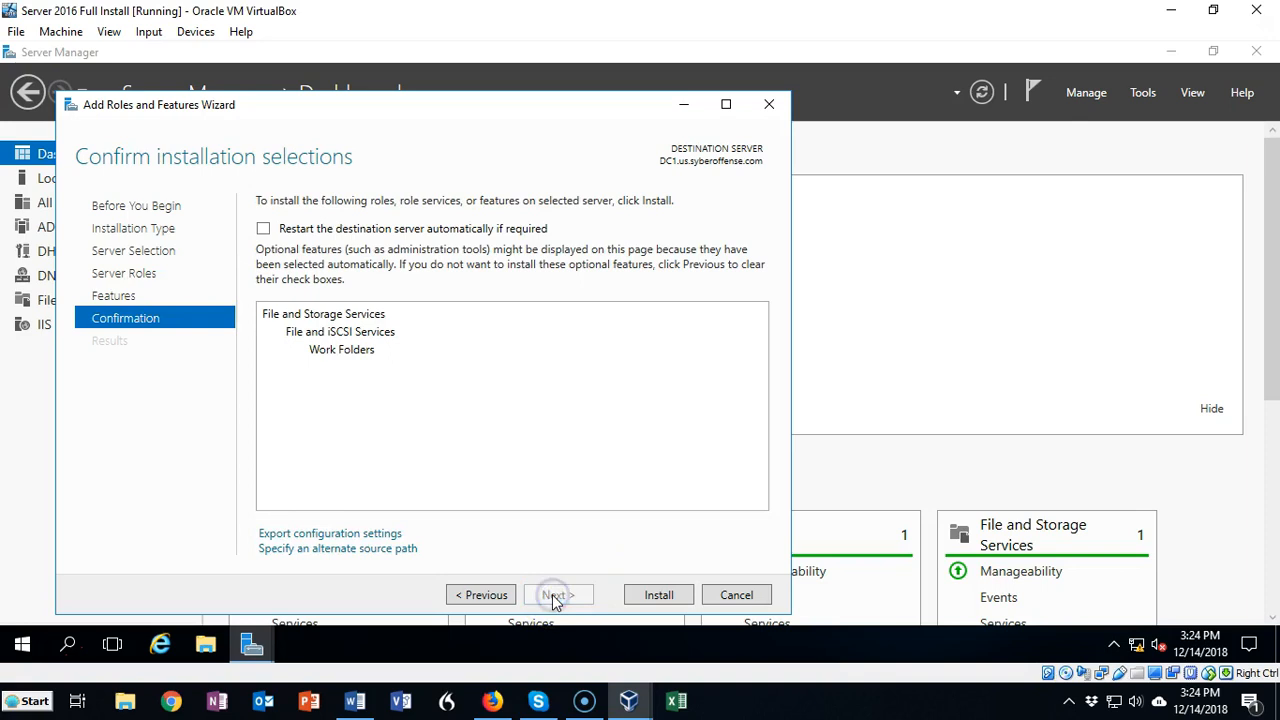
click(659, 595)
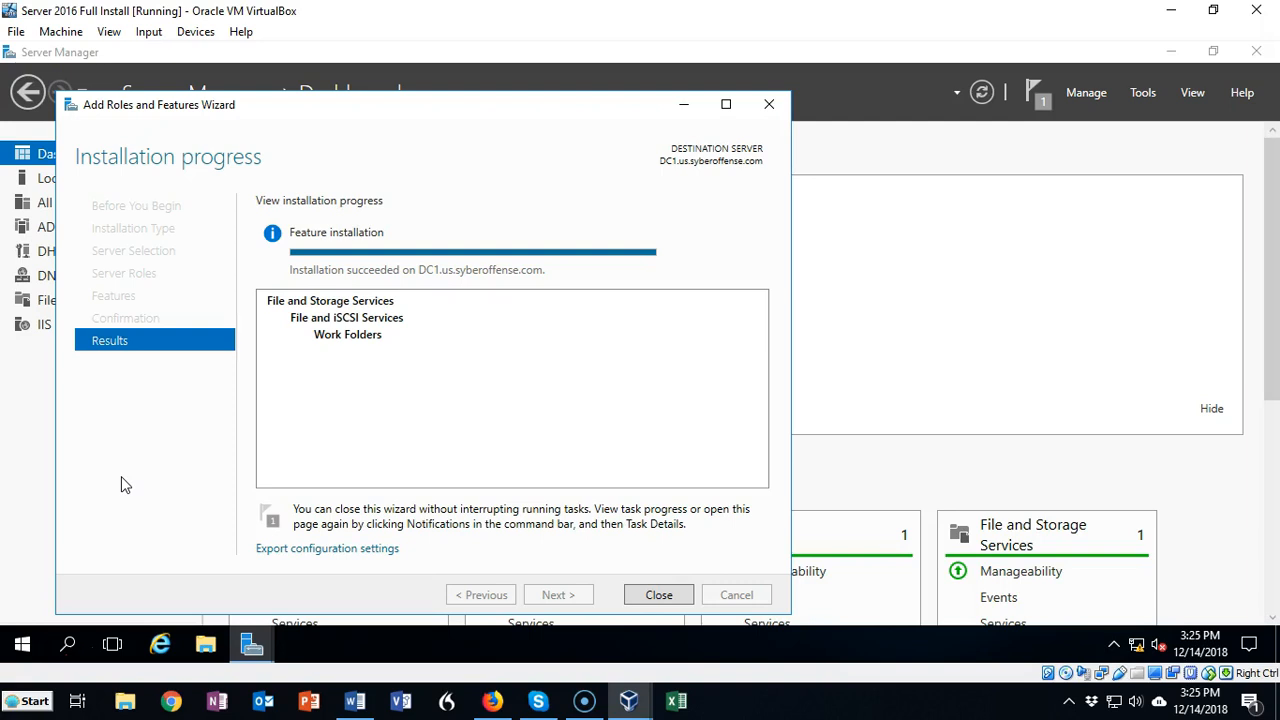
click(655, 595)
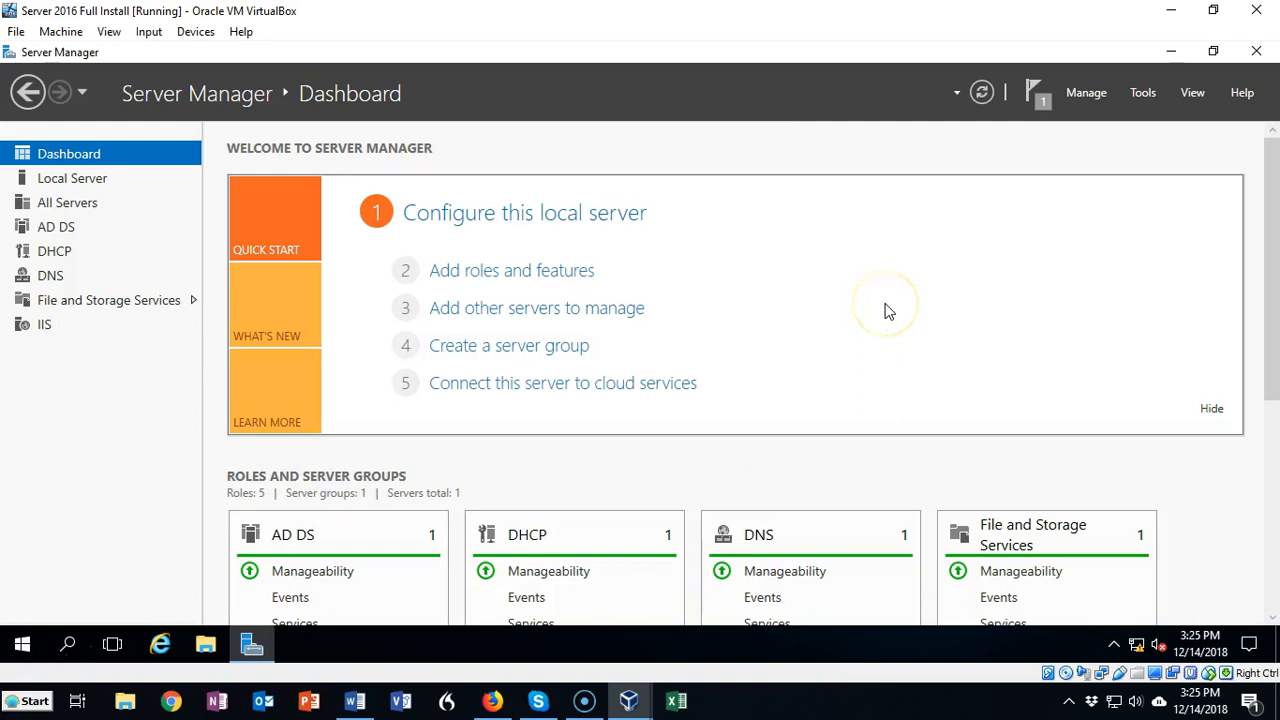
Step: Open the Work Folders page under File and Storage Services
key(alt+Tab)
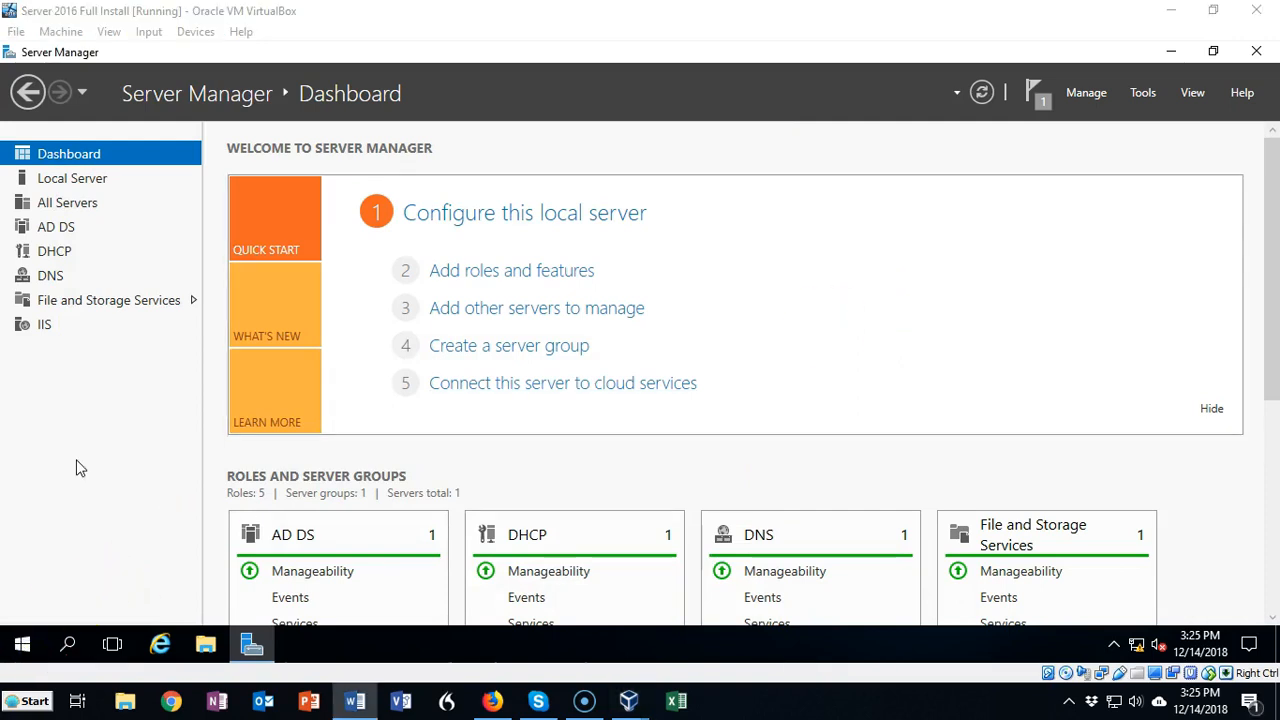
click(85, 303)
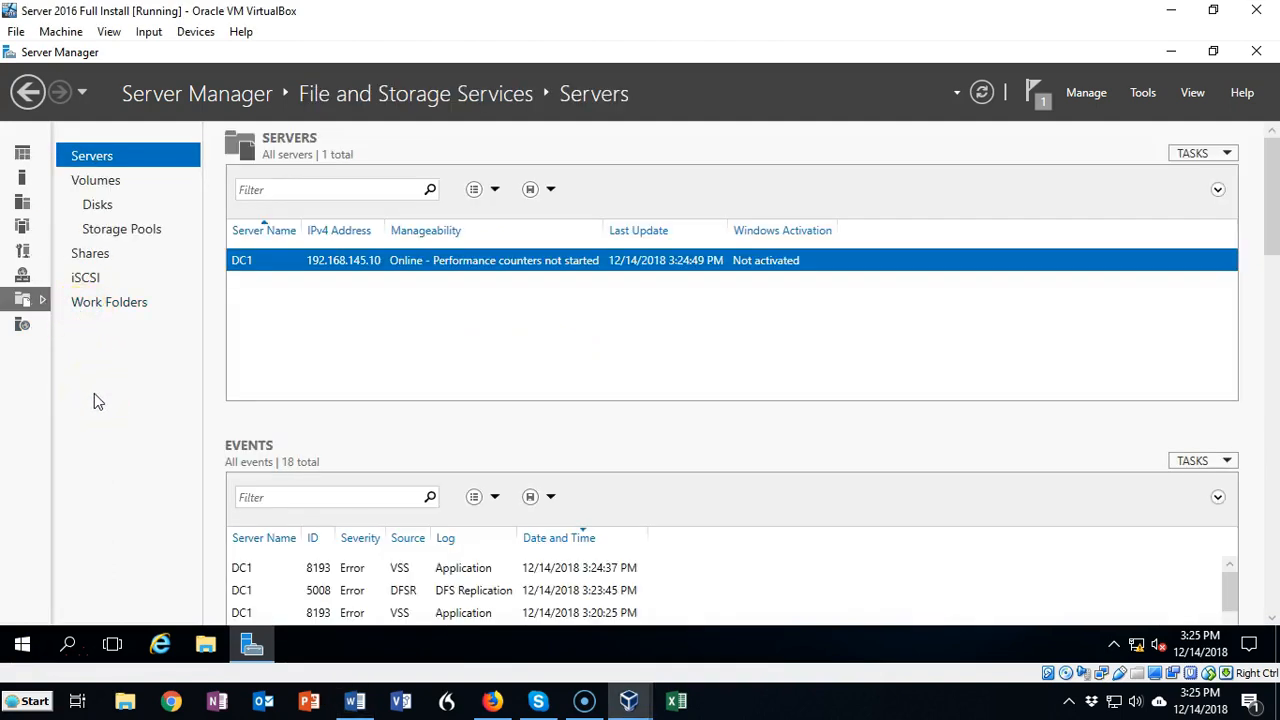
click(104, 309)
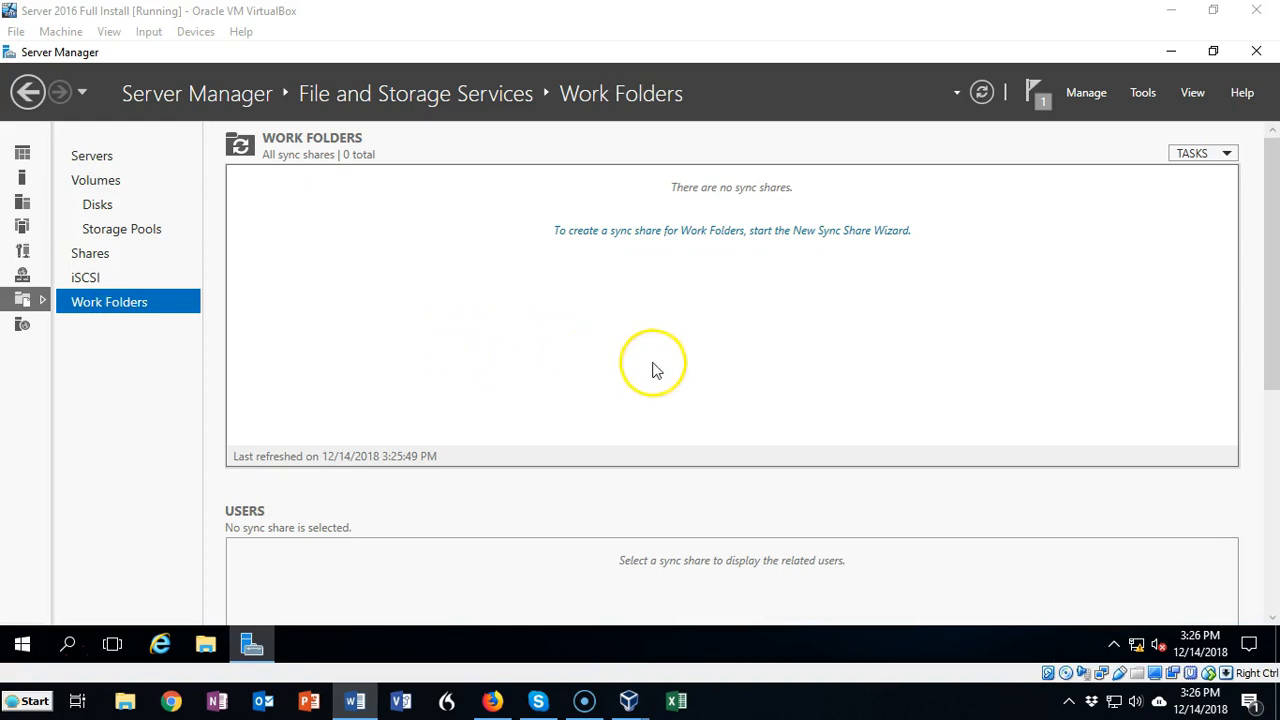
Step: Start the New Sync Share Wizard and select the Test file share as the sync share location
click(686, 240)
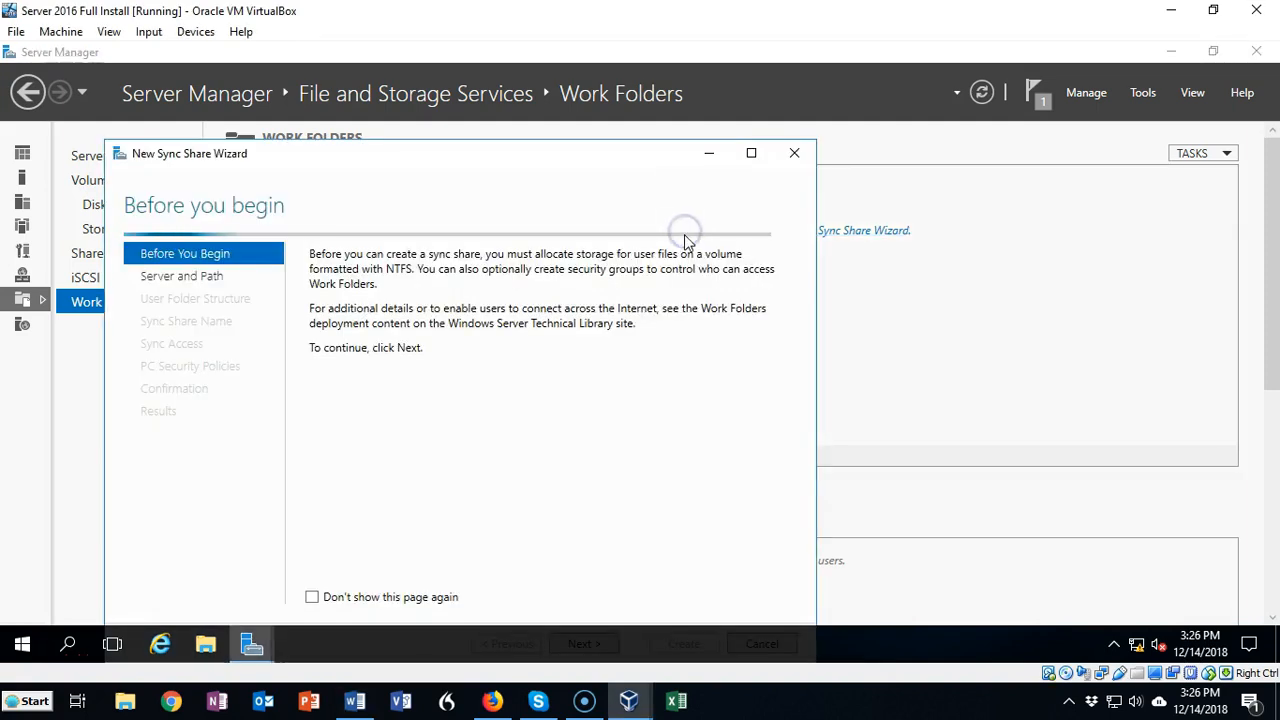
click(470, 275)
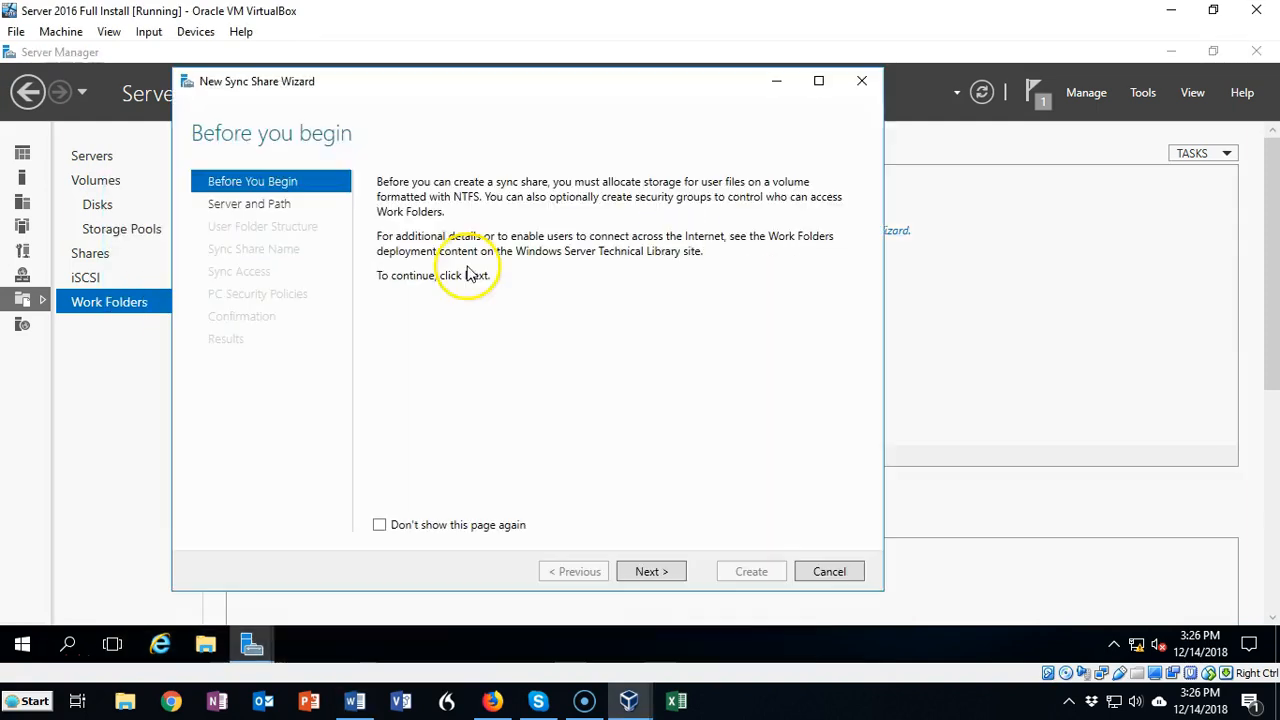
click(651, 574)
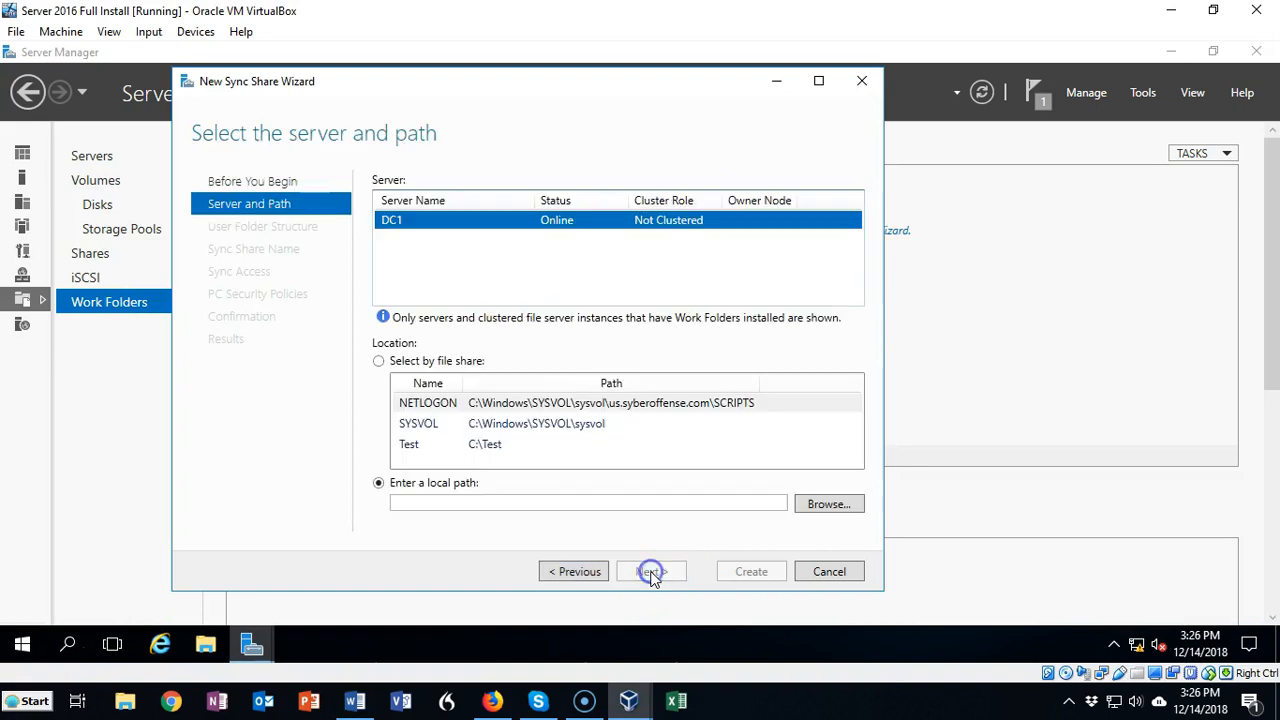
click(480, 449)
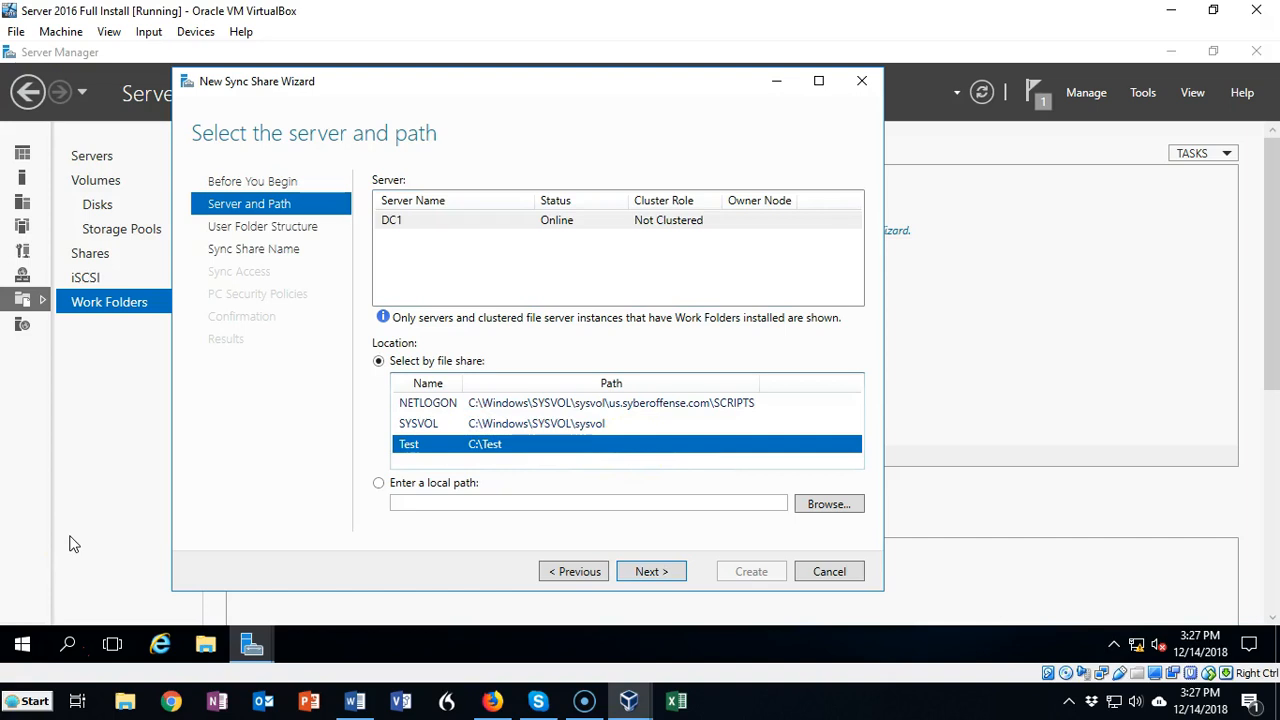
click(650, 573)
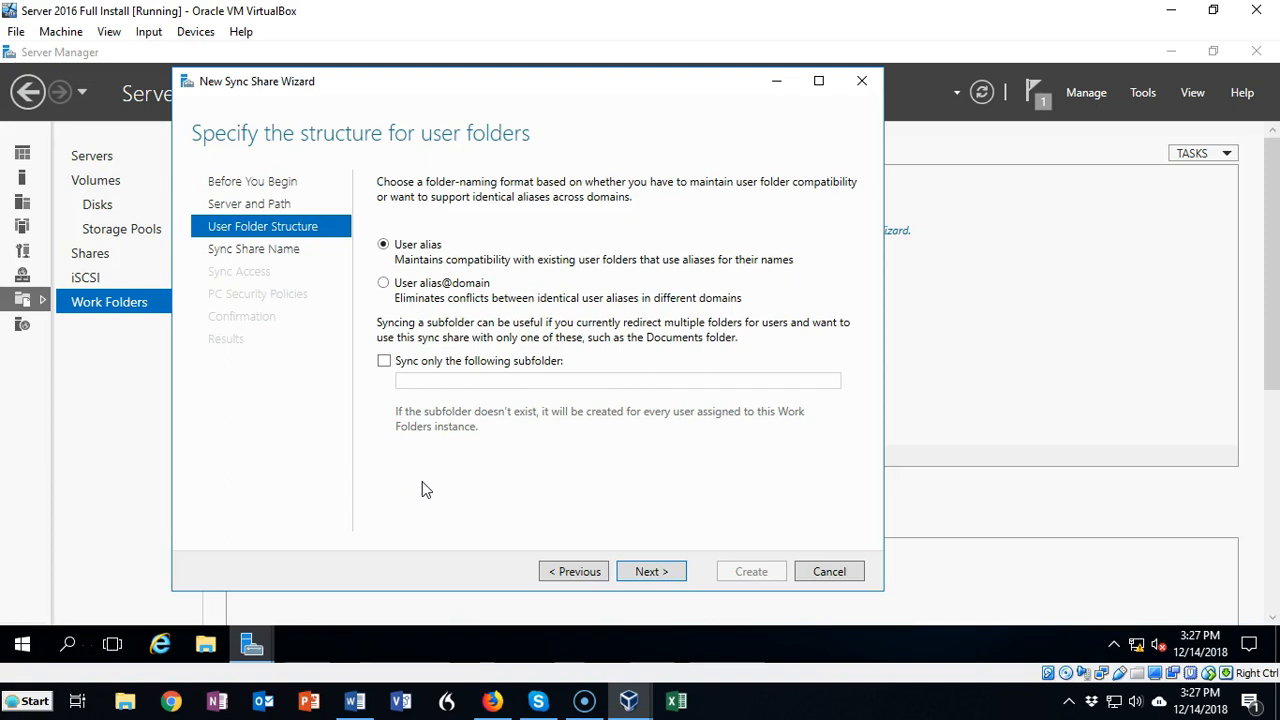
Step: Set the user folder structure to User alias@domain and keep the default sync share name
click(388, 285)
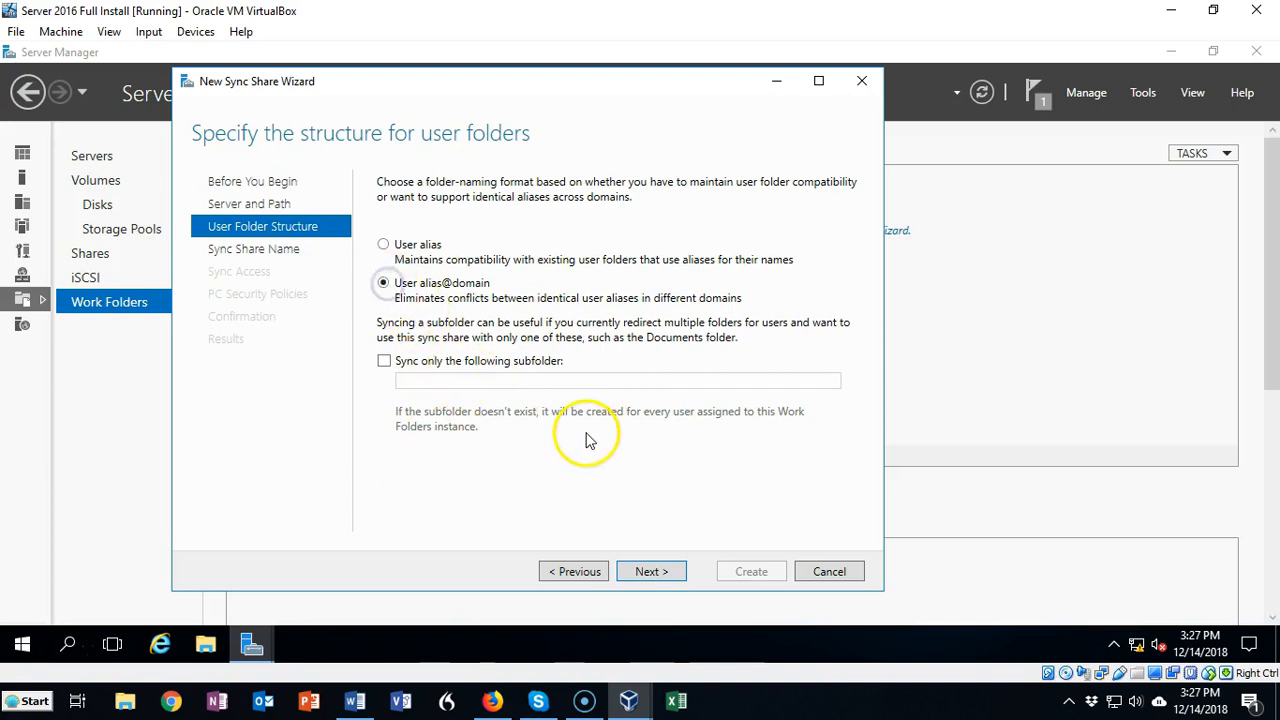
click(652, 572)
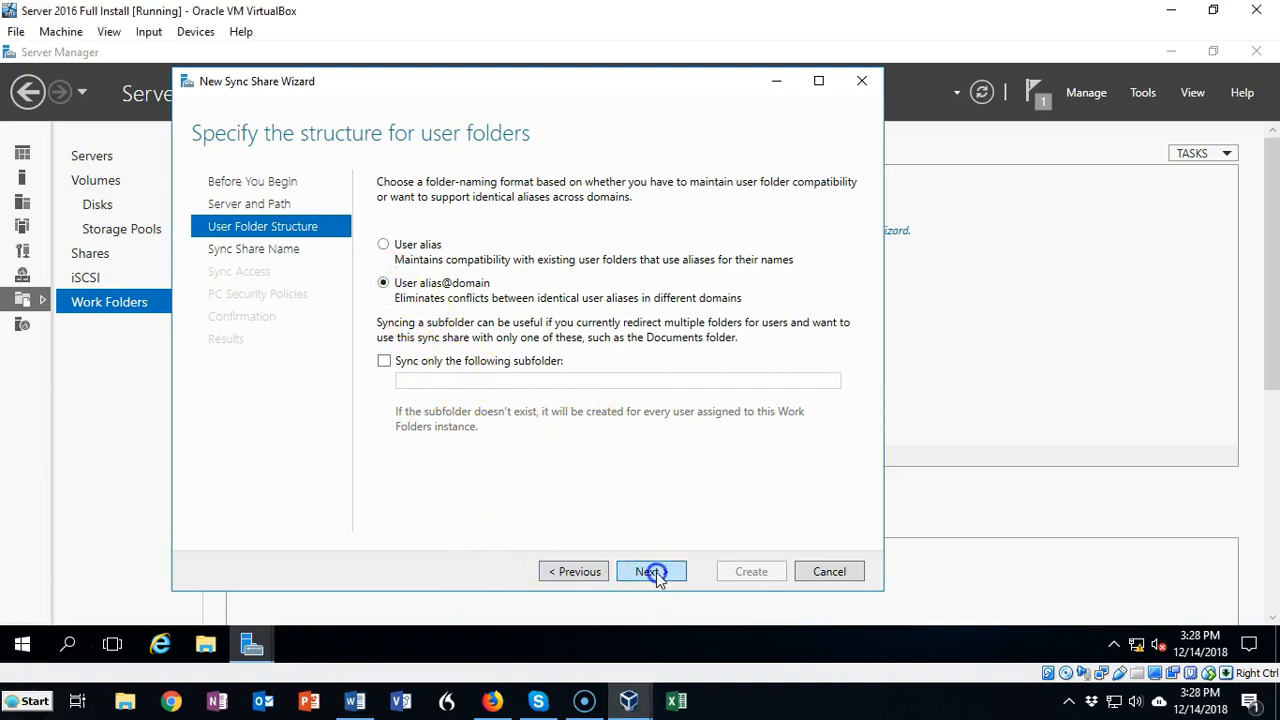
click(651, 571)
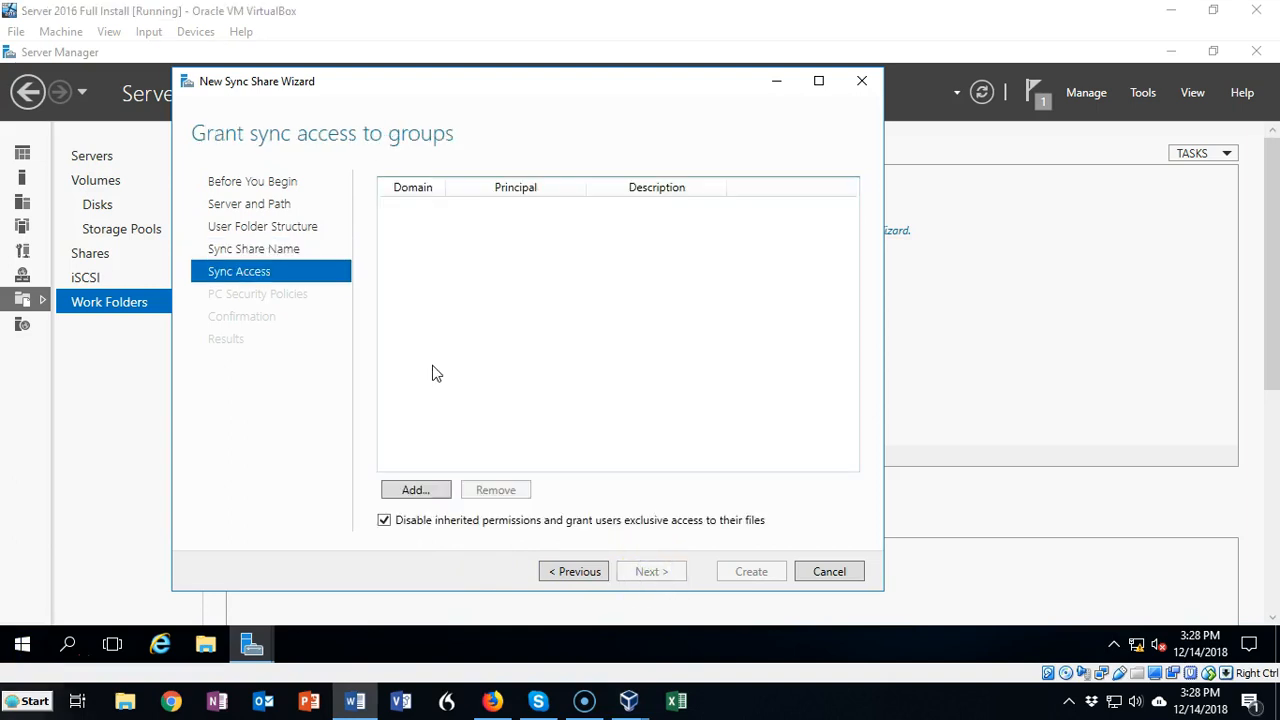
Step: Grant sync access to the domain users group after checking the name
click(428, 489)
click(420, 491)
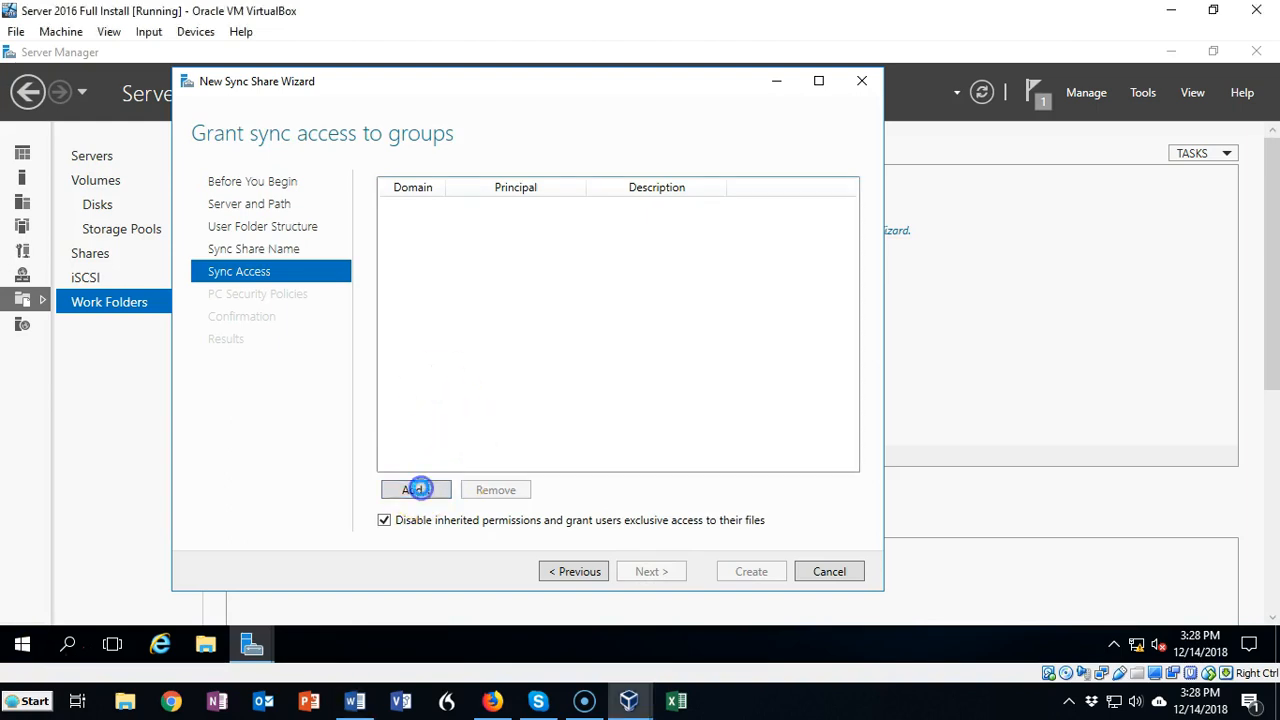
click(237, 259)
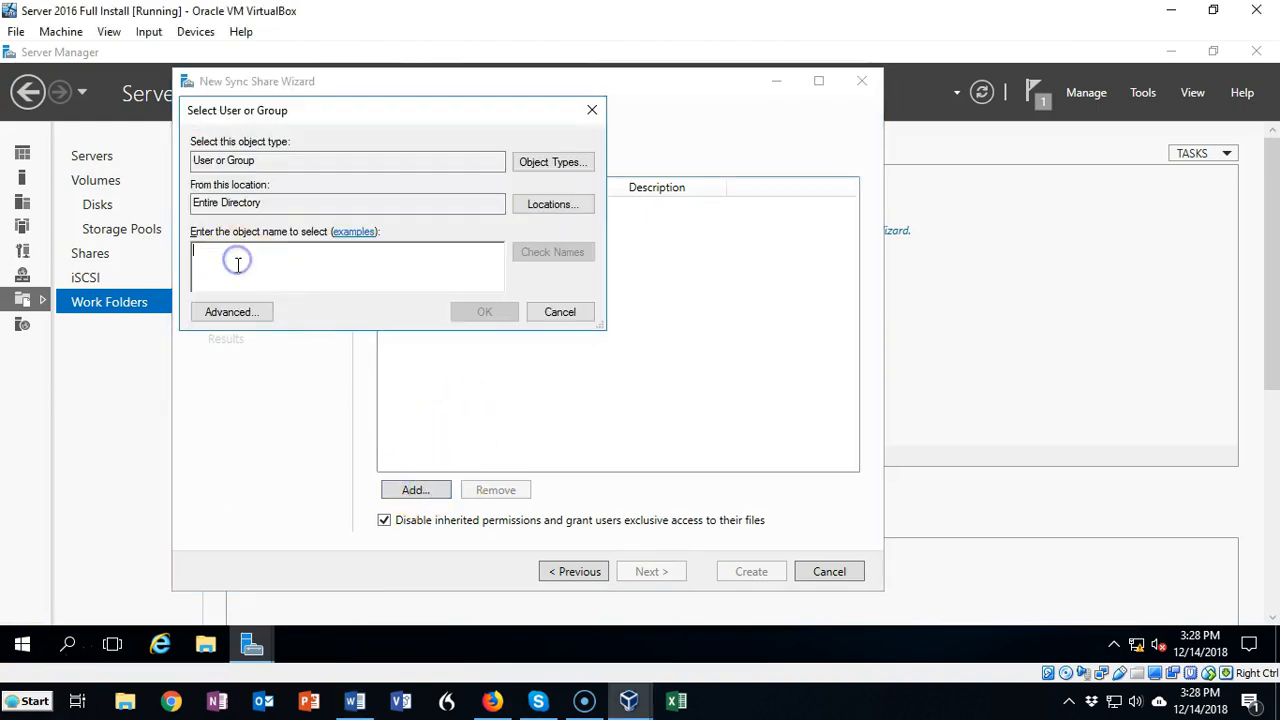
text(domain users)
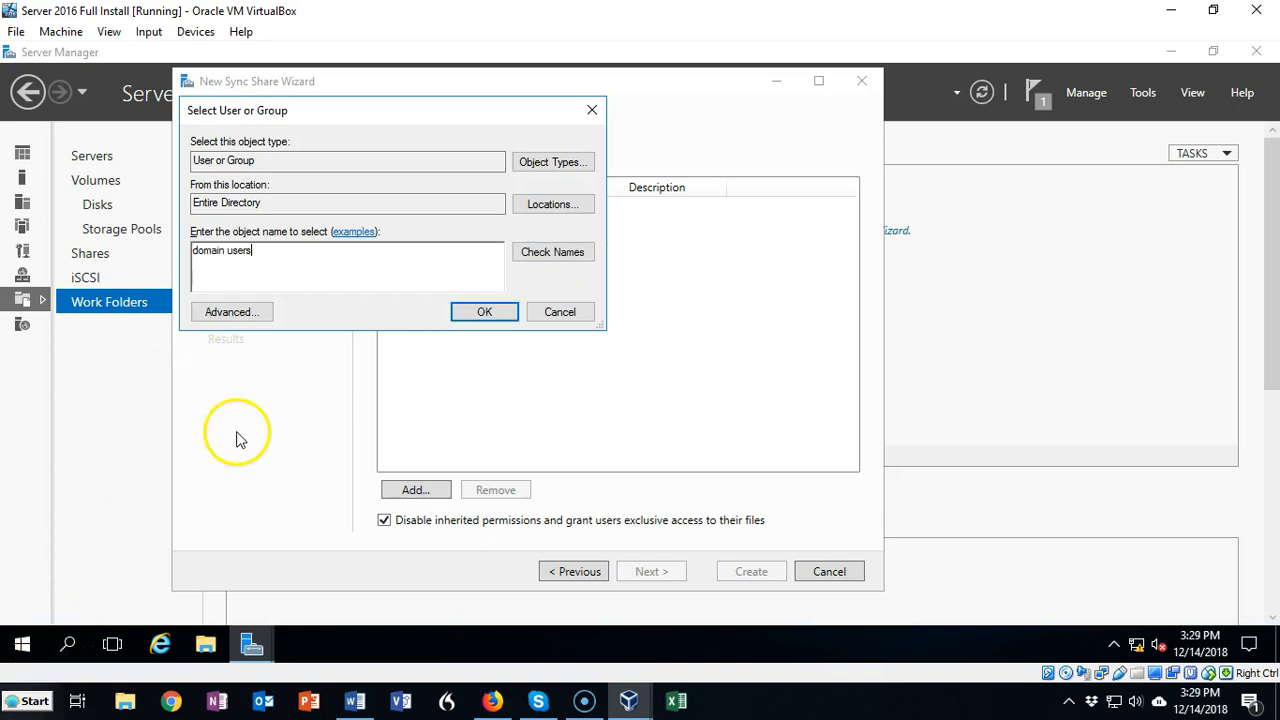
click(563, 256)
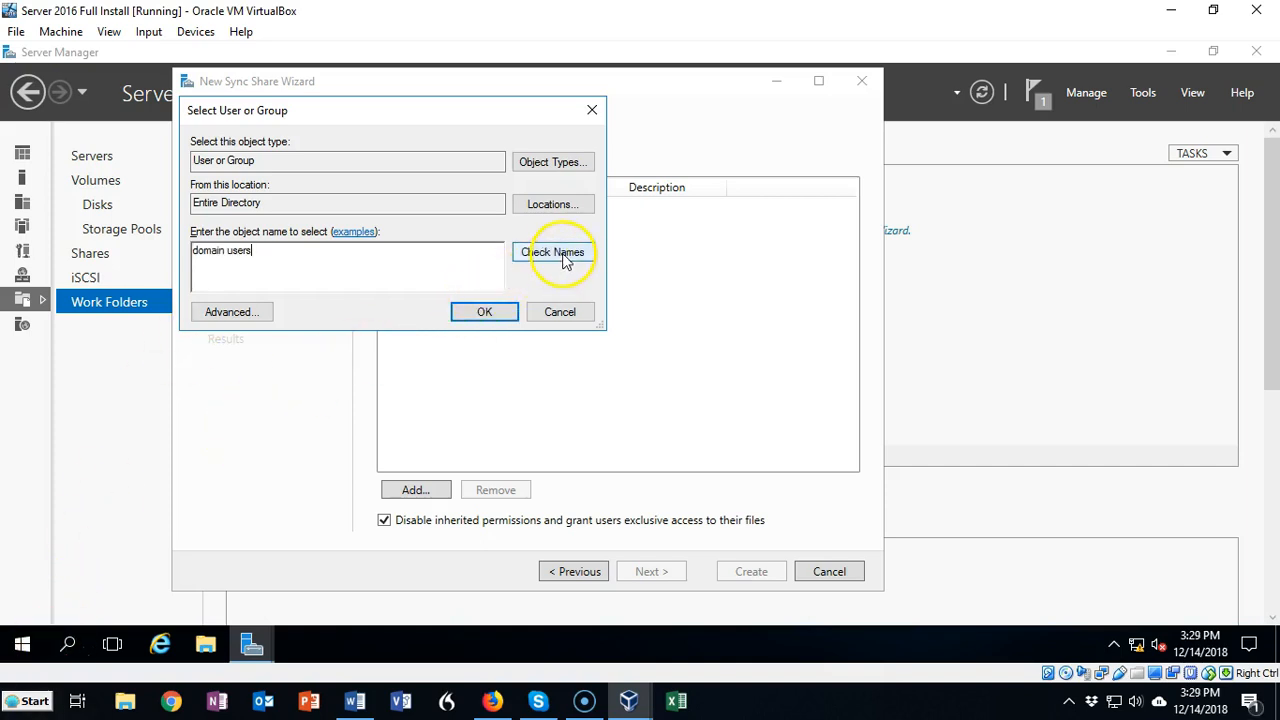
click(480, 313)
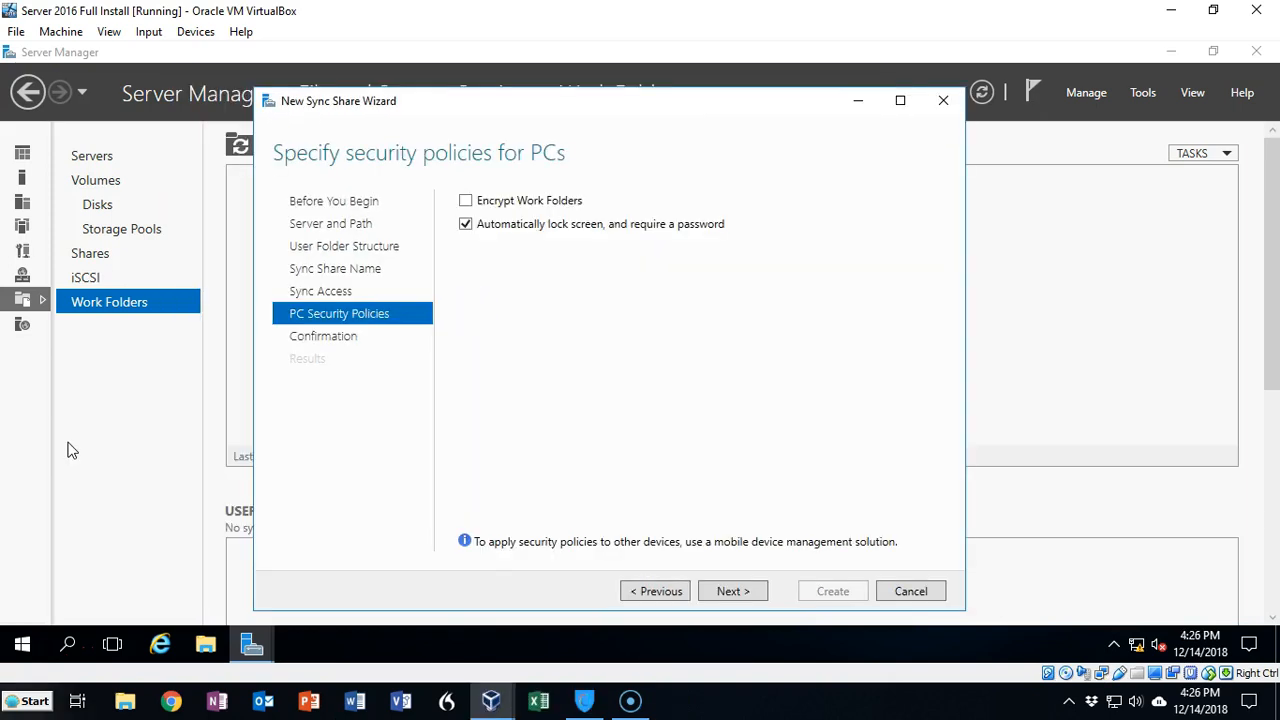
Step: Enable Encrypt Work Folders in the PC security policies and create the sync share
click(465, 200)
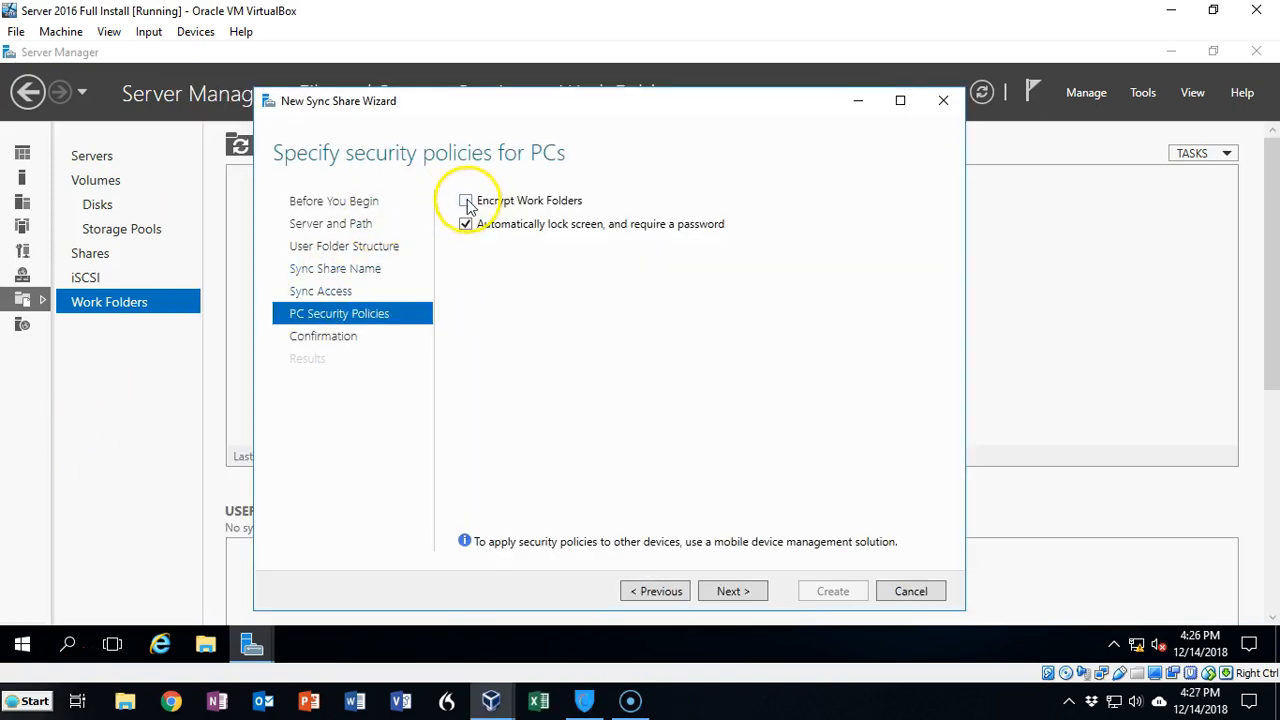
click(732, 591)
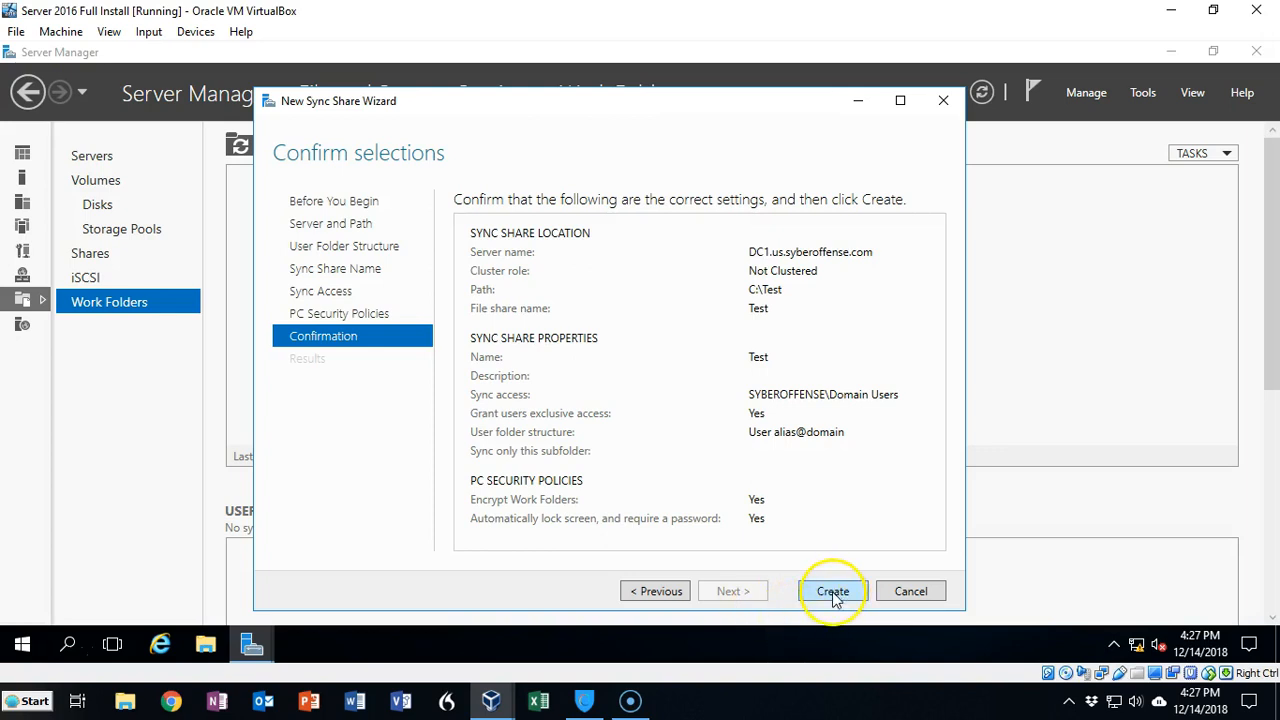
click(833, 591)
click(831, 591)
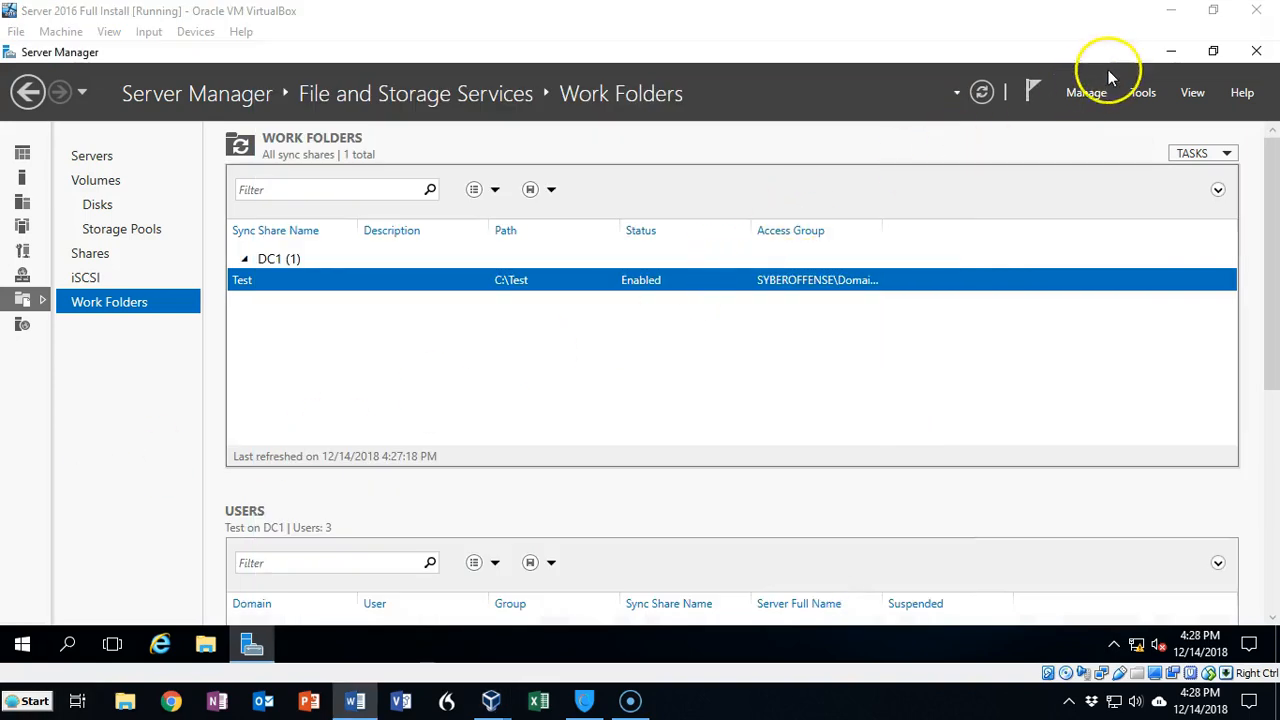
Step: Open IIS Manager and create a self-signed server certificate named work_folders in the Personal store
click(1138, 95)
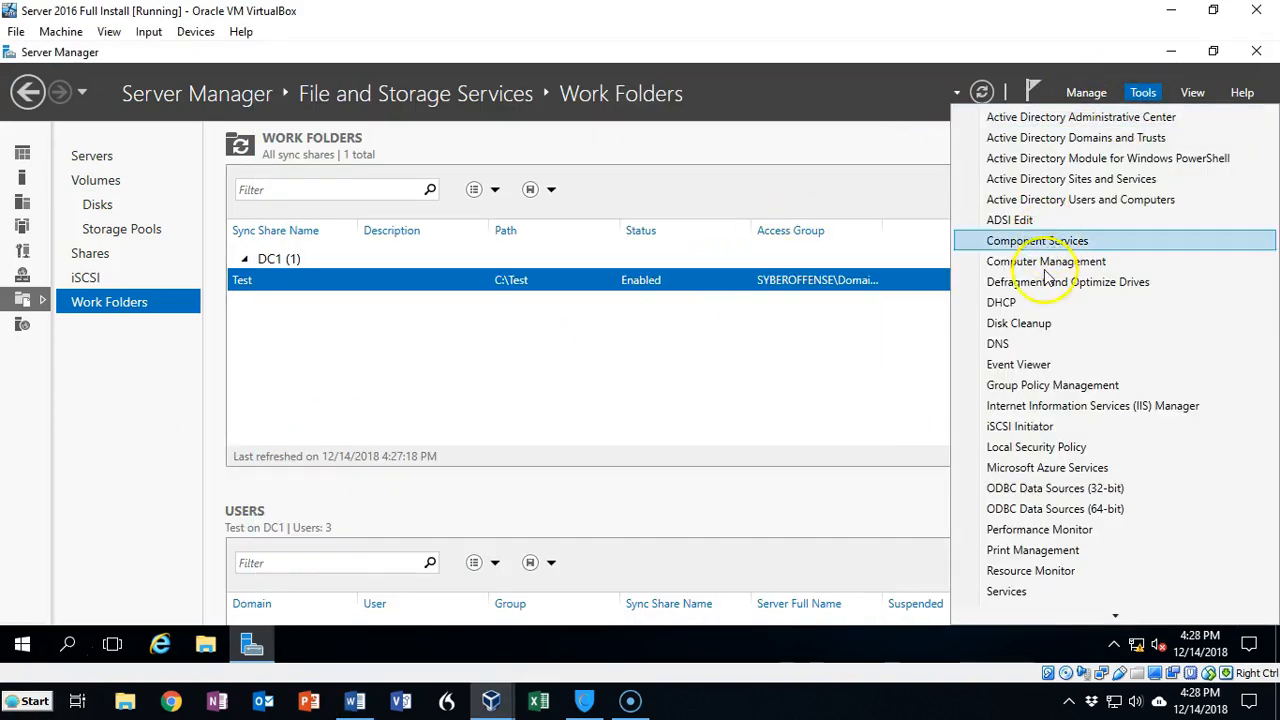
click(1047, 413)
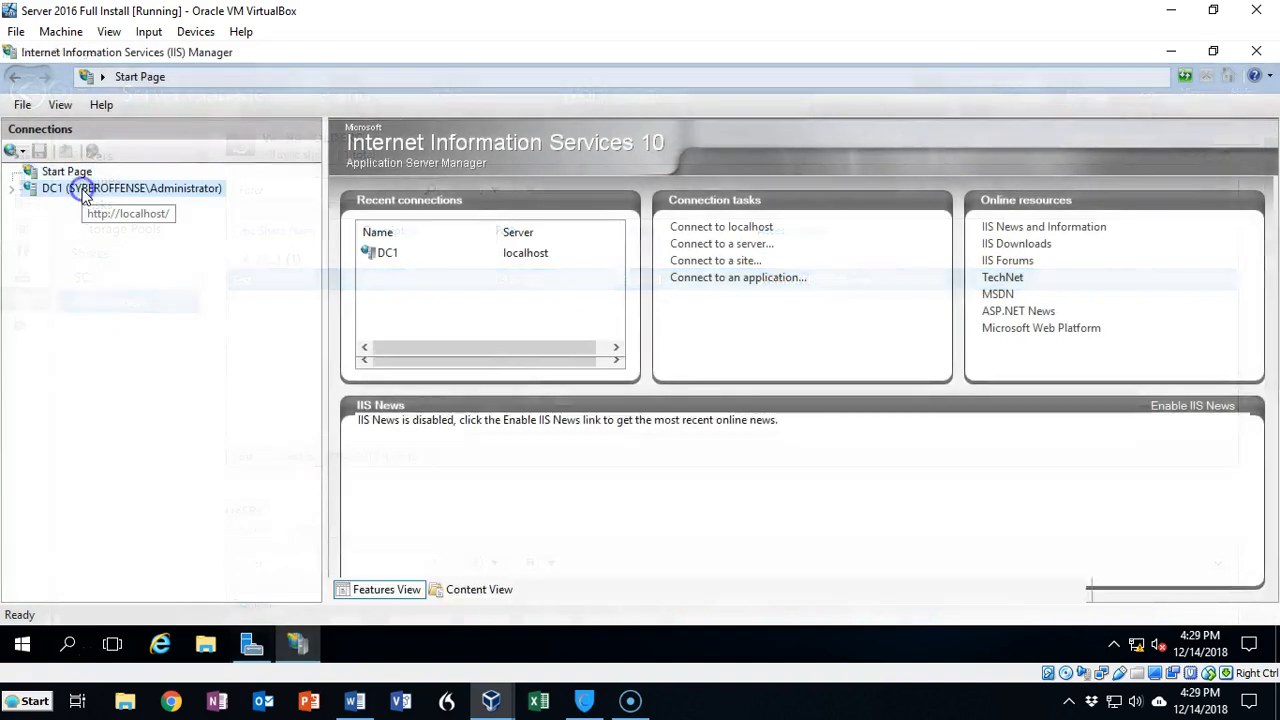
click(85, 190)
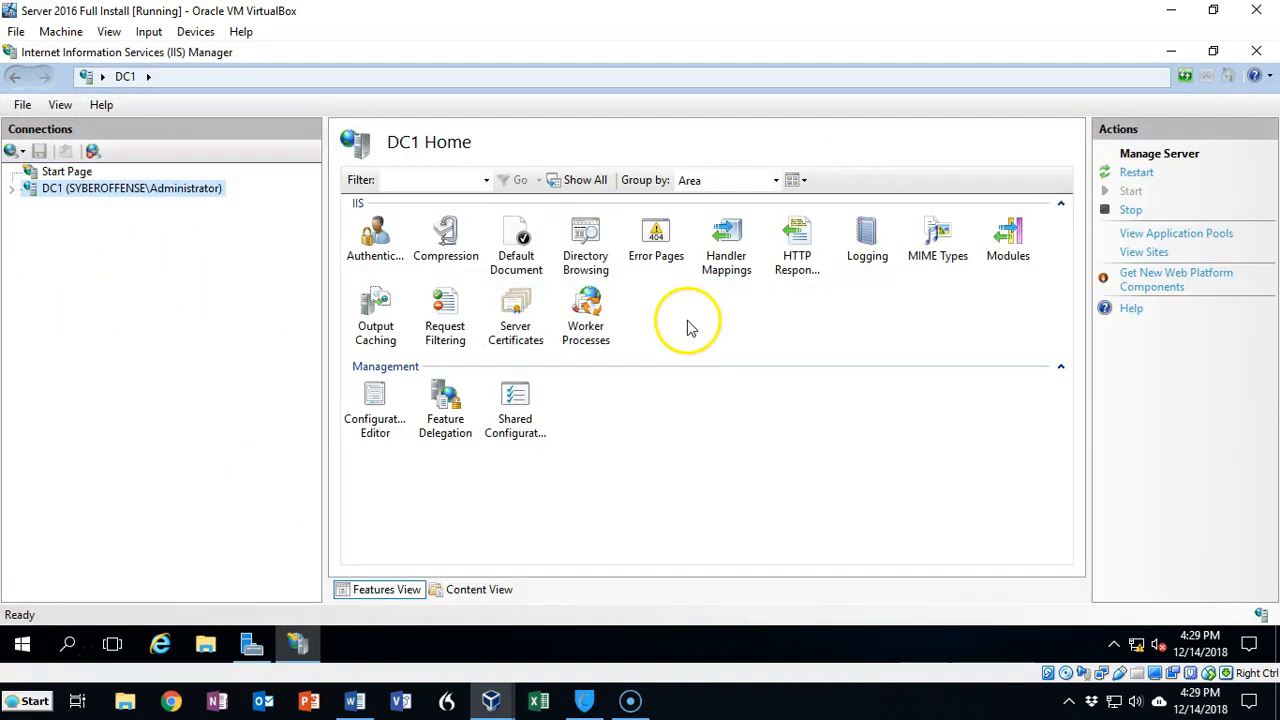
double_click(516, 307)
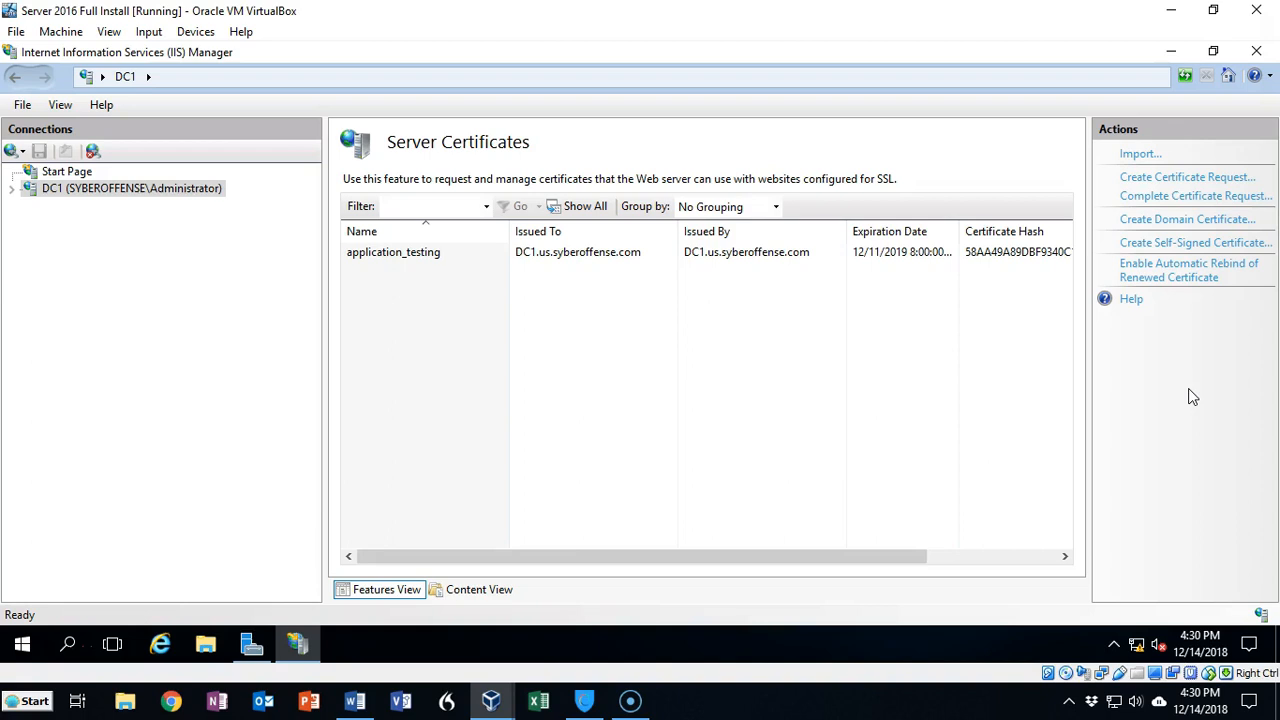
click(1177, 245)
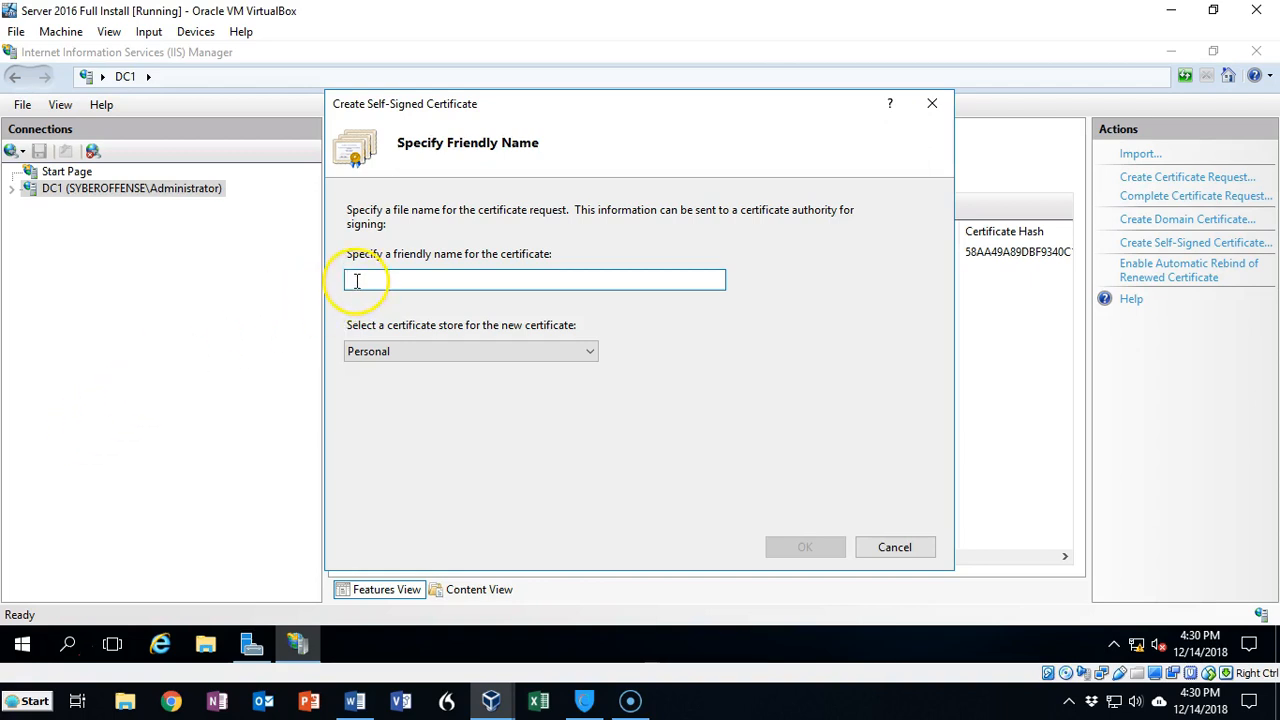
text(work_folders)
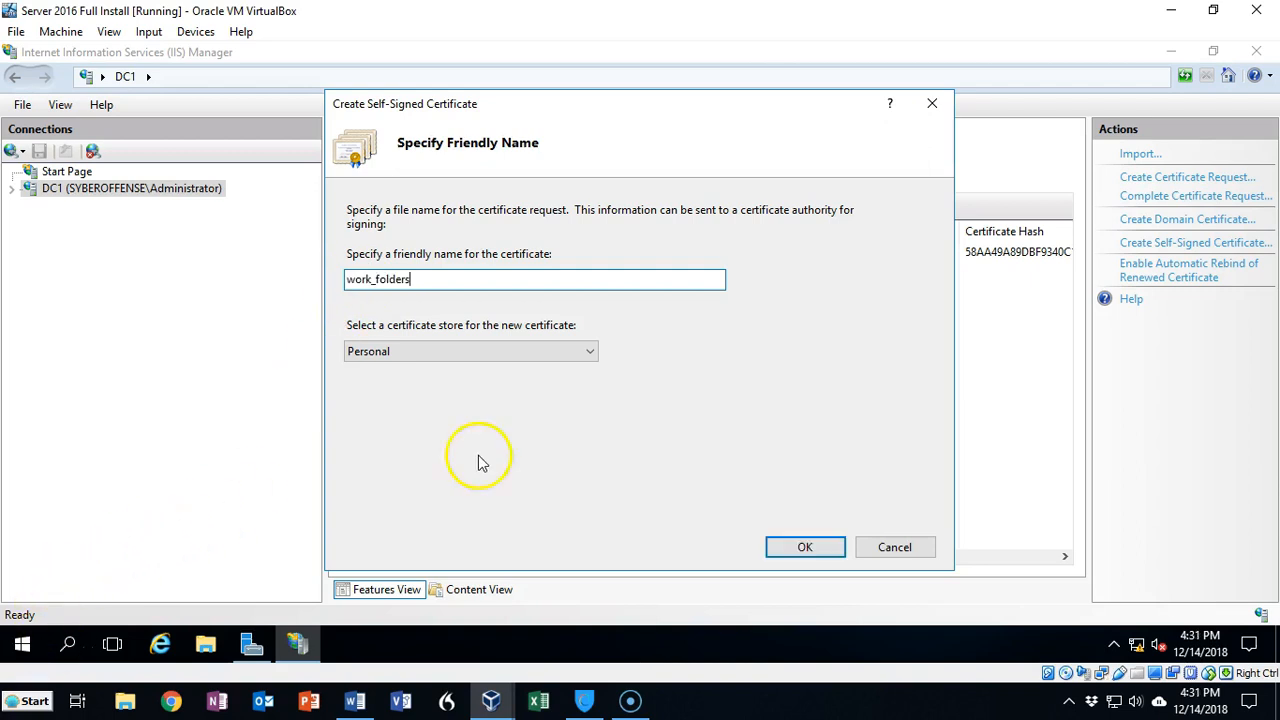
click(803, 549)
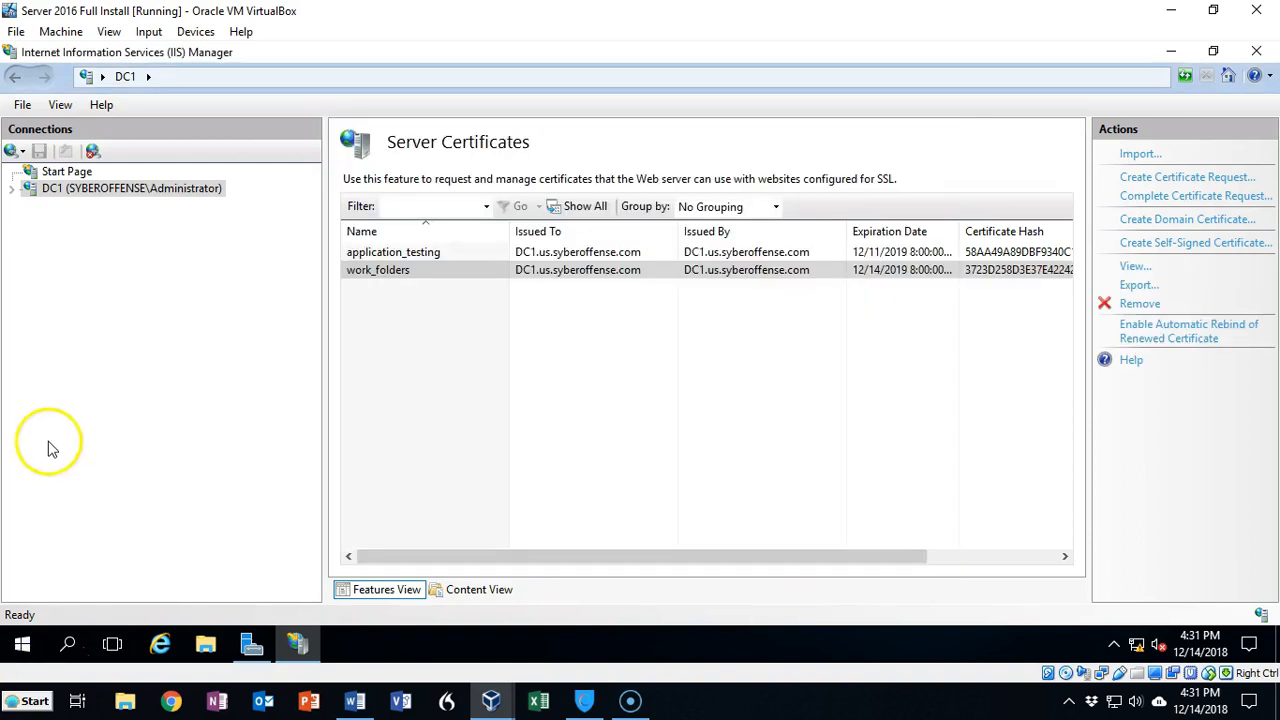
Step: Add an https binding on port 443 to the Default Web Site with host name work_folders.us.syberoffense.com and the work_folders certificate
click(11, 190)
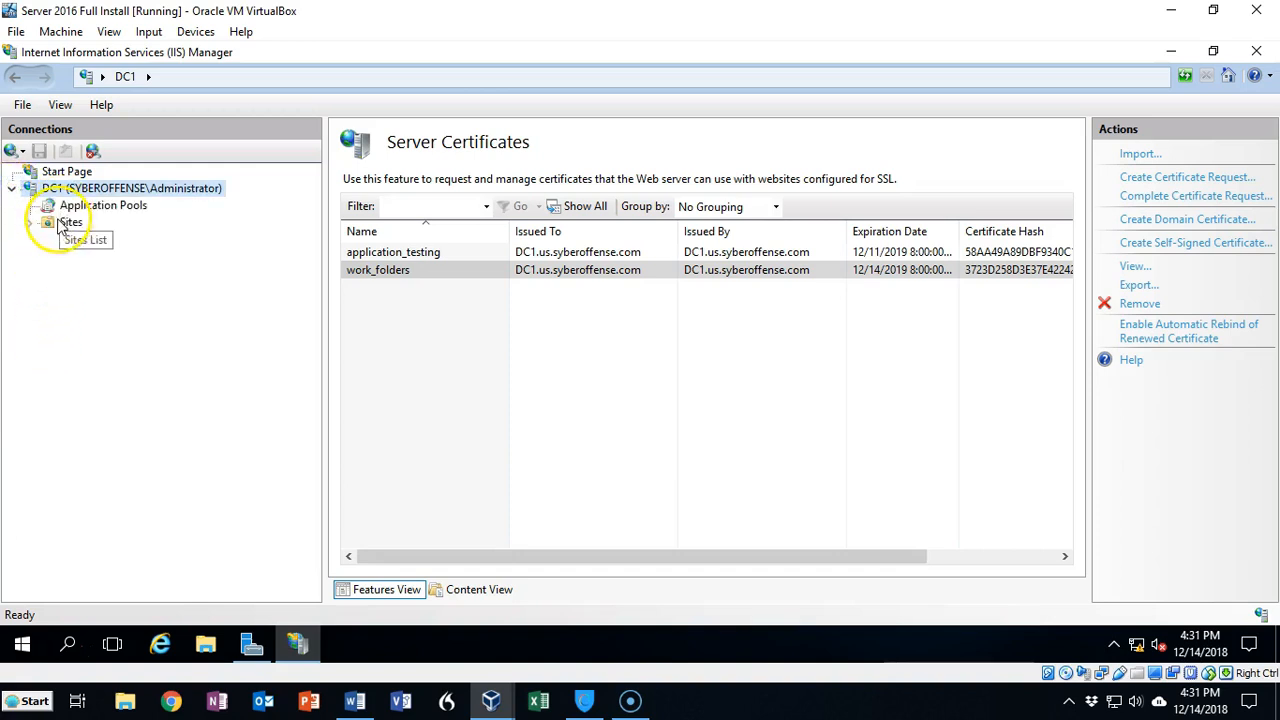
click(31, 224)
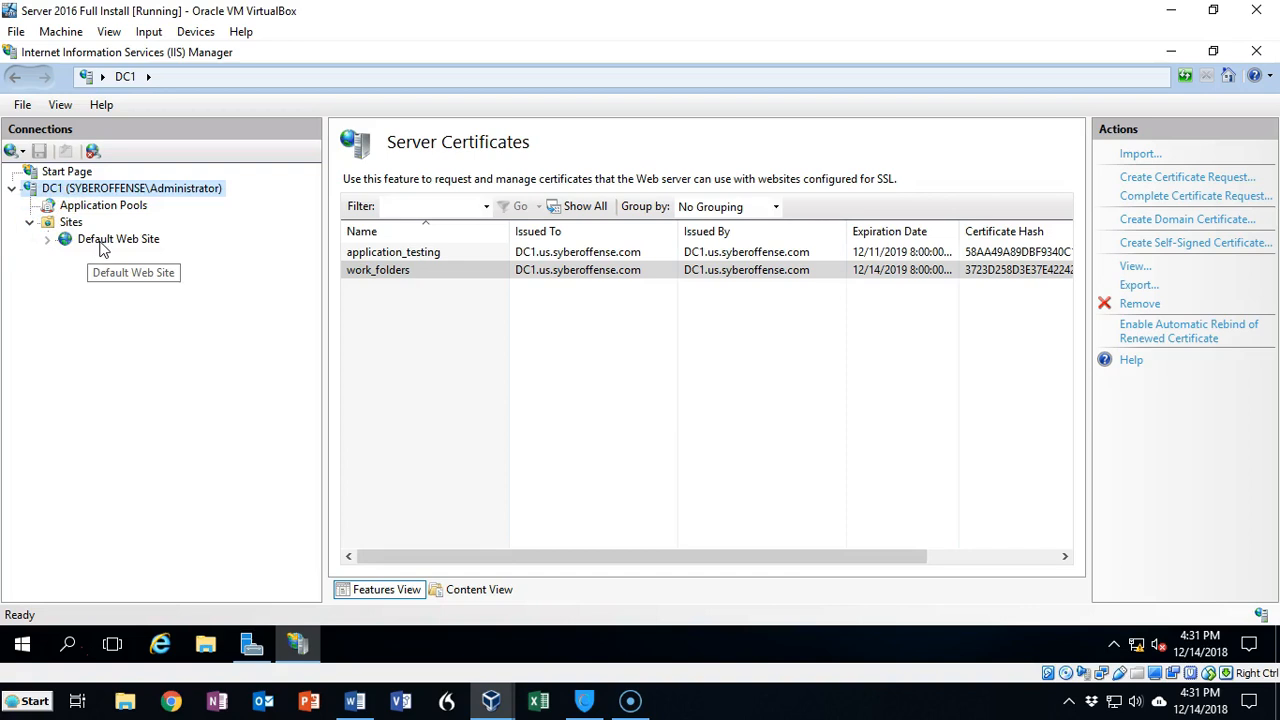
click(100, 242)
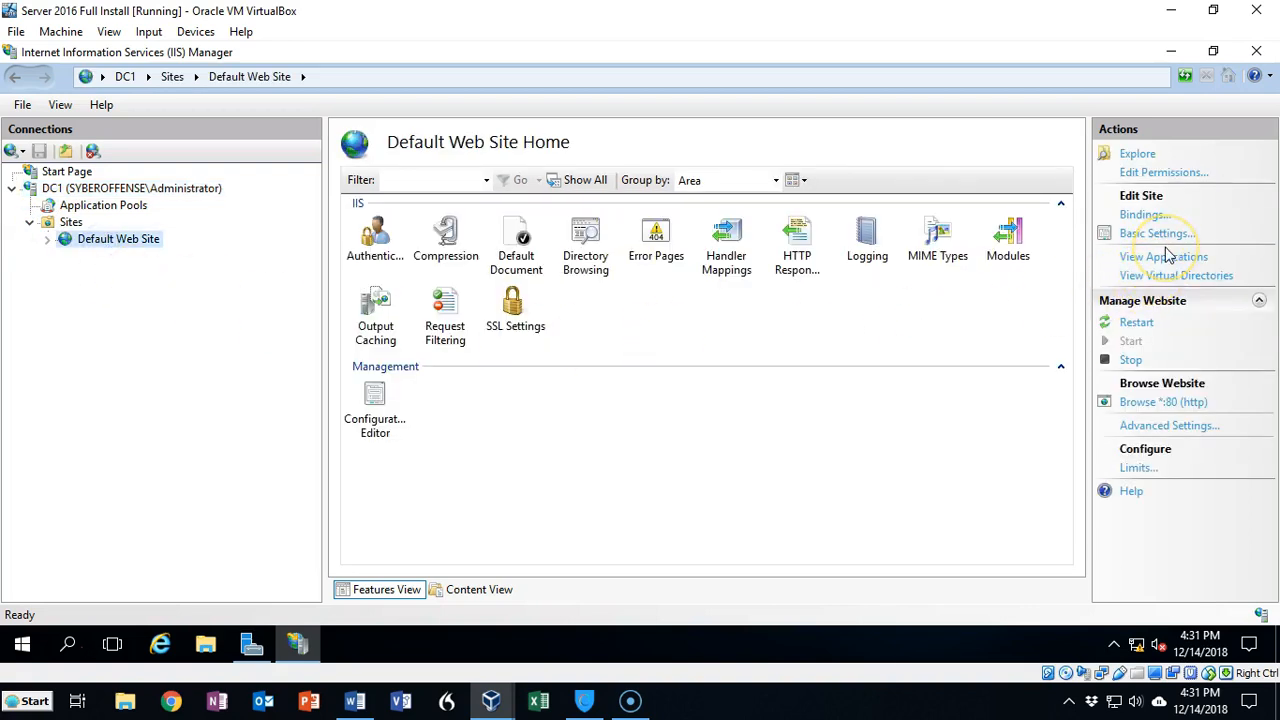
click(1143, 214)
click(99, 352)
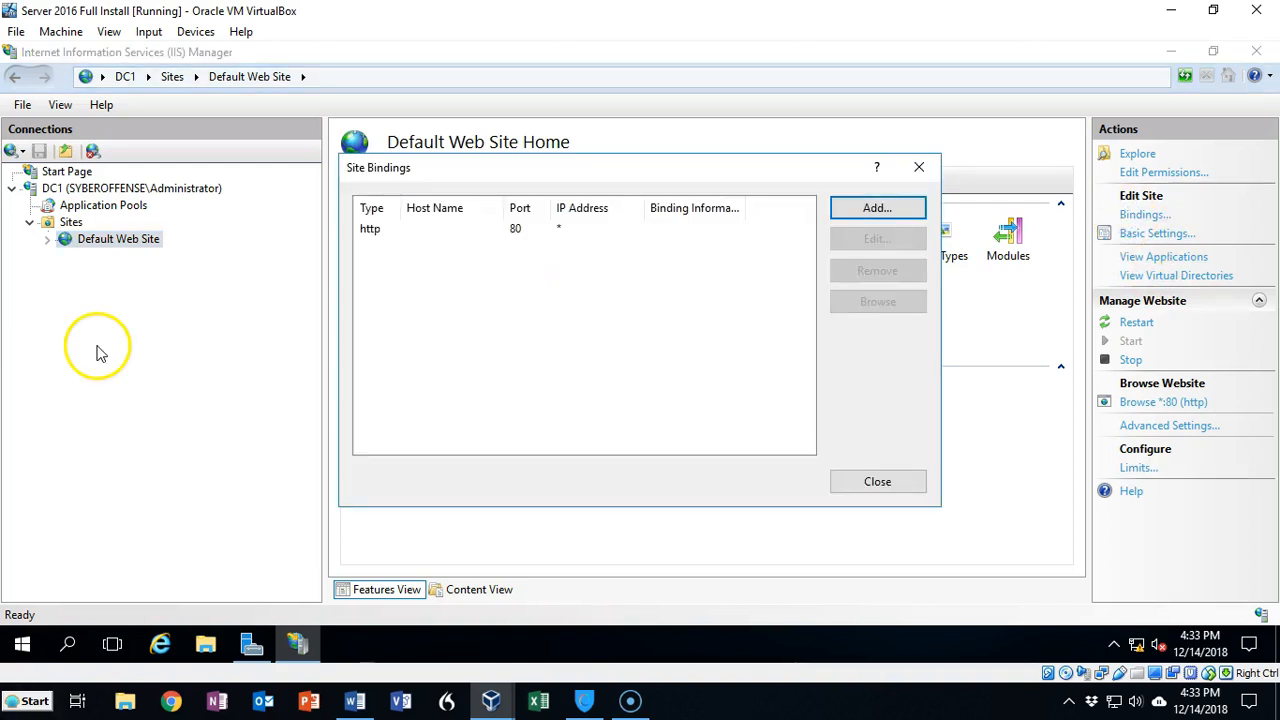
click(871, 207)
click(506, 252)
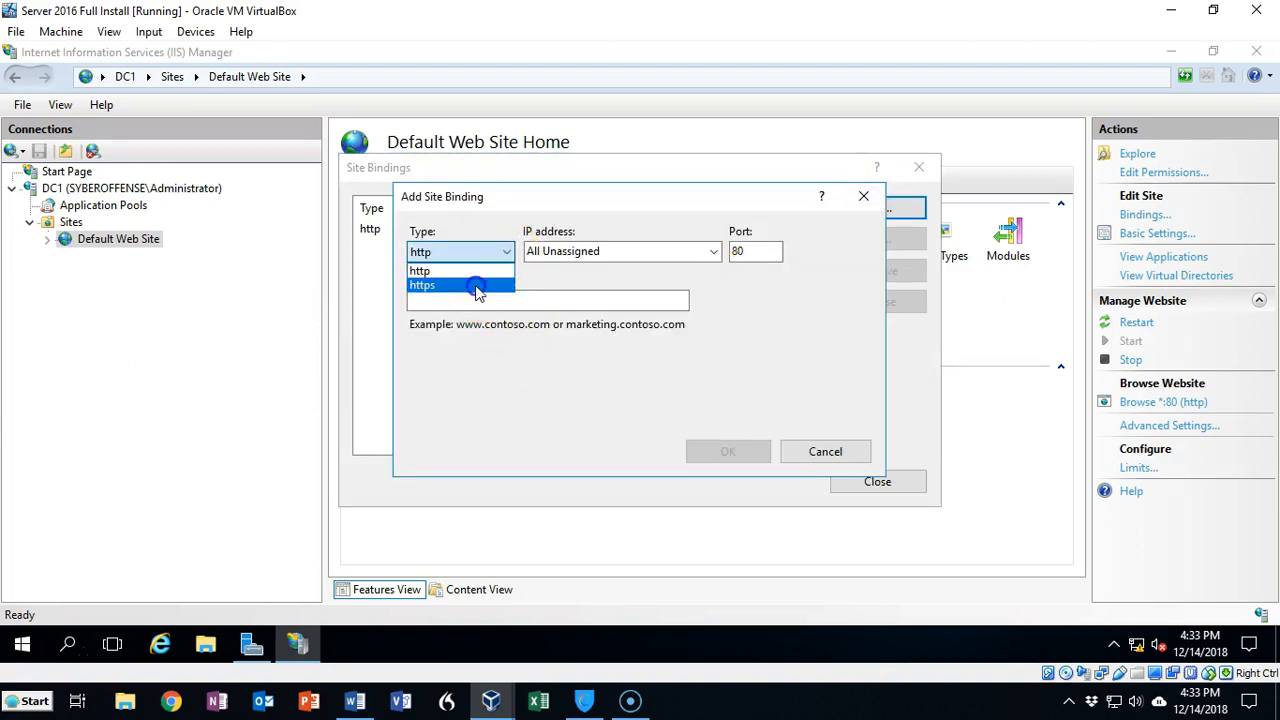
click(477, 285)
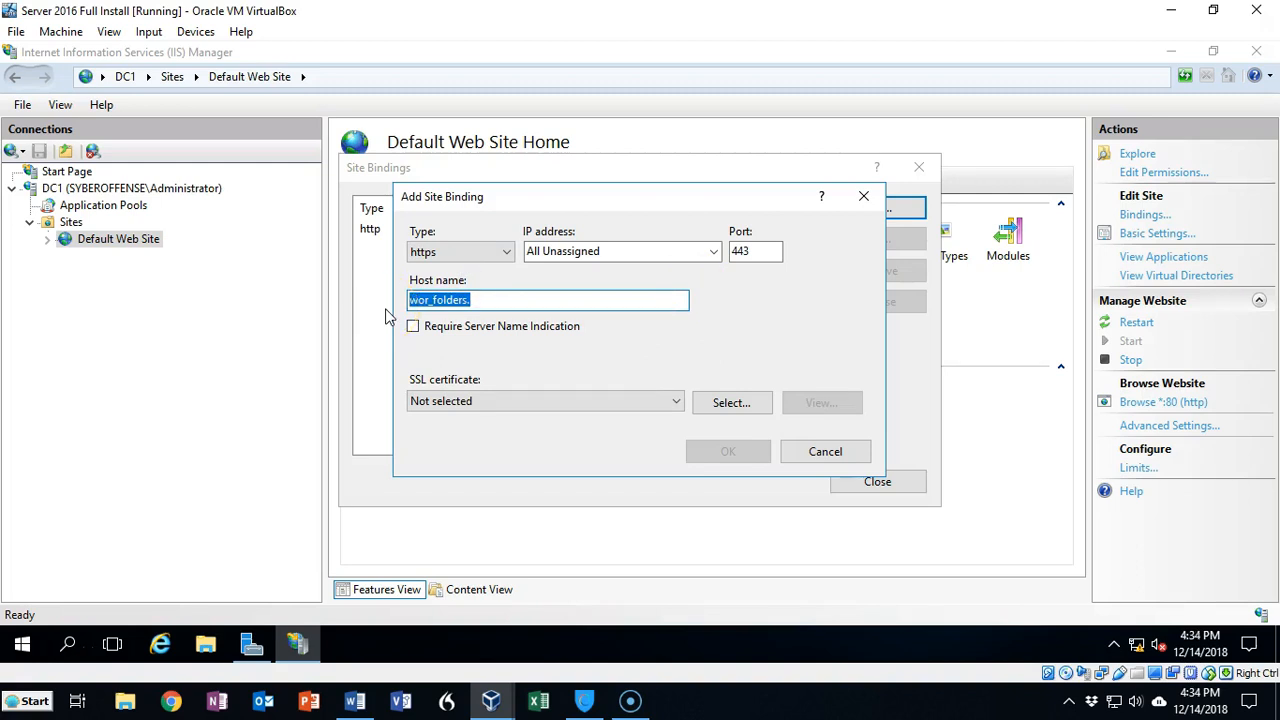
text(work_folders)
text(offense.com)
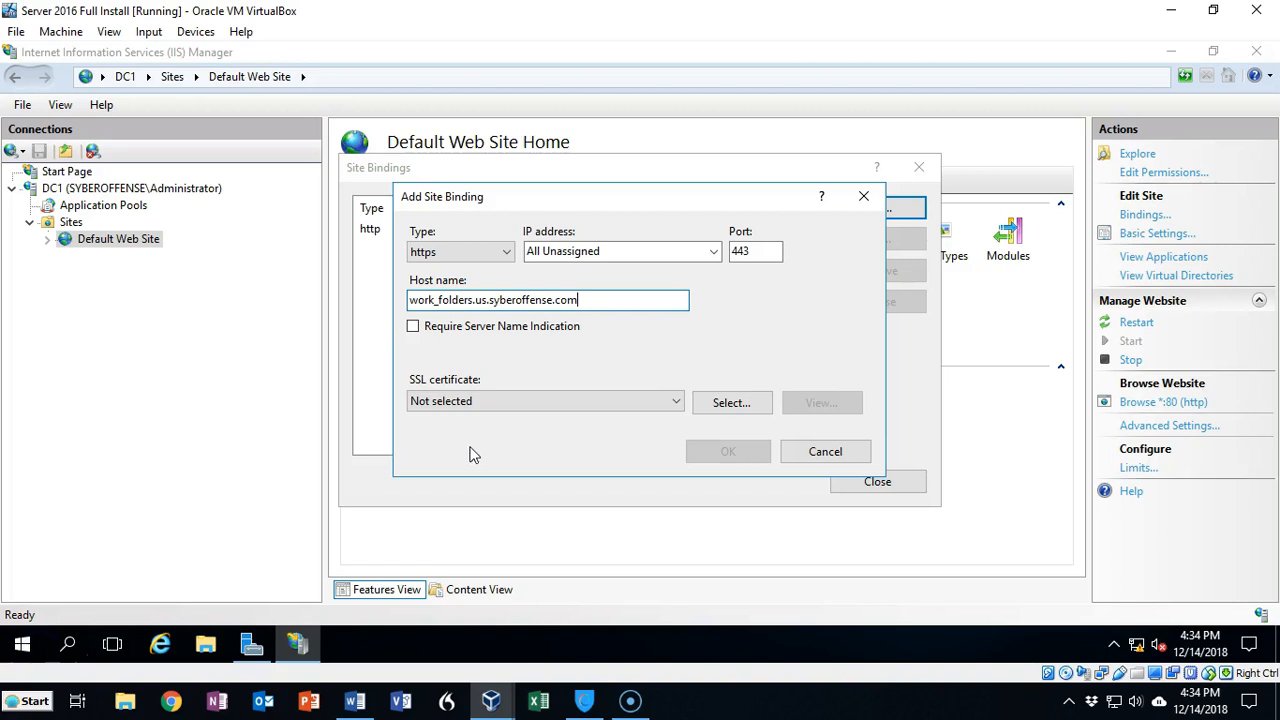
click(676, 401)
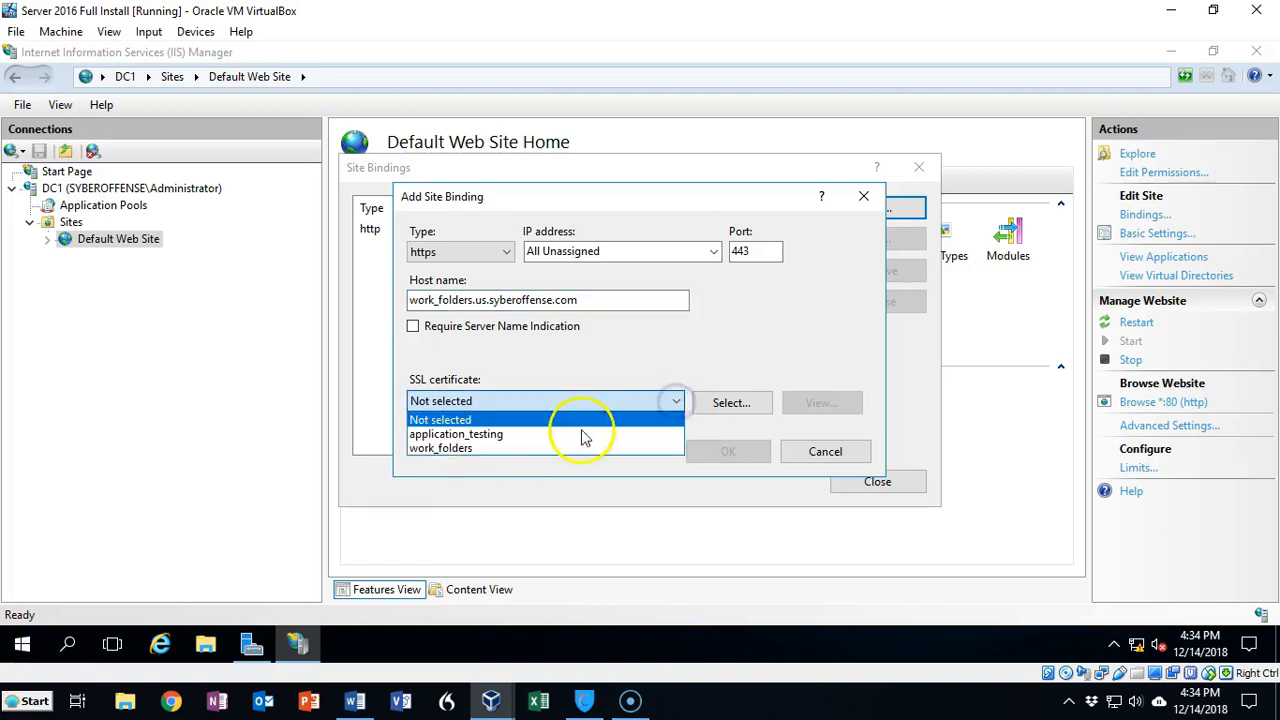
click(455, 448)
click(708, 457)
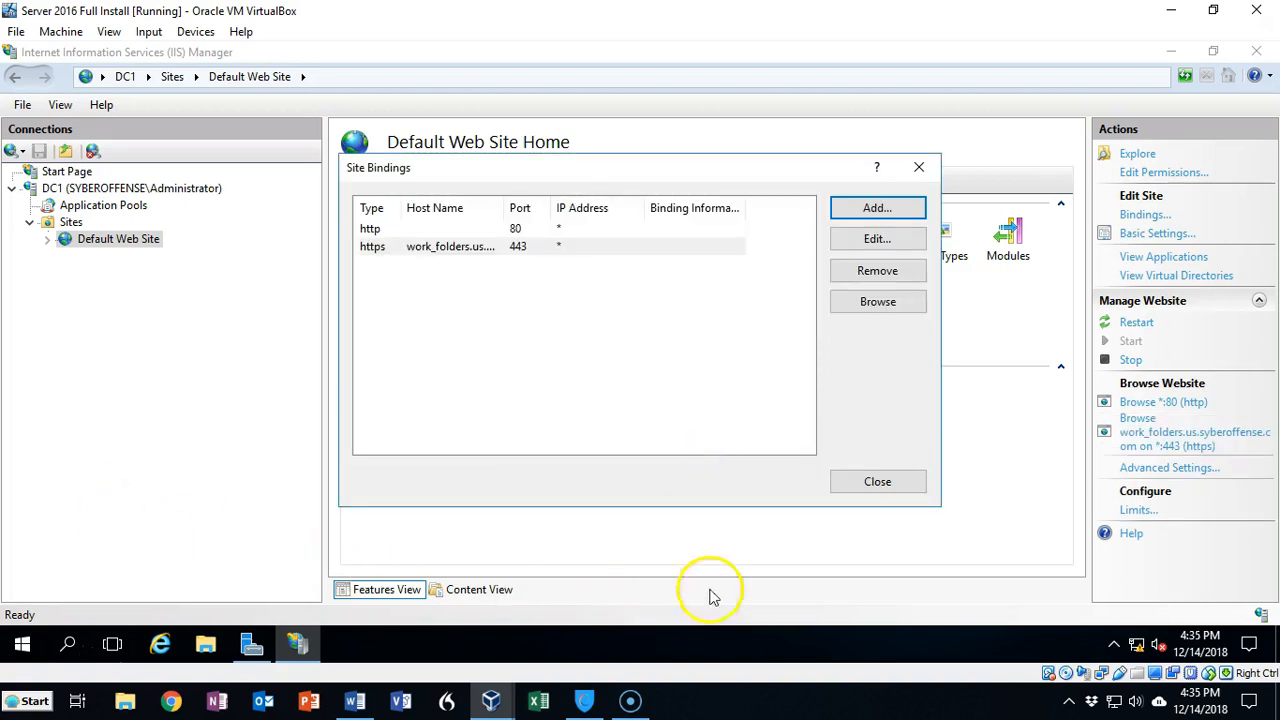
click(868, 480)
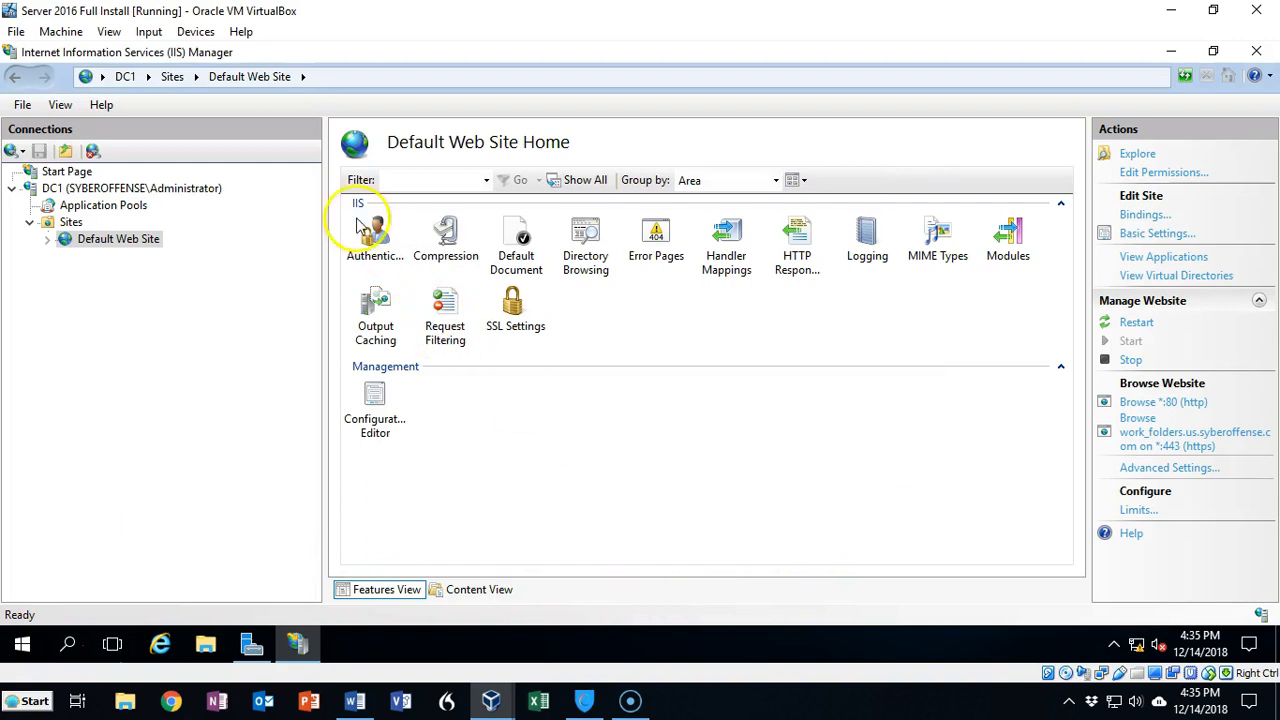
Step: Stop the Default Web Site
right_click(116, 247)
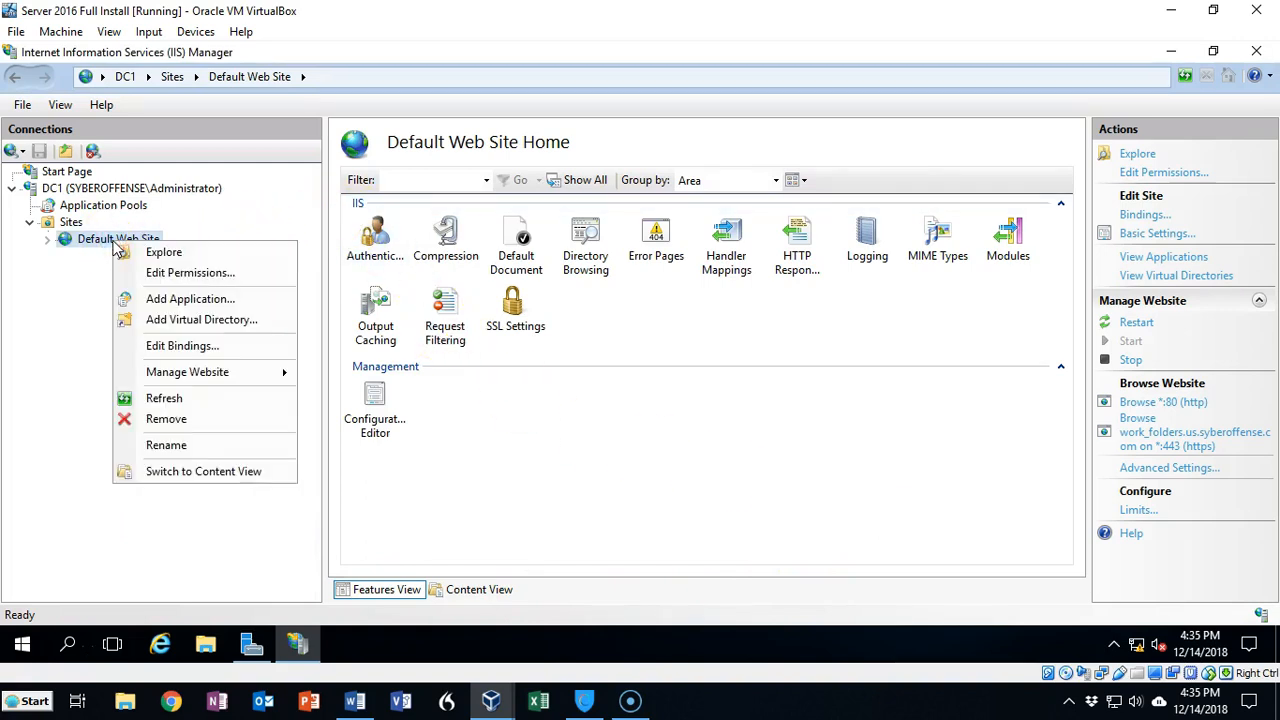
mouse_move(194, 371)
click(297, 380)
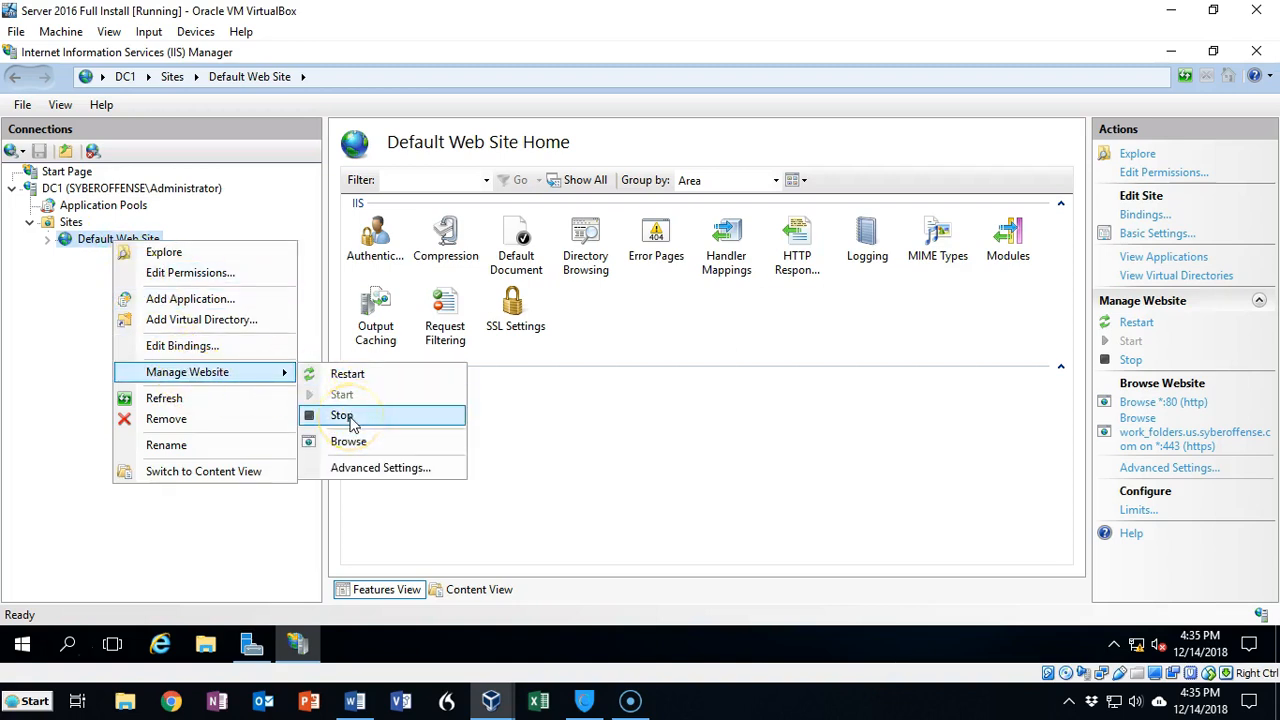
click(342, 415)
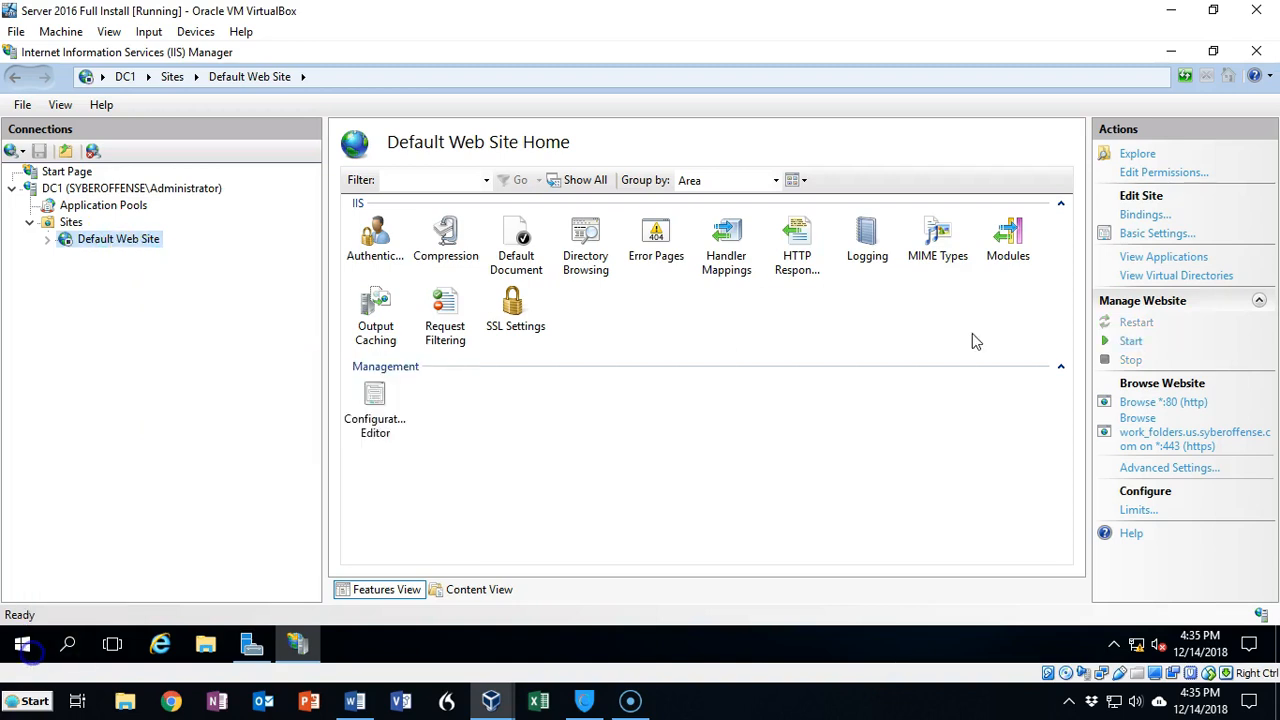
Step: Minimize the IIS Manager and Server Manager windows and launch the mmc console
click(1170, 52)
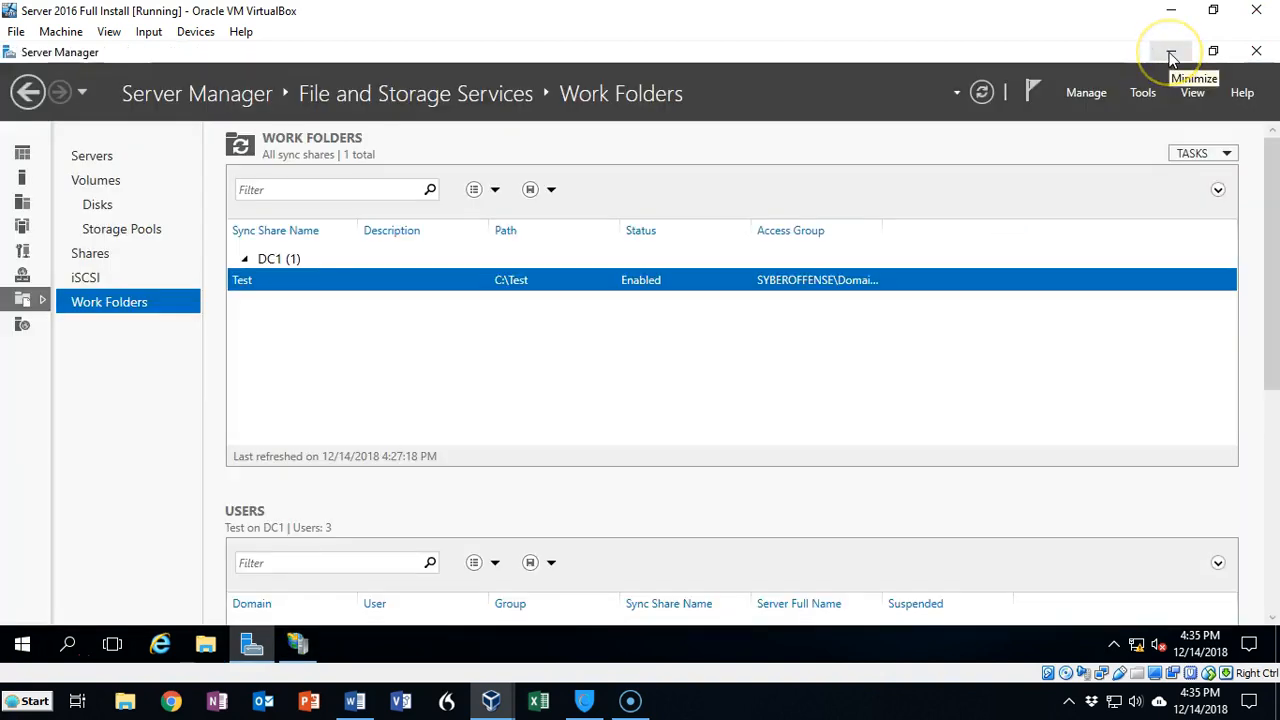
click(1171, 54)
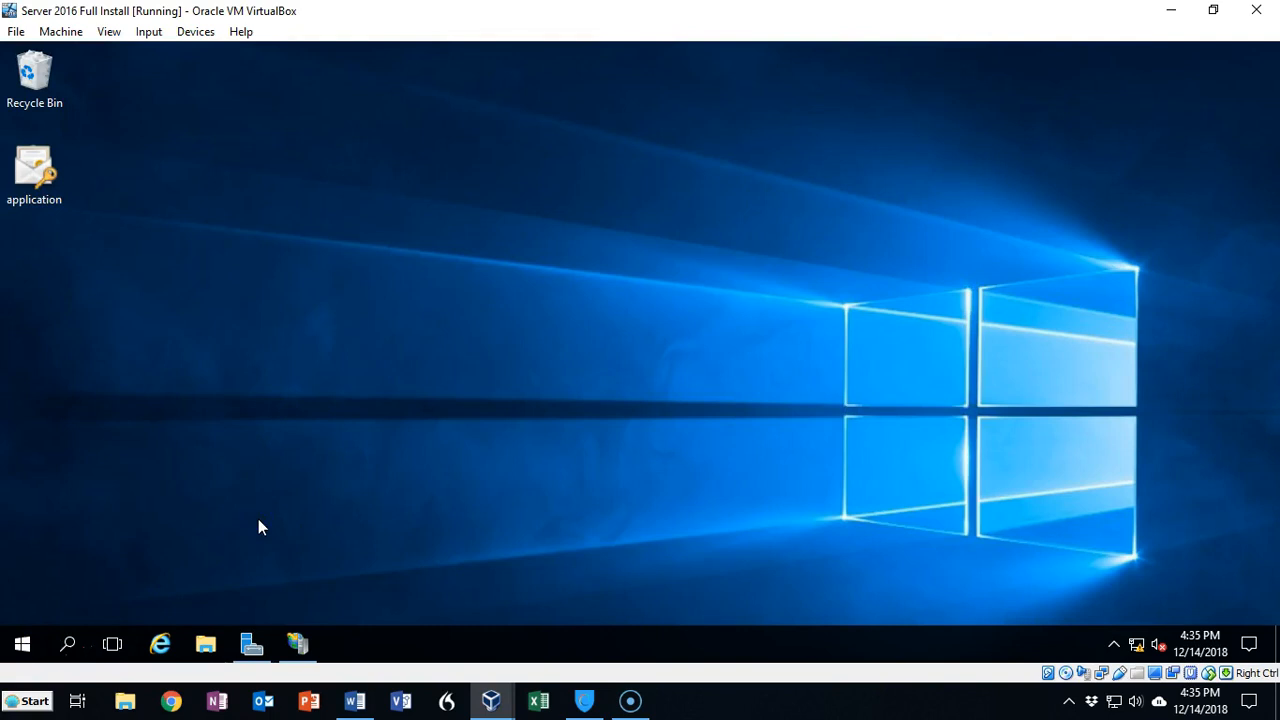
key(super+r)
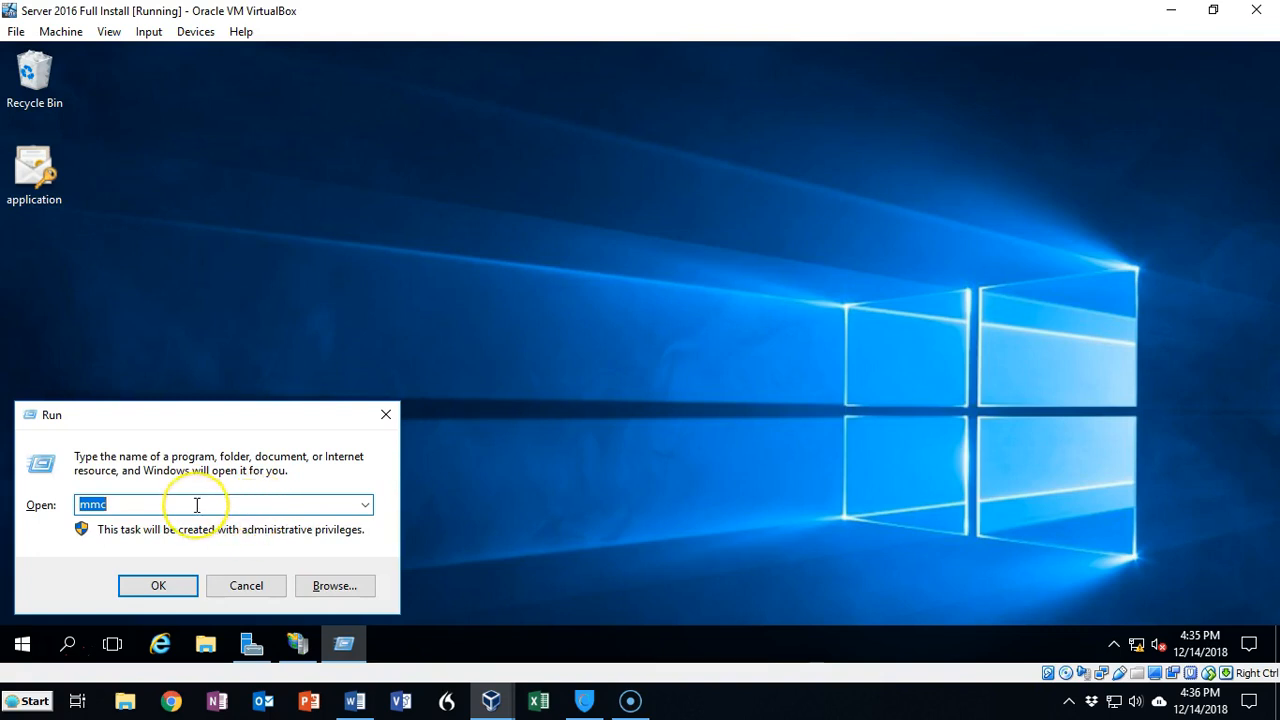
click(155, 588)
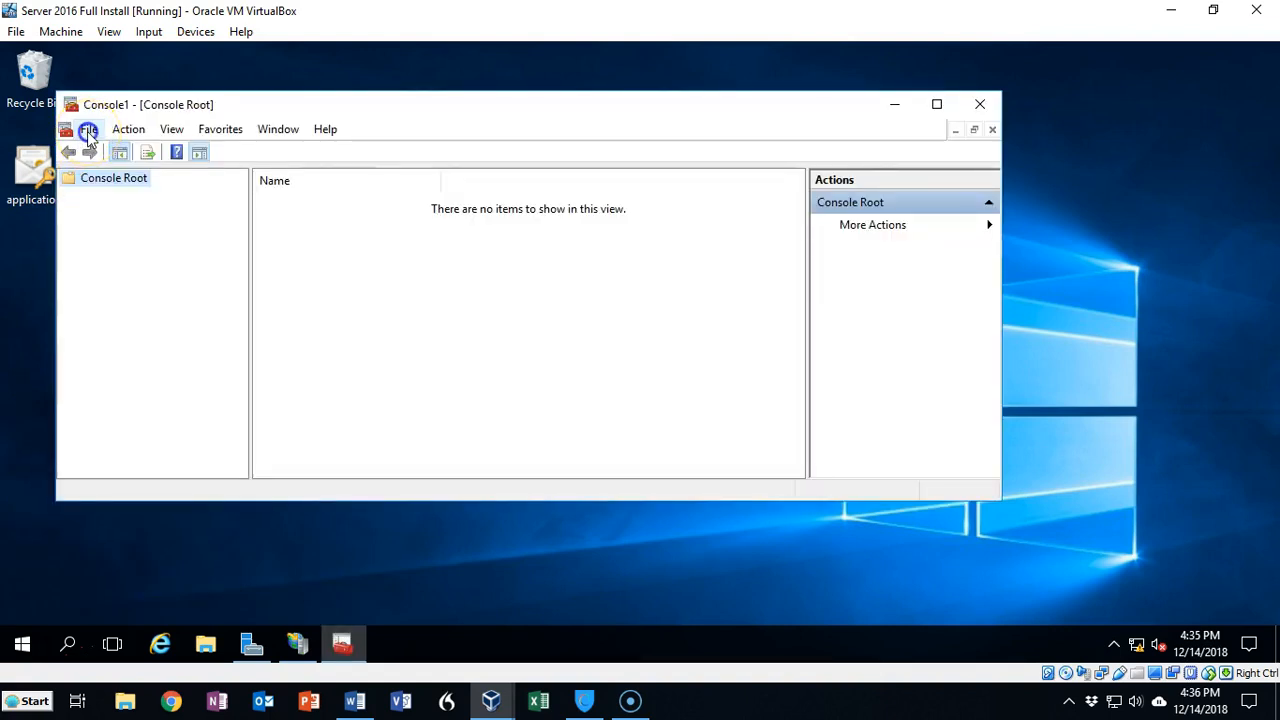
Step: Add the Certificates snap-in for the local computer account to the console
click(89, 135)
click(135, 243)
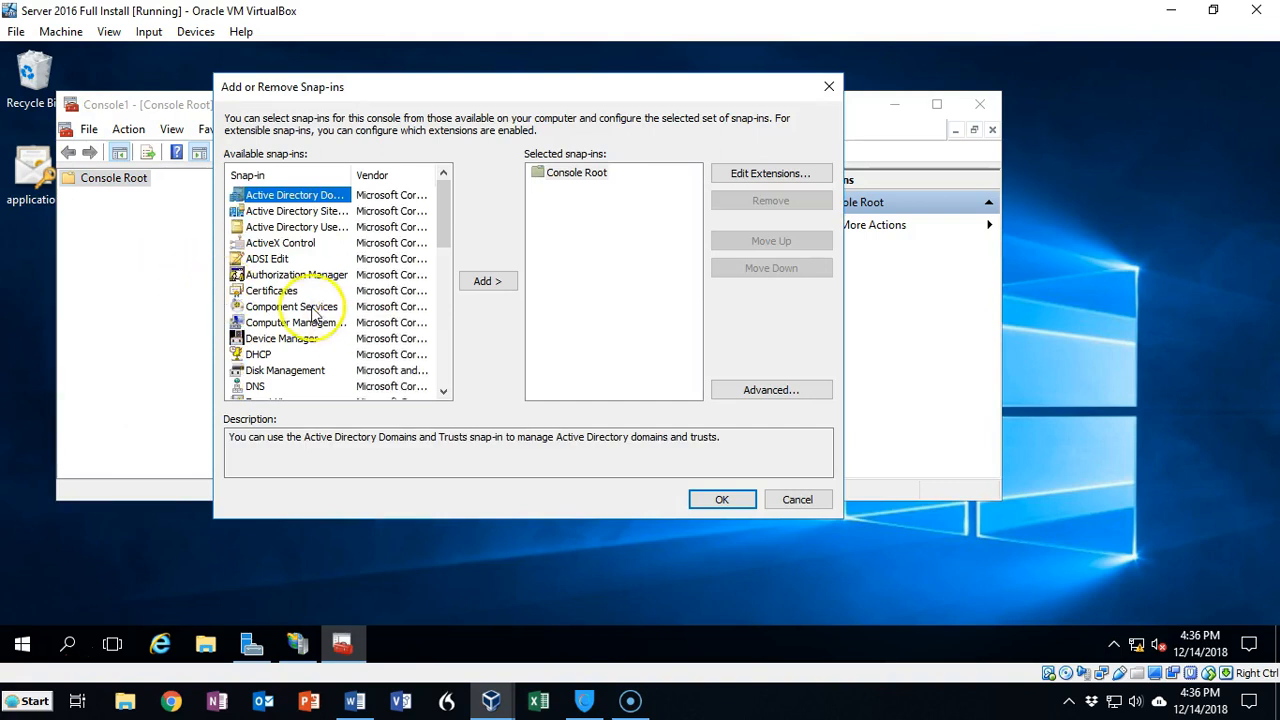
click(272, 290)
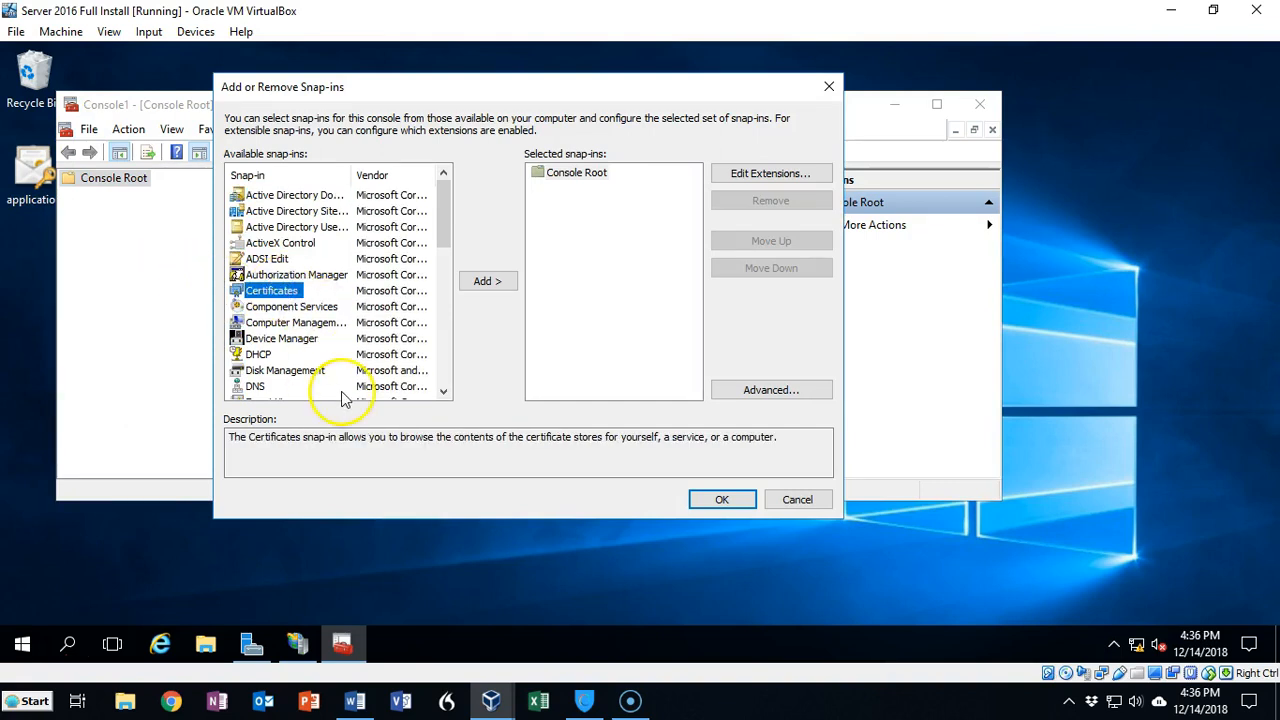
click(489, 283)
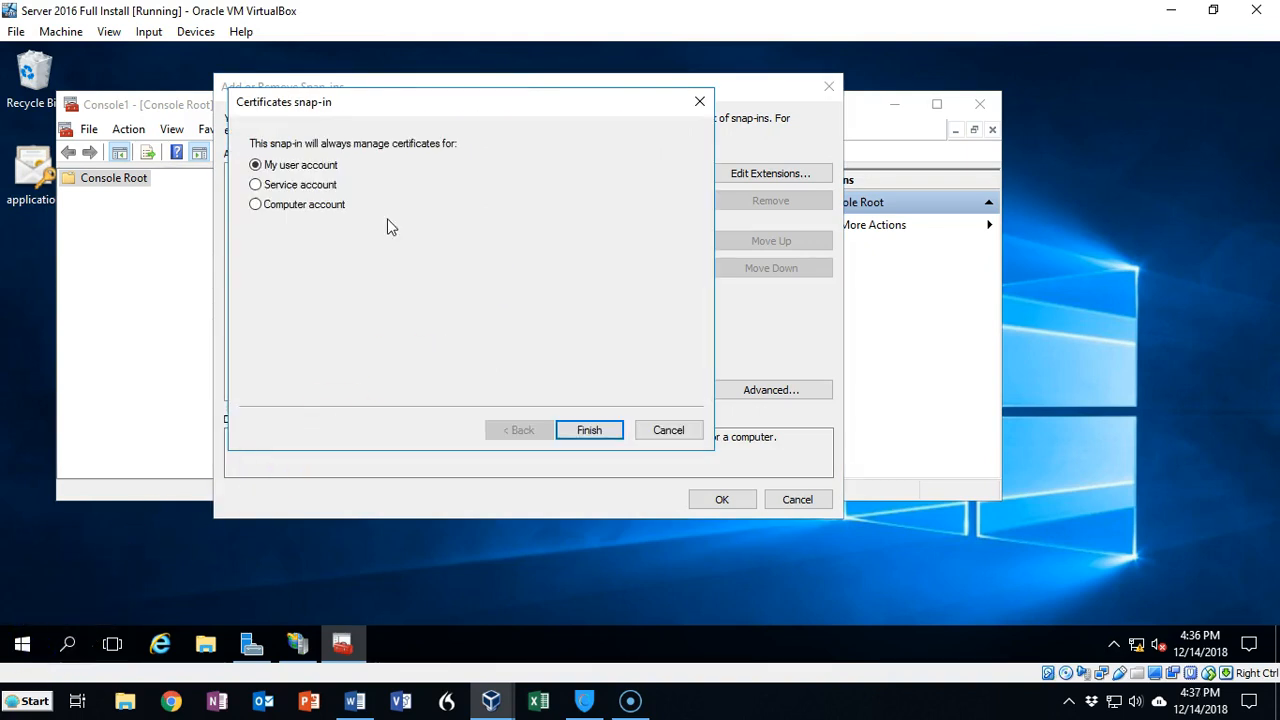
click(256, 204)
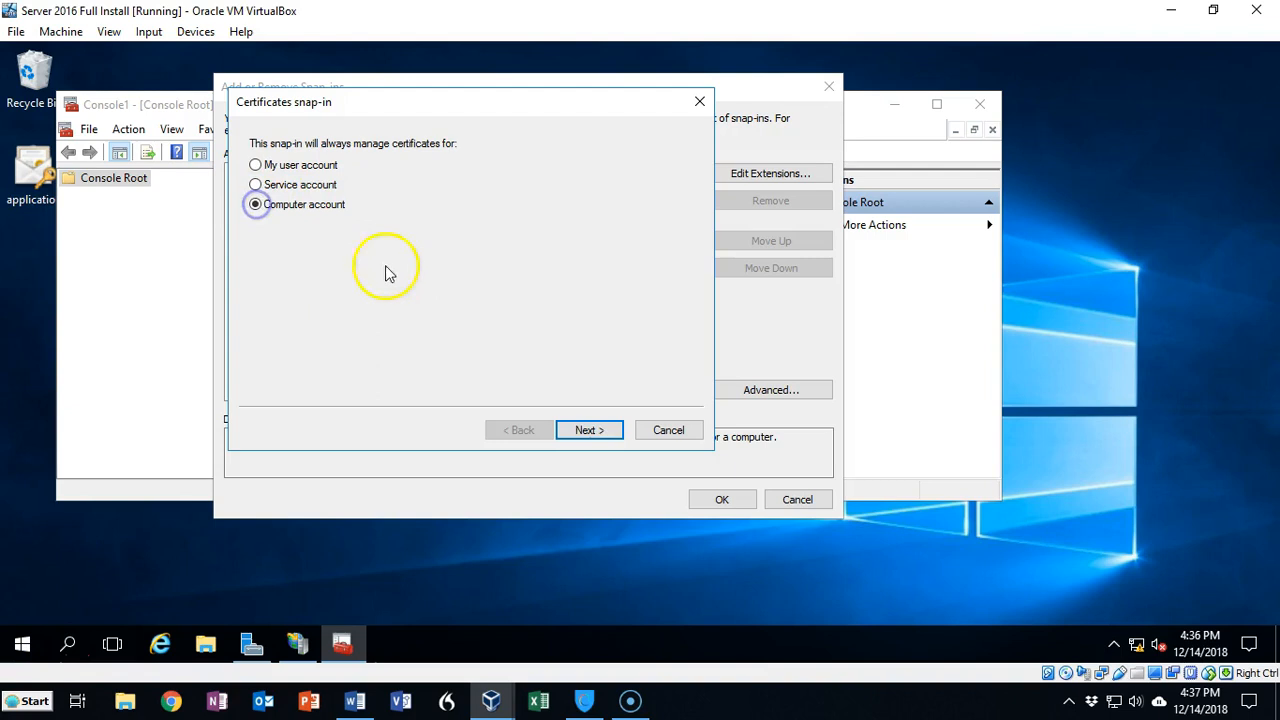
click(588, 431)
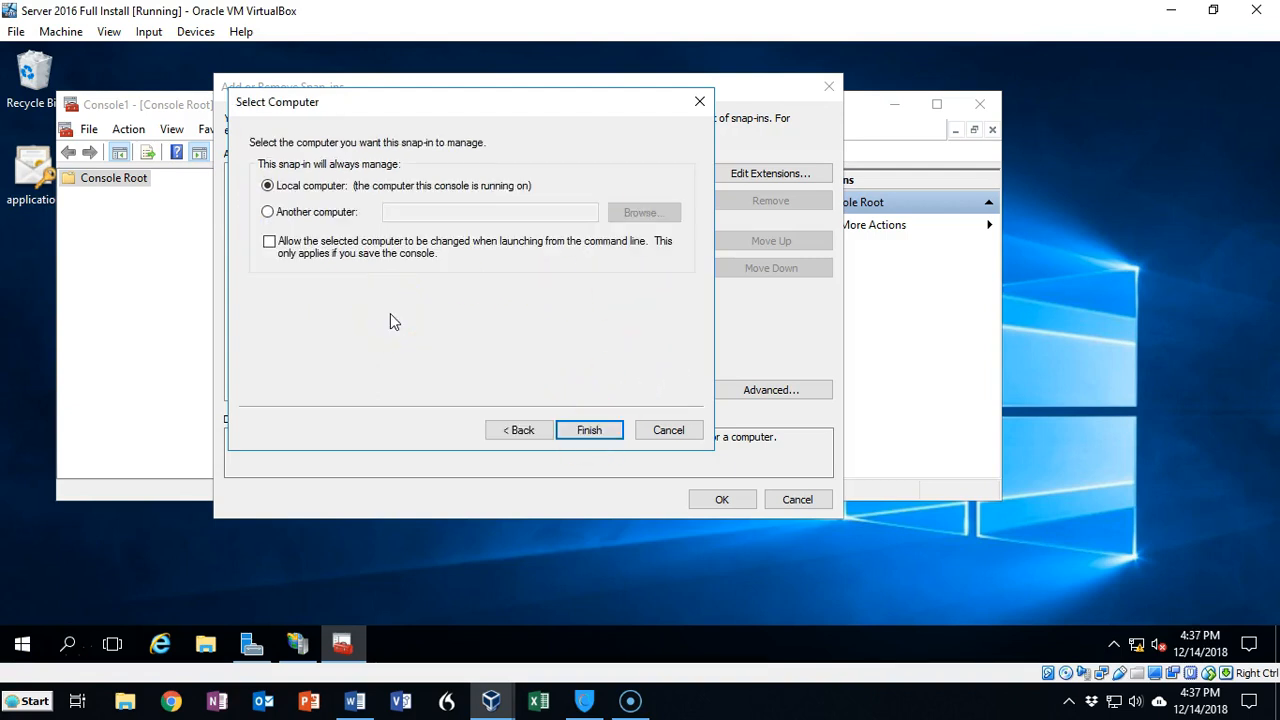
click(590, 430)
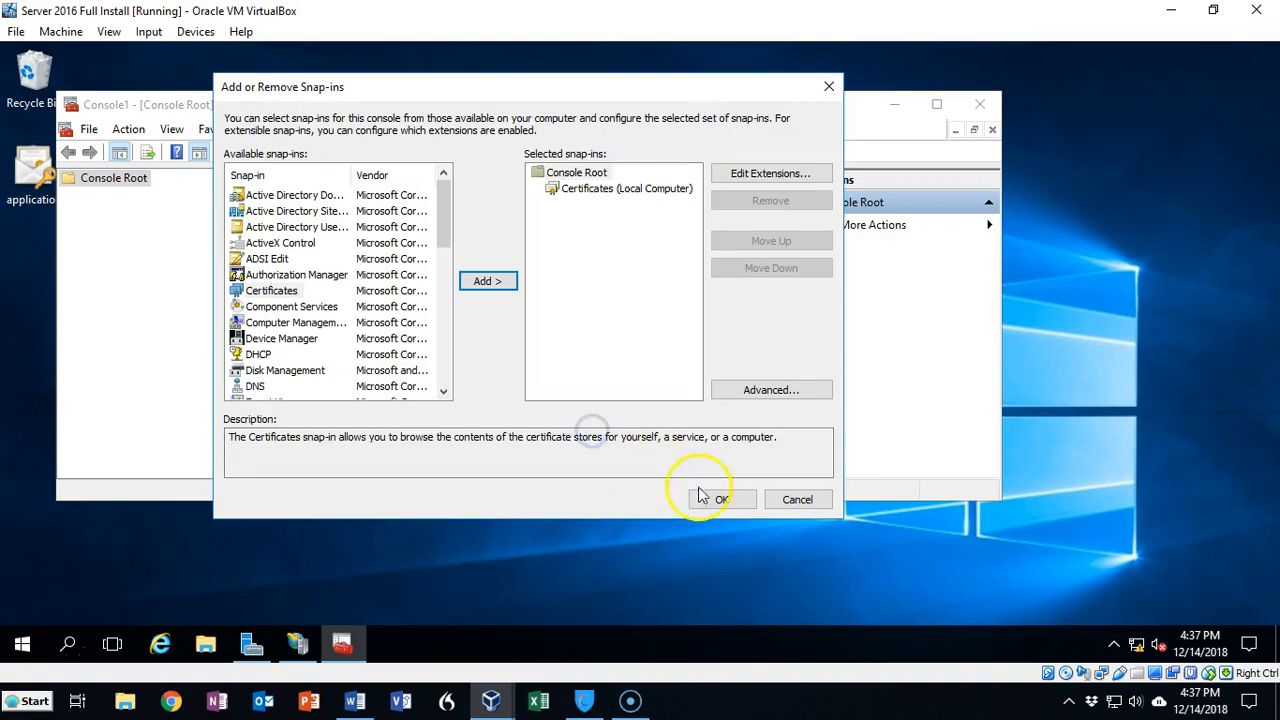
click(720, 500)
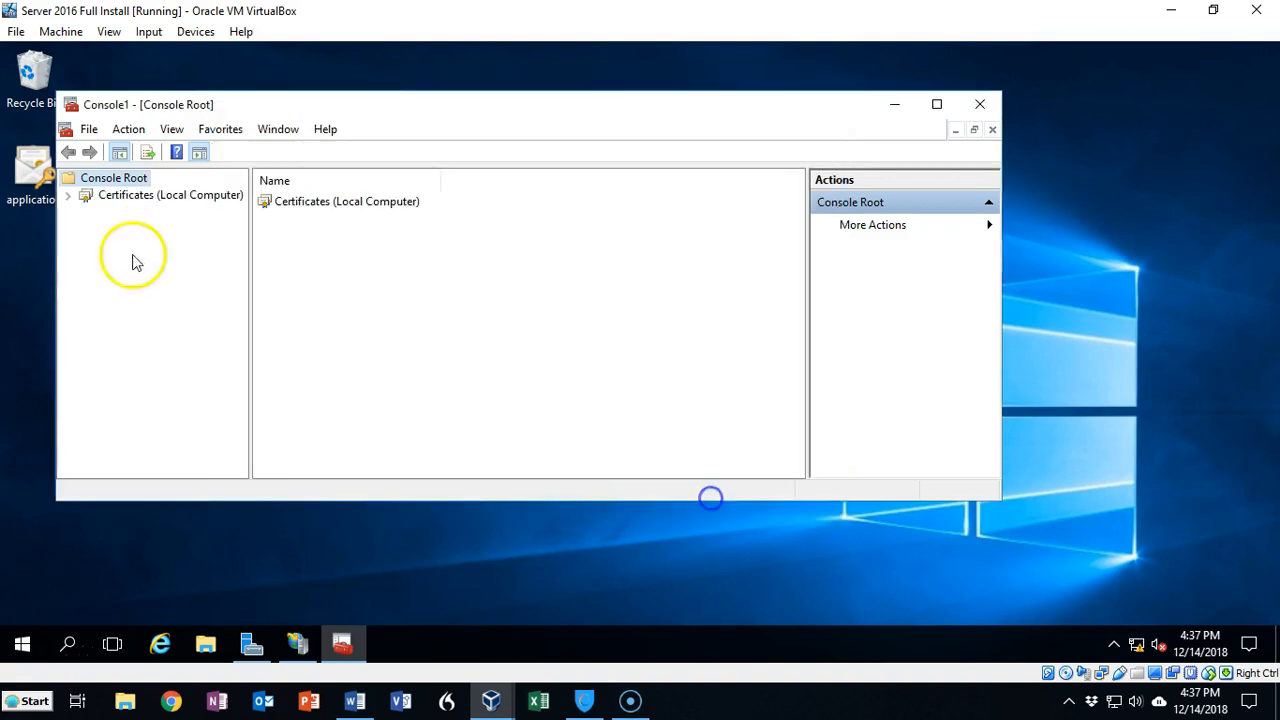
Step: Open the DC1.us.syberoffense.com certificate in Trusted Root Certification Authorities and inspect its details and certification path
click(118, 200)
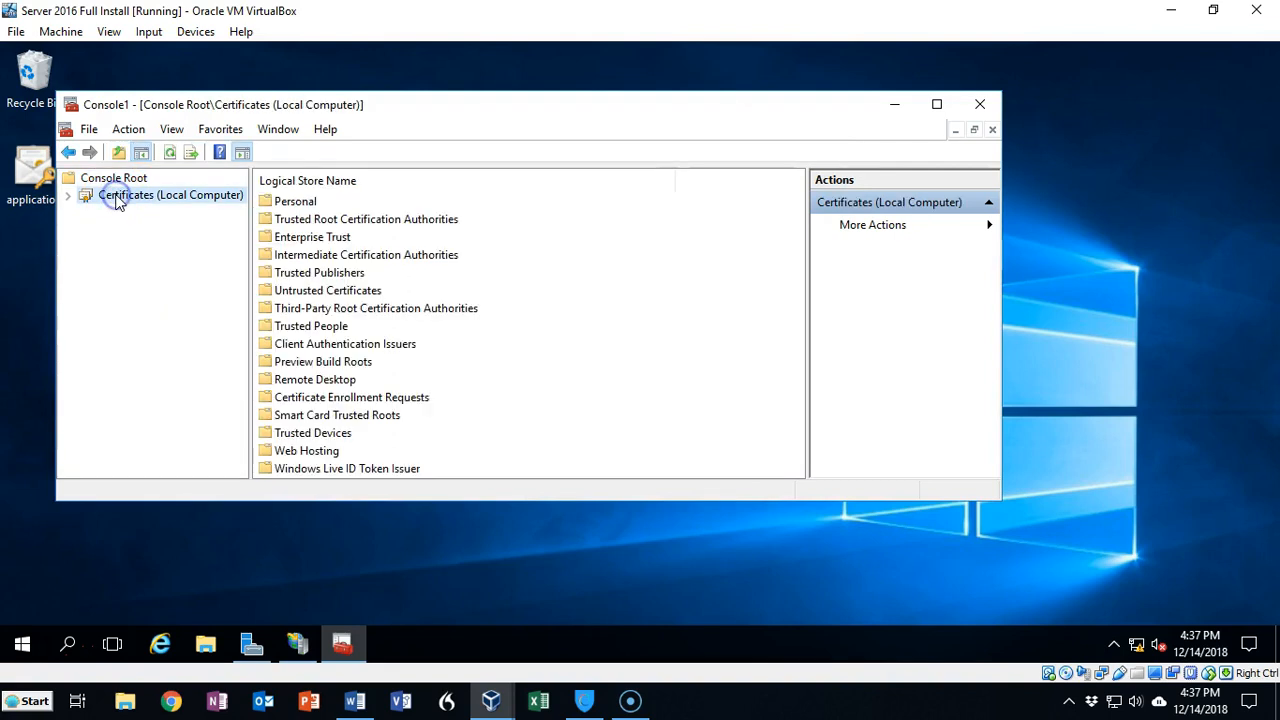
double_click(112, 198)
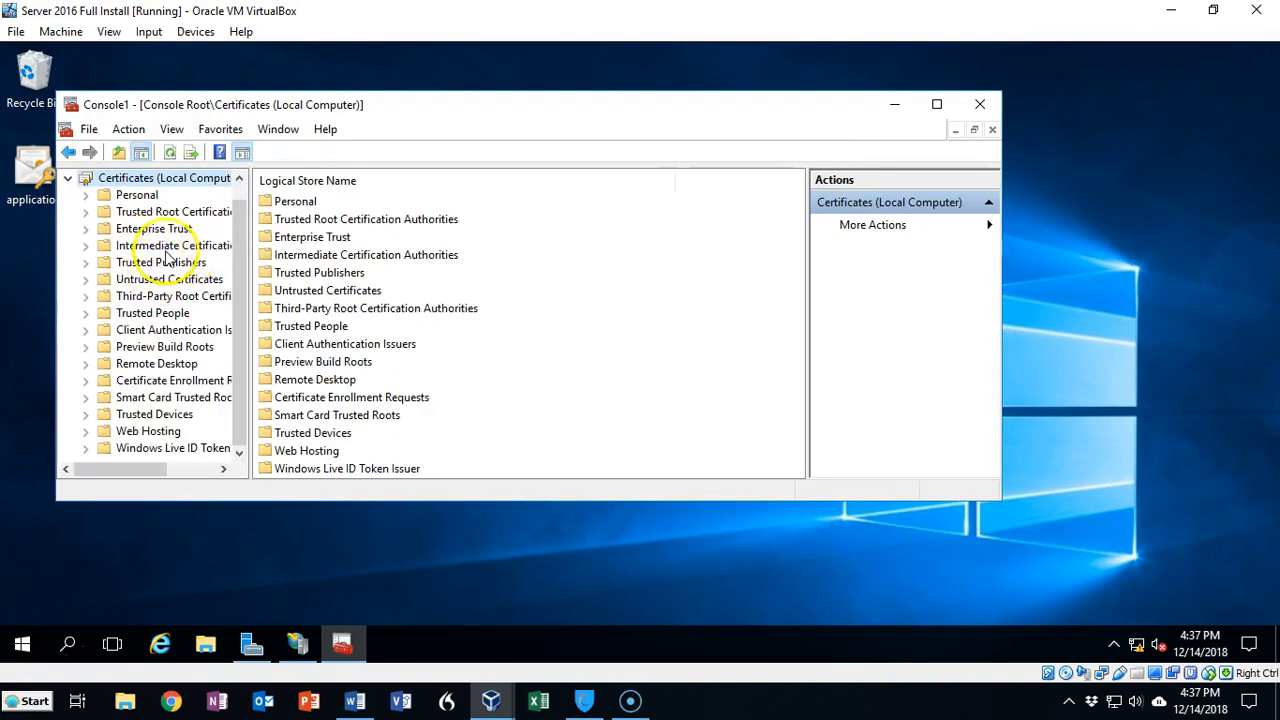
click(168, 213)
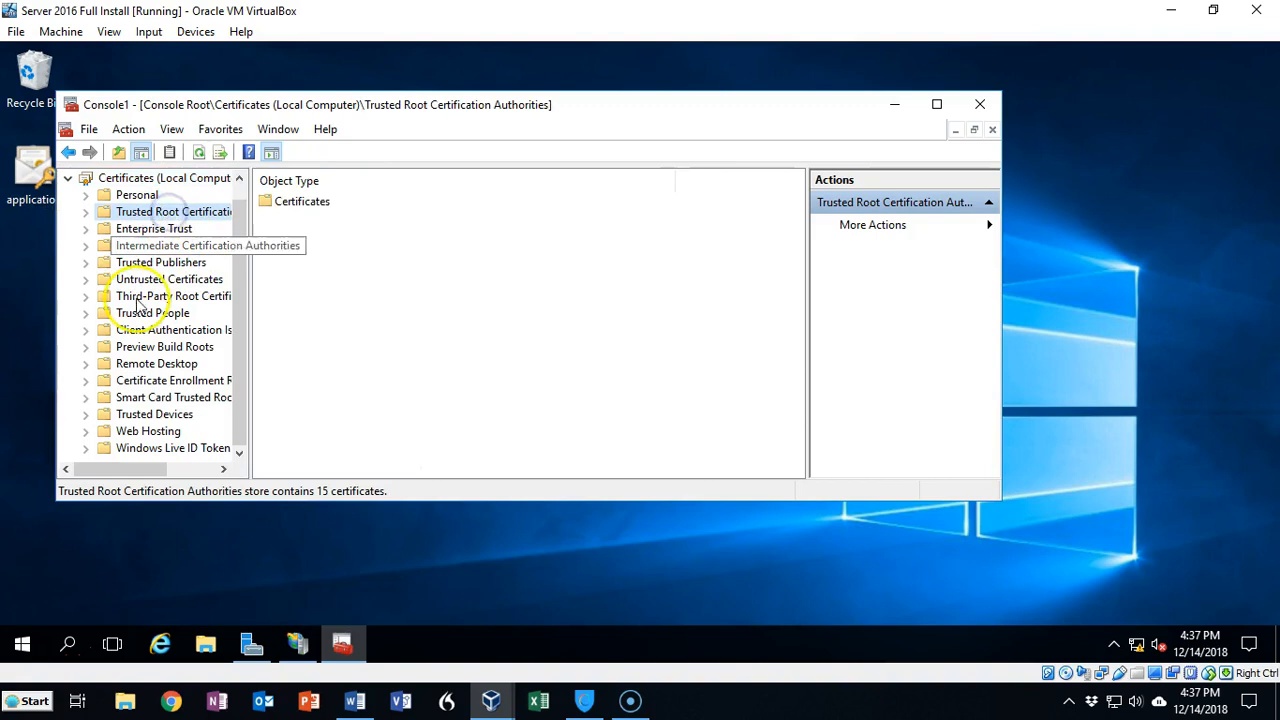
double_click(179, 215)
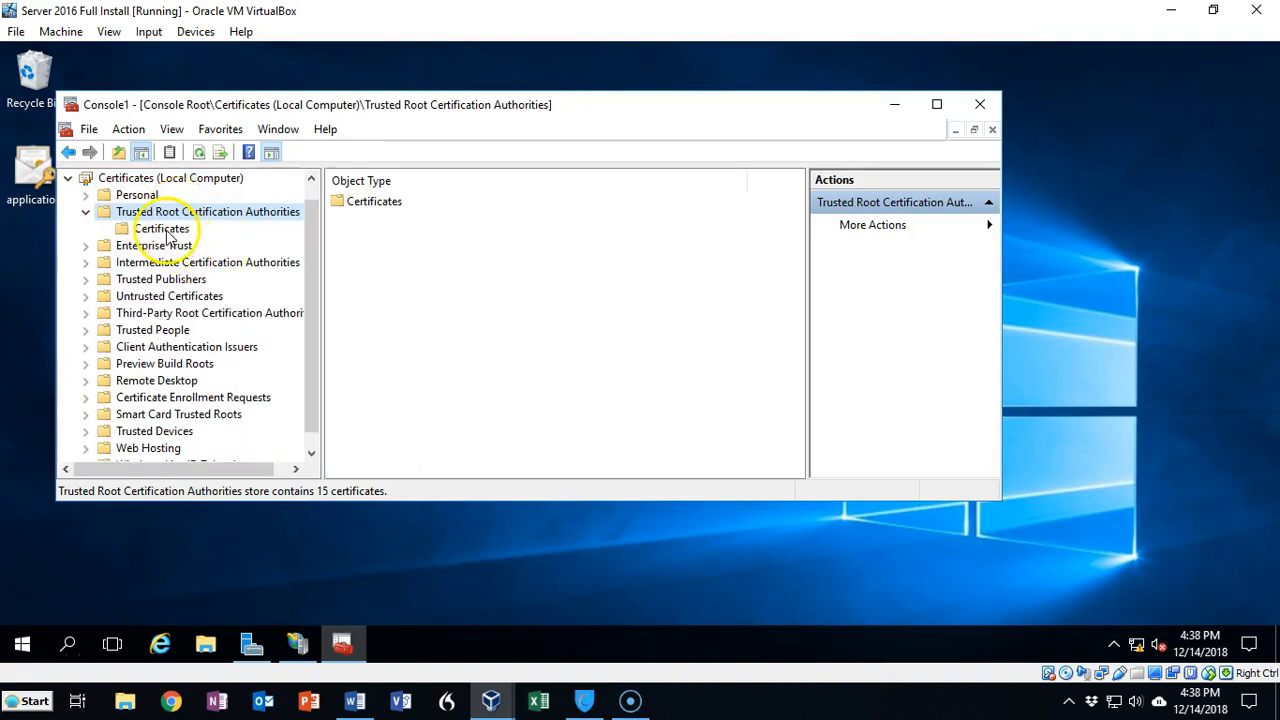
click(155, 229)
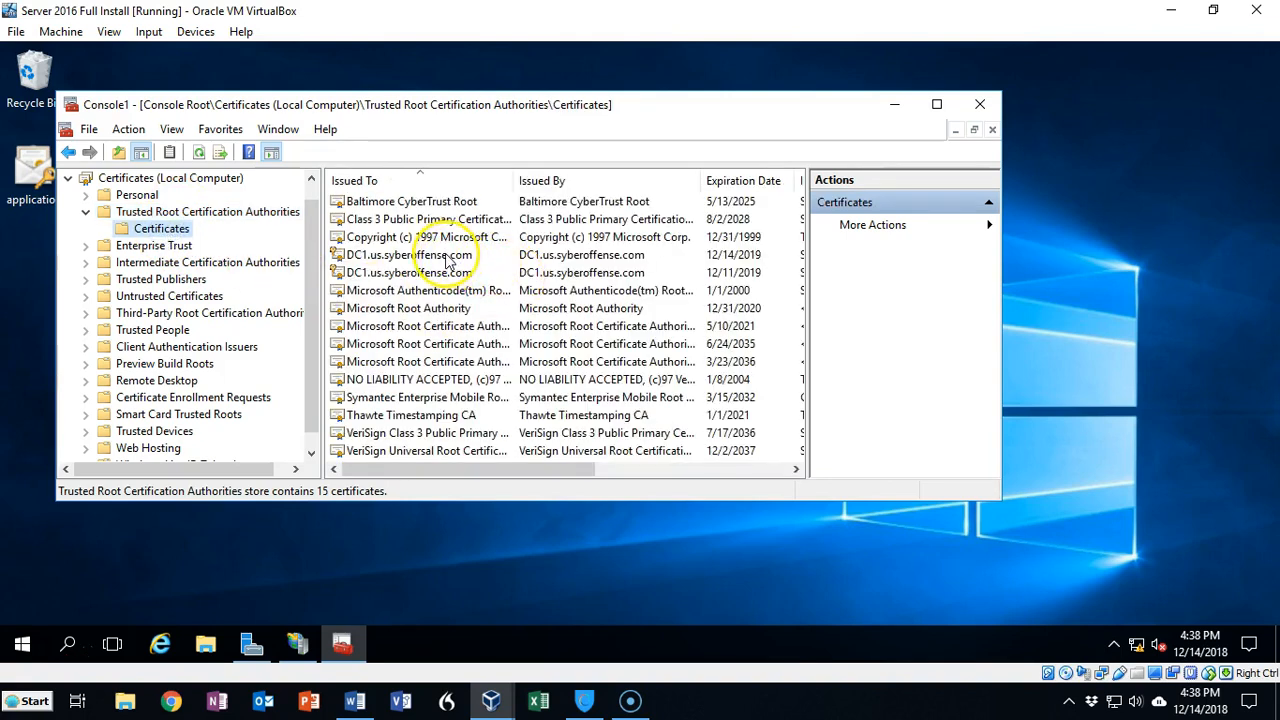
click(449, 257)
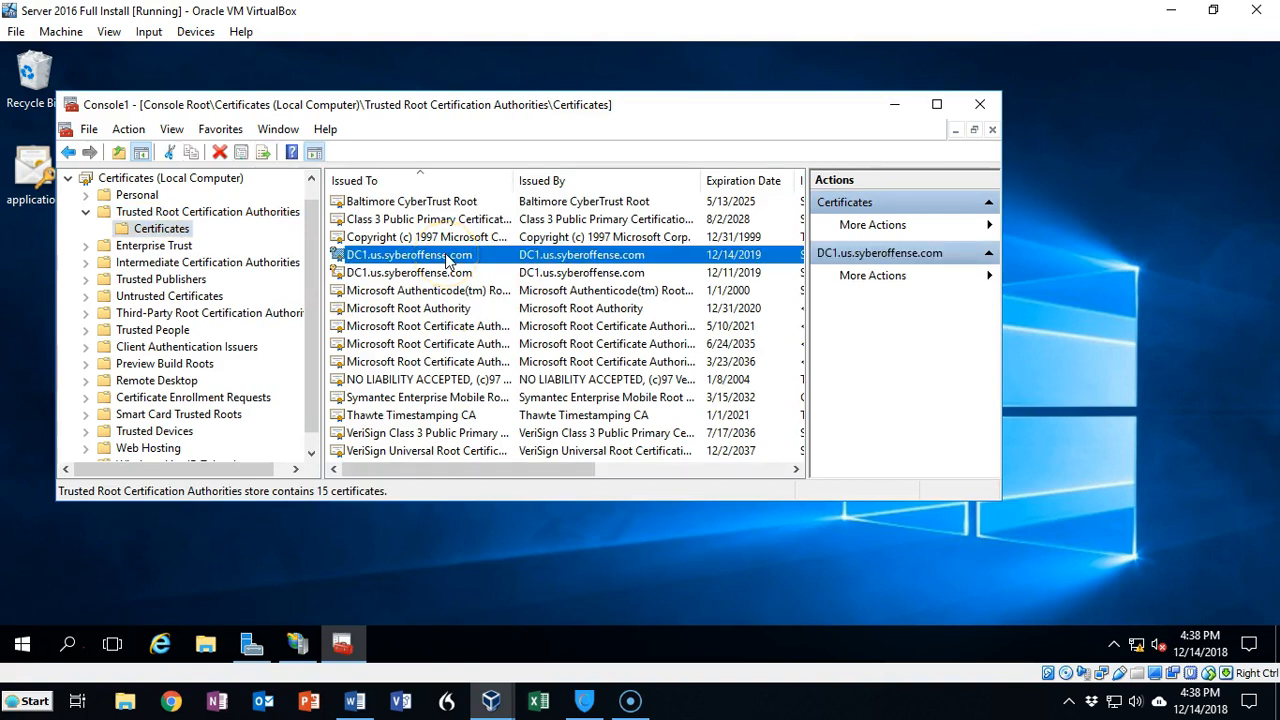
double_click(449, 257)
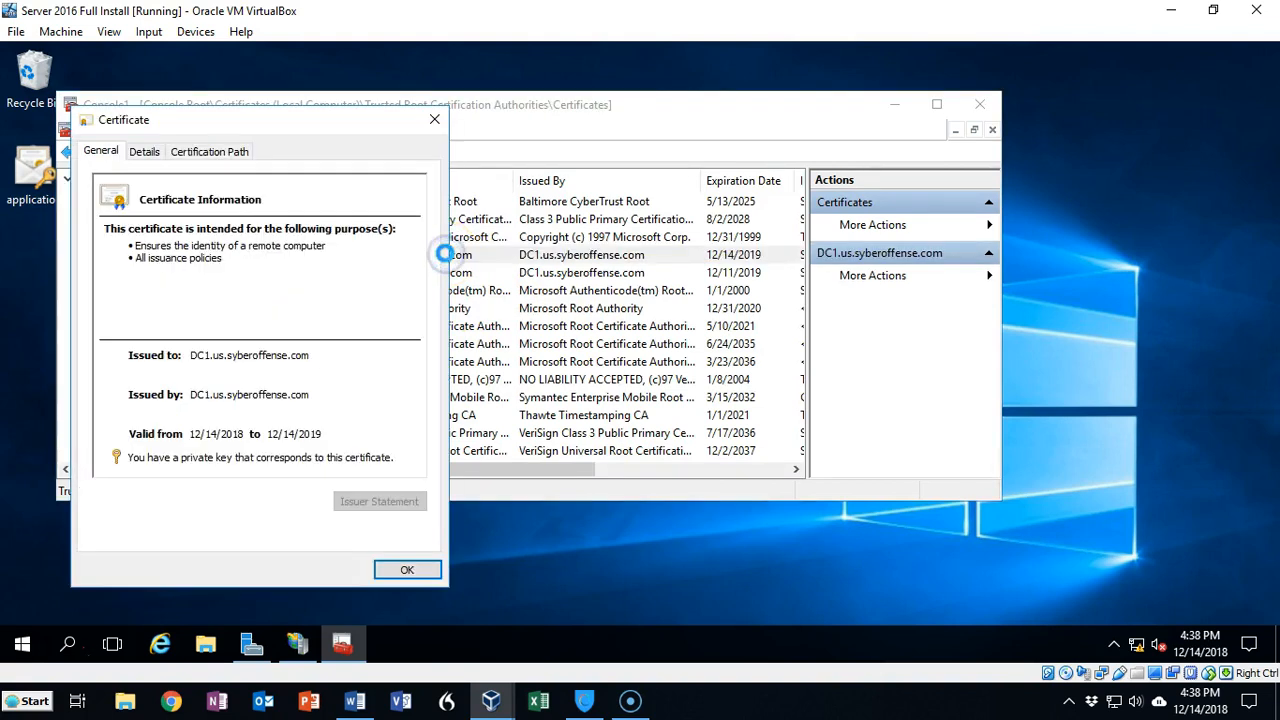
click(145, 154)
click(209, 155)
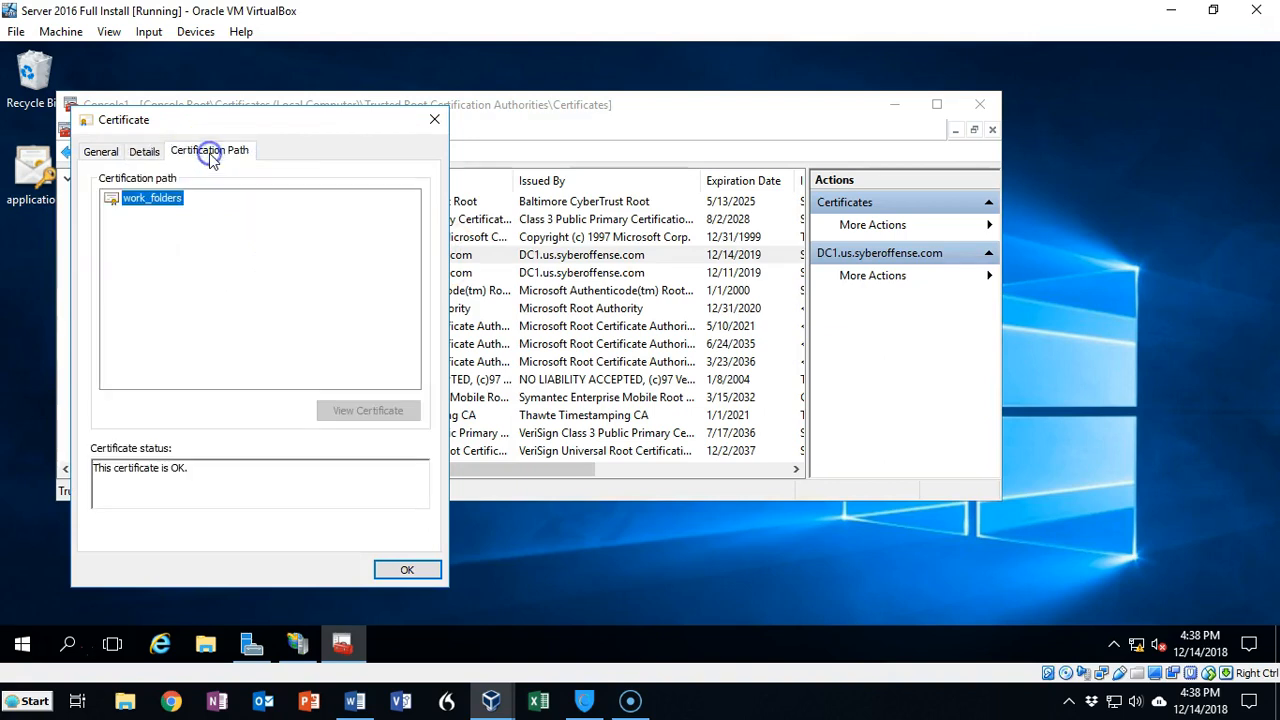
click(210, 220)
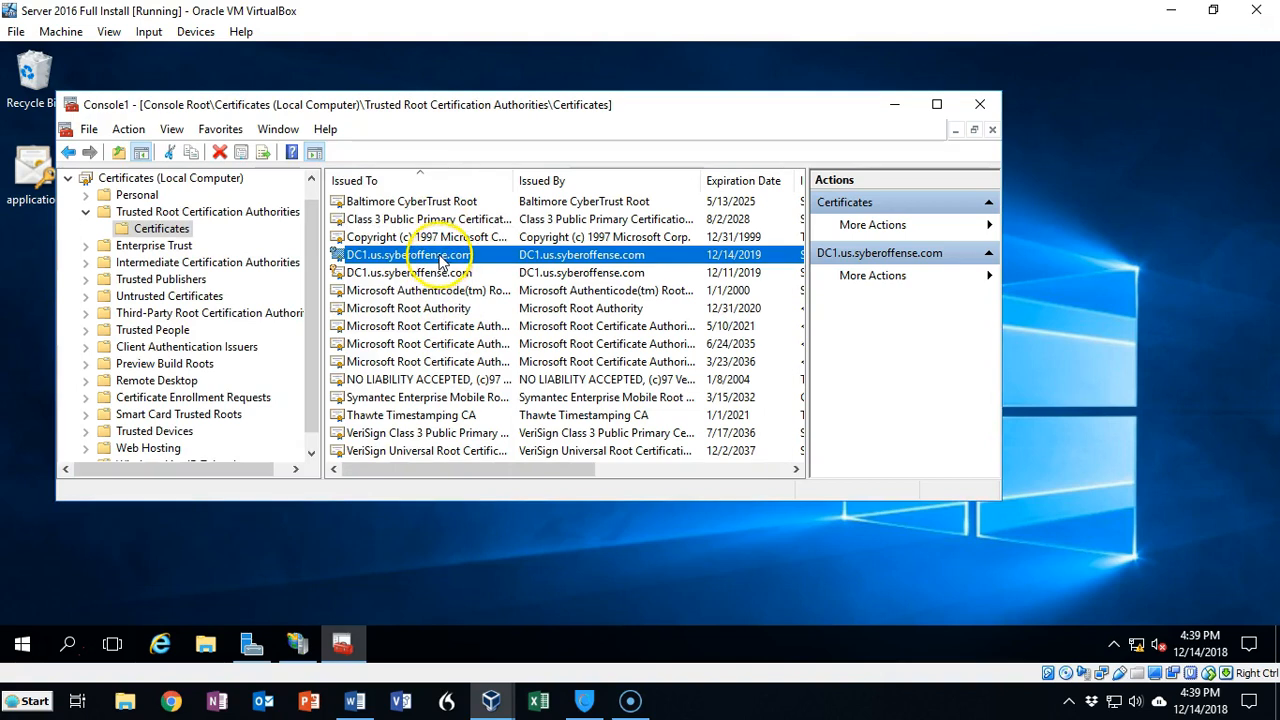
Step: Start exporting that certificate, choosing to export the private key in Personal Information Exchange (.PFX) format
right_click(443, 258)
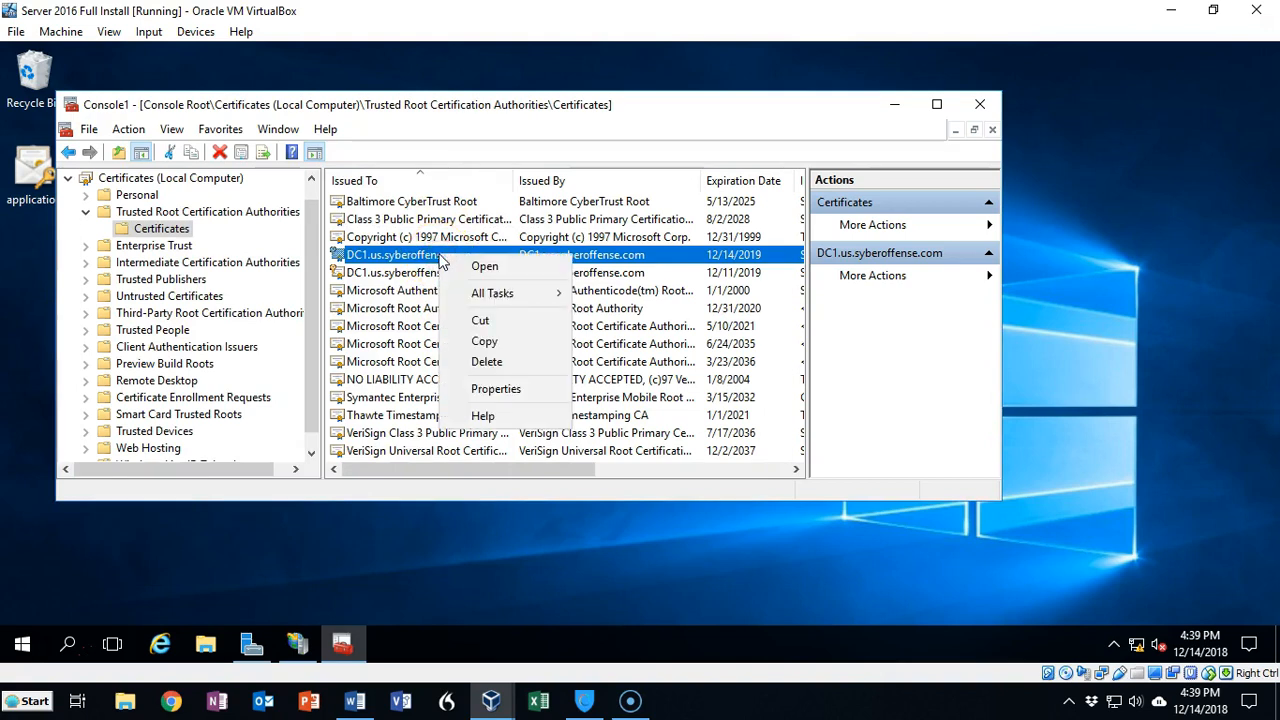
mouse_move(497, 297)
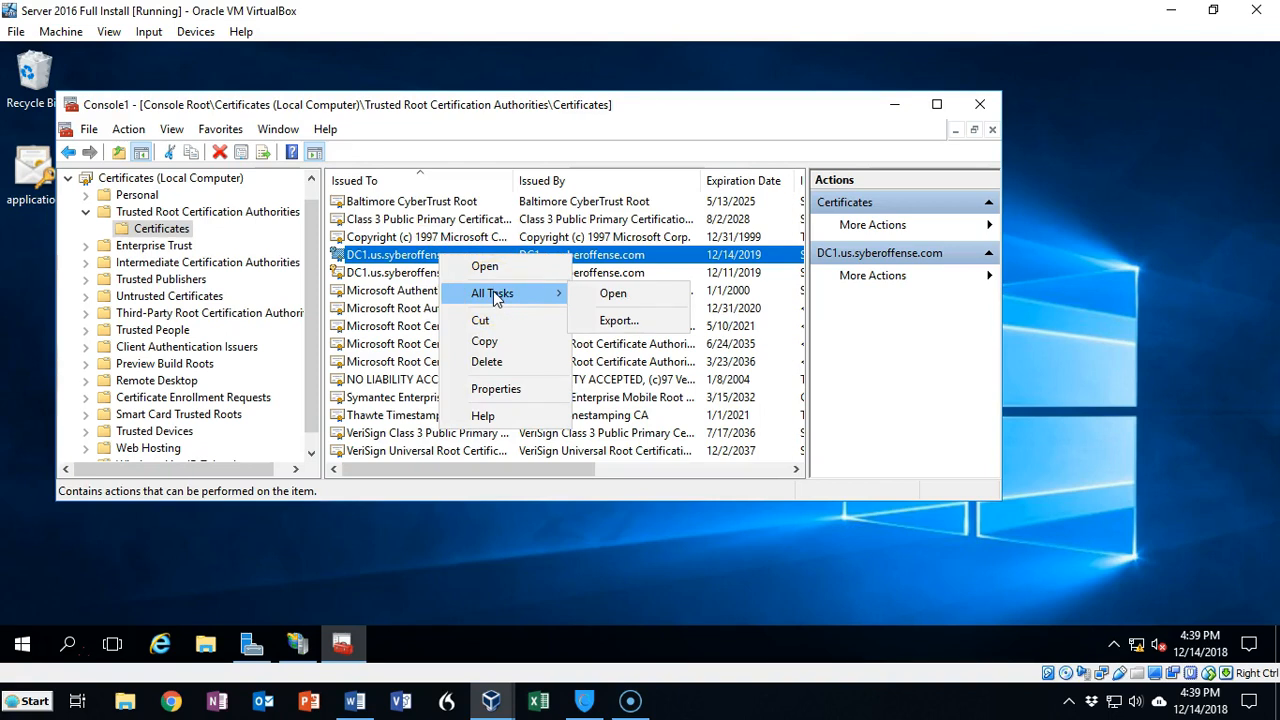
click(617, 320)
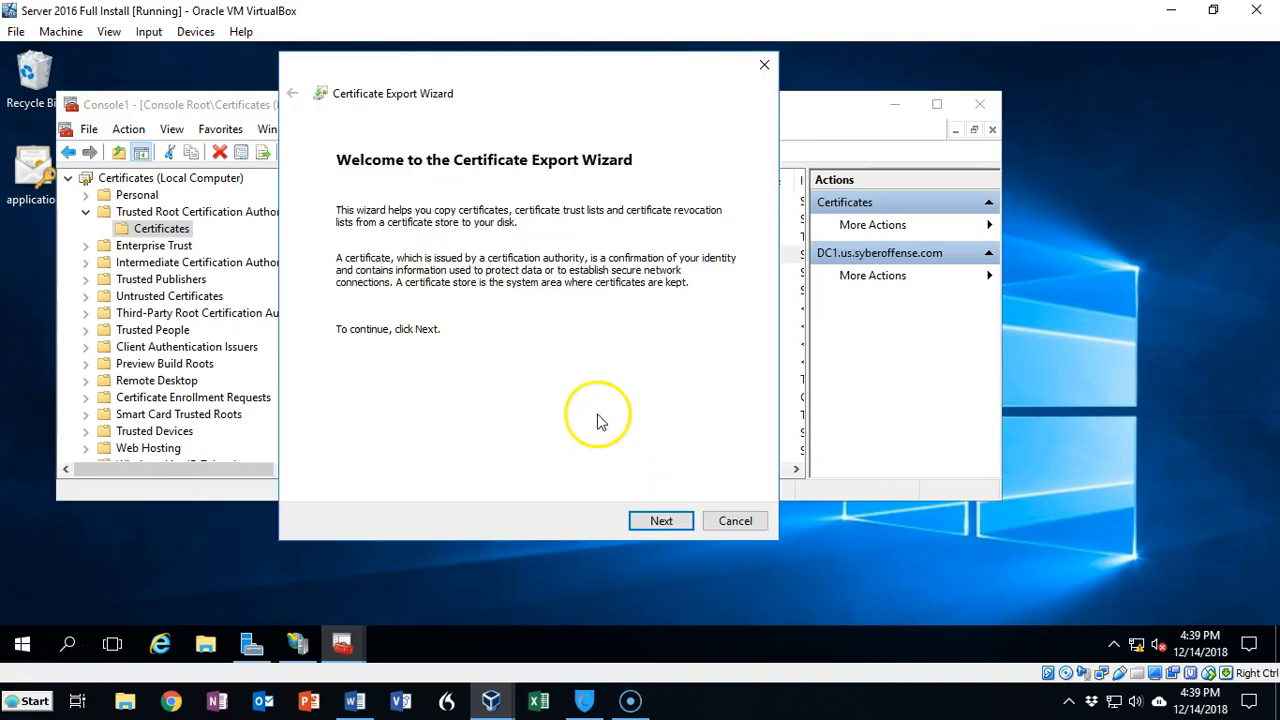
click(662, 522)
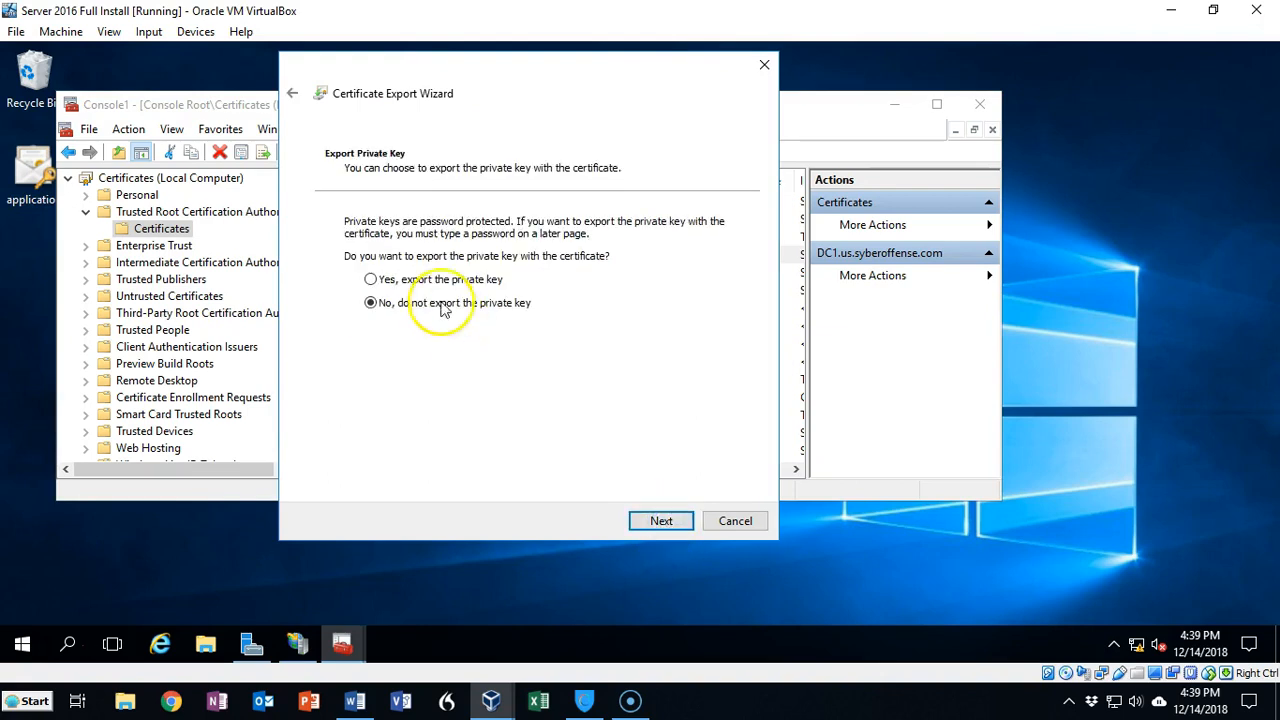
click(425, 280)
click(661, 520)
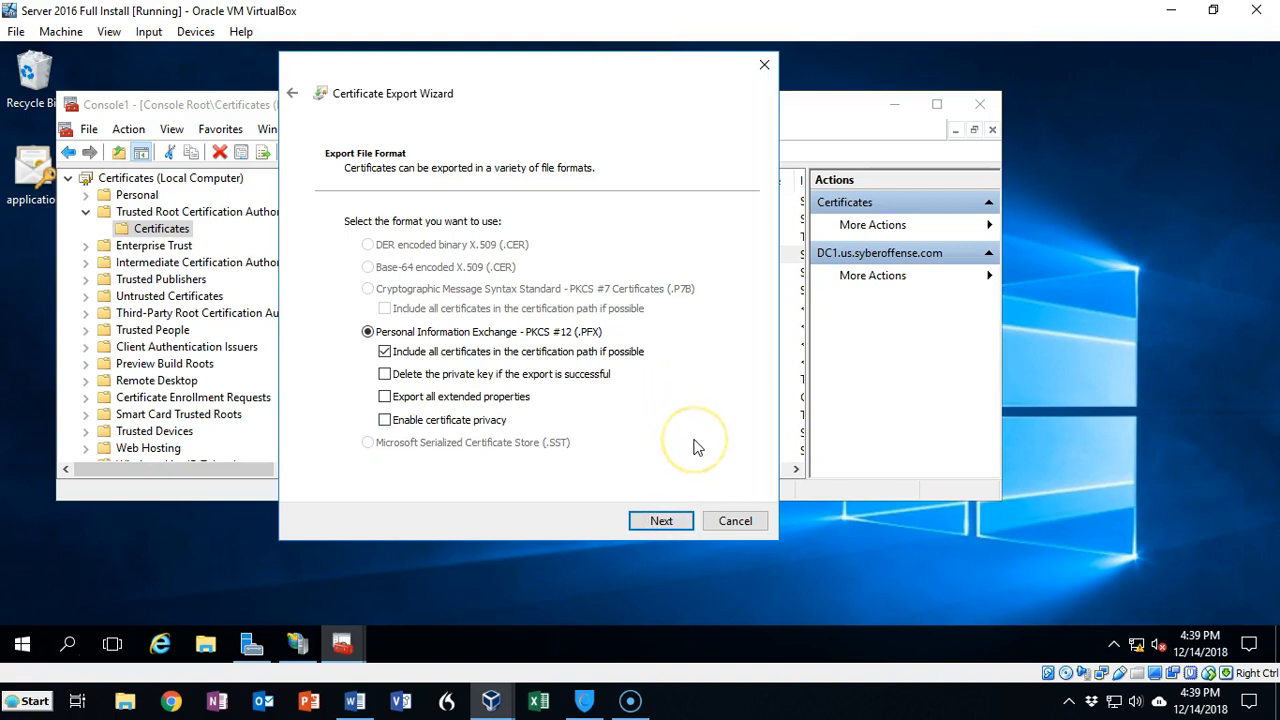
click(654, 520)
Step: Protect the exported private key with a password, entering and confirming it
click(351, 368)
click(372, 385)
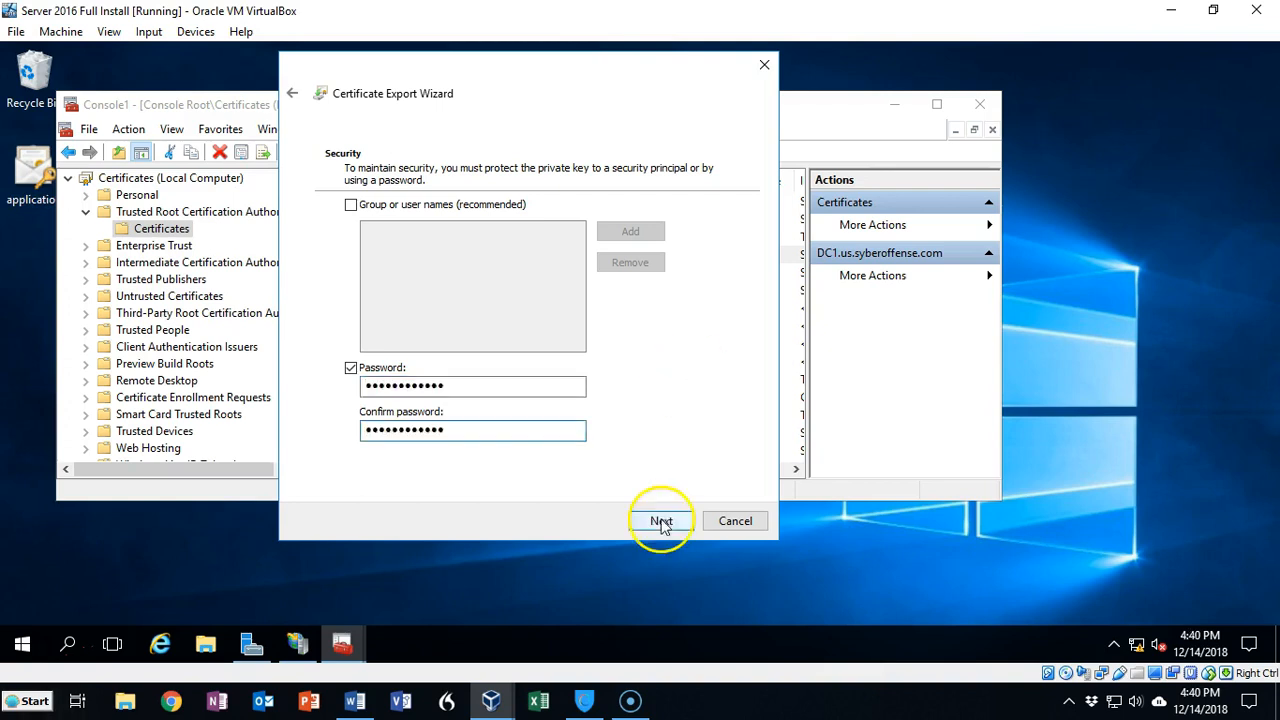
click(660, 521)
Step: Save the export file as work_folders in the \\dc1\NETLOGON share
click(694, 243)
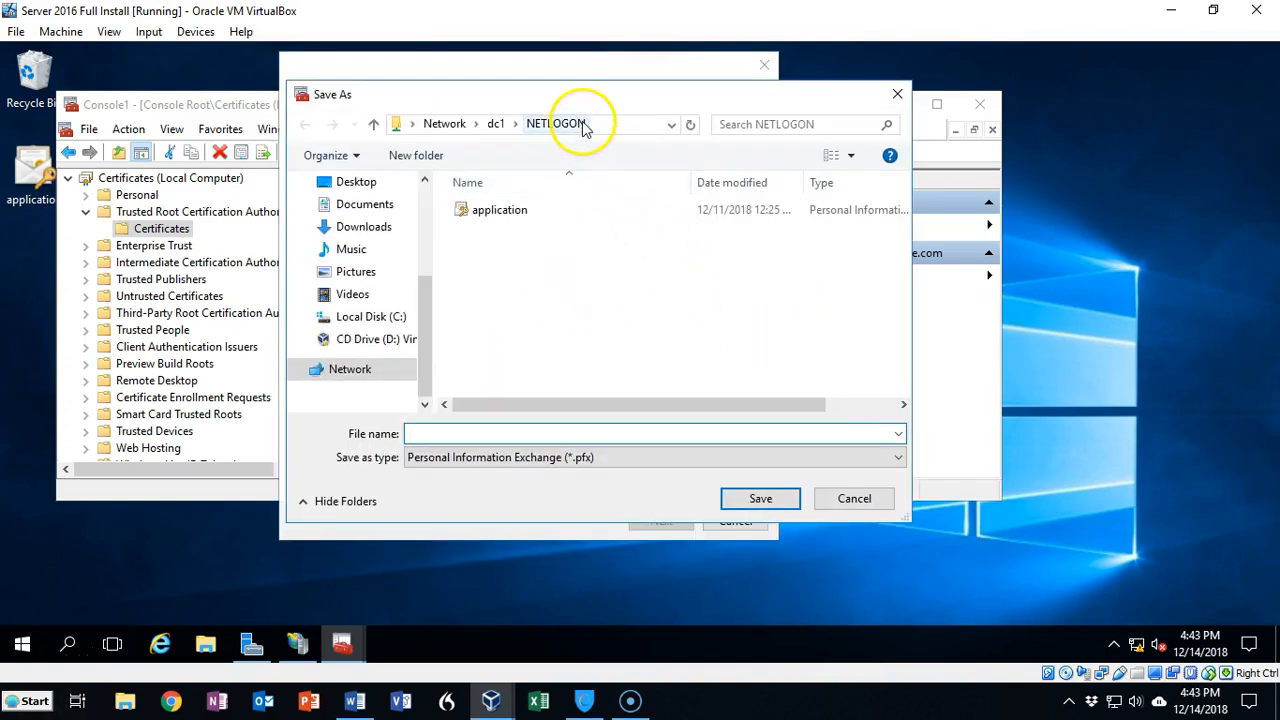
click(590, 123)
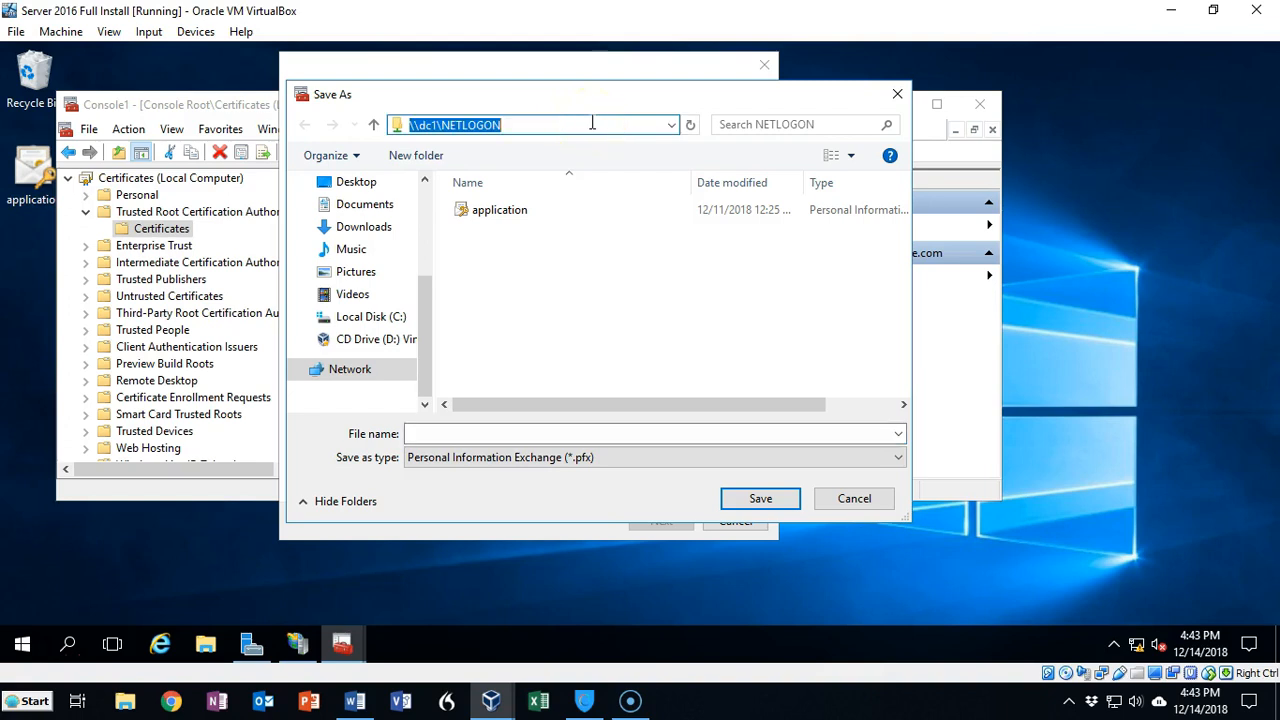
text(\)
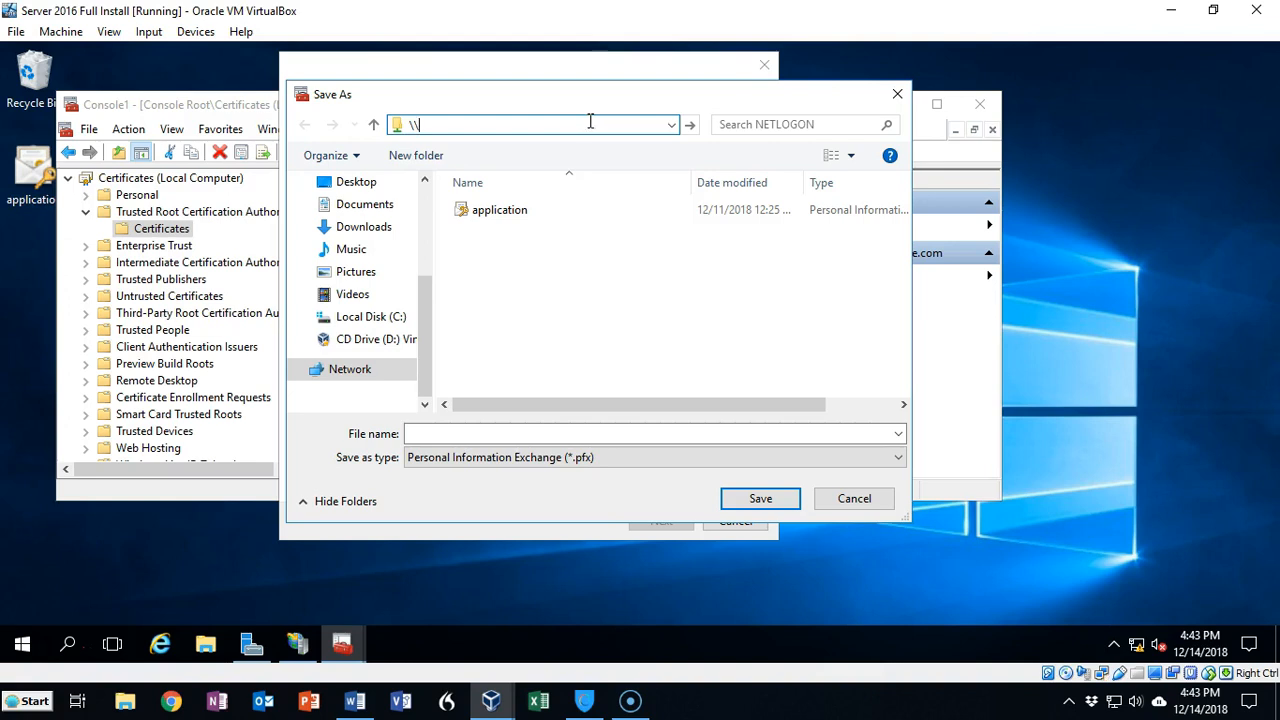
key(Escape)
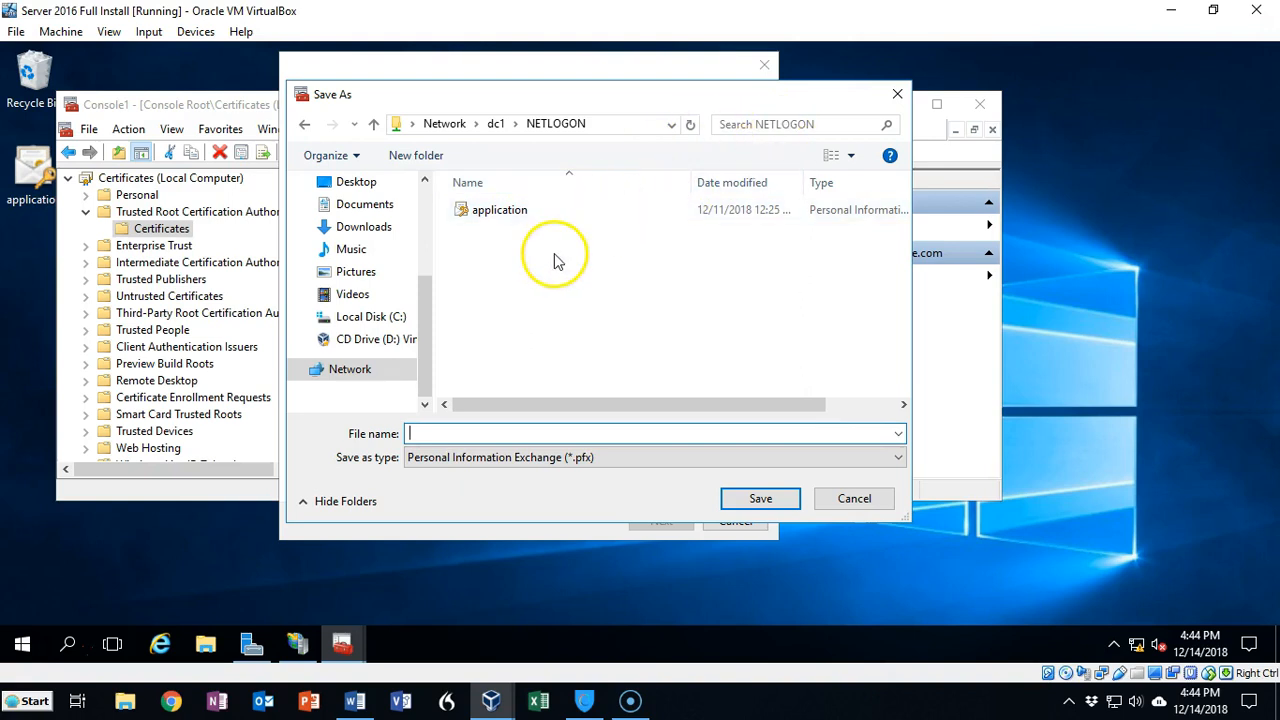
click(304, 124)
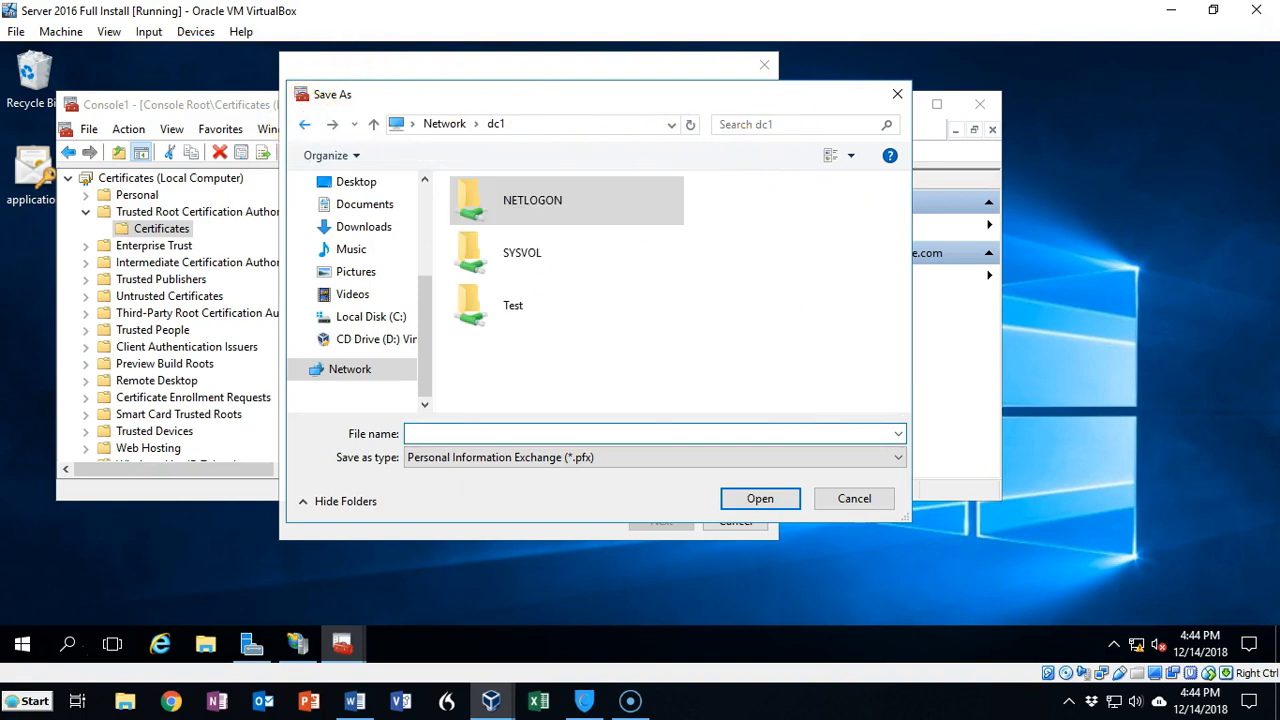
double_click(532, 201)
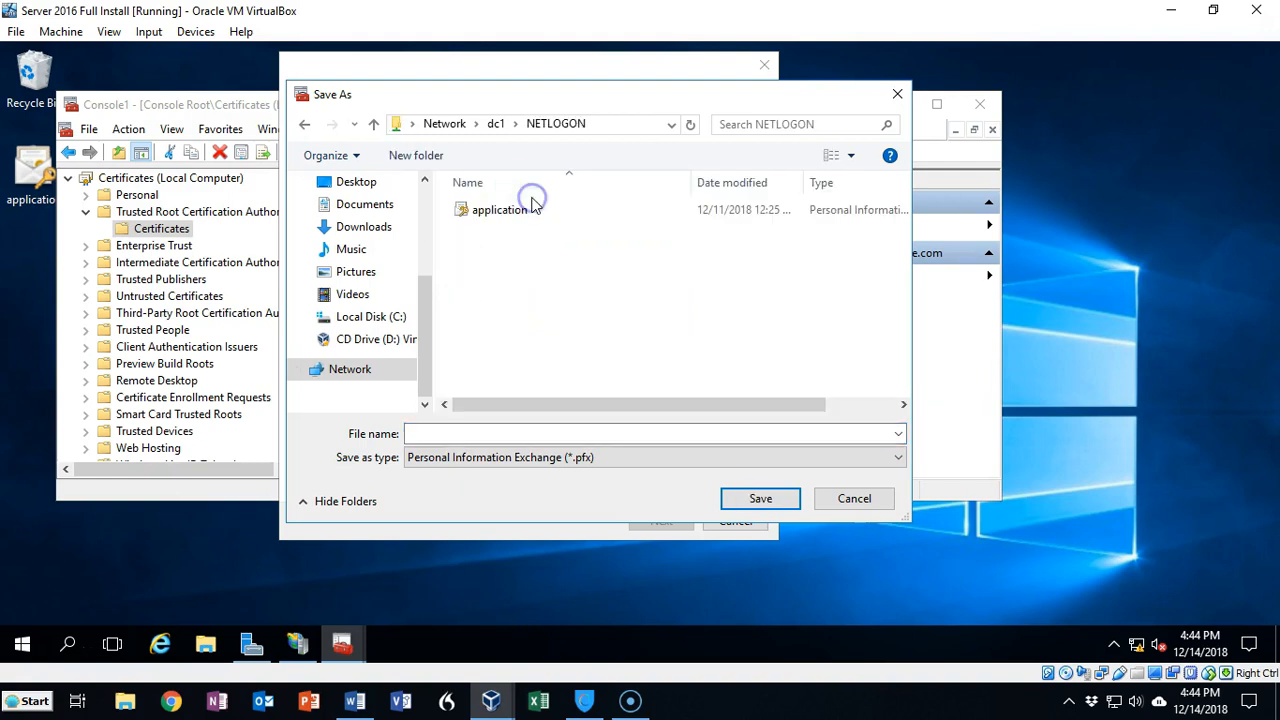
click(414, 432)
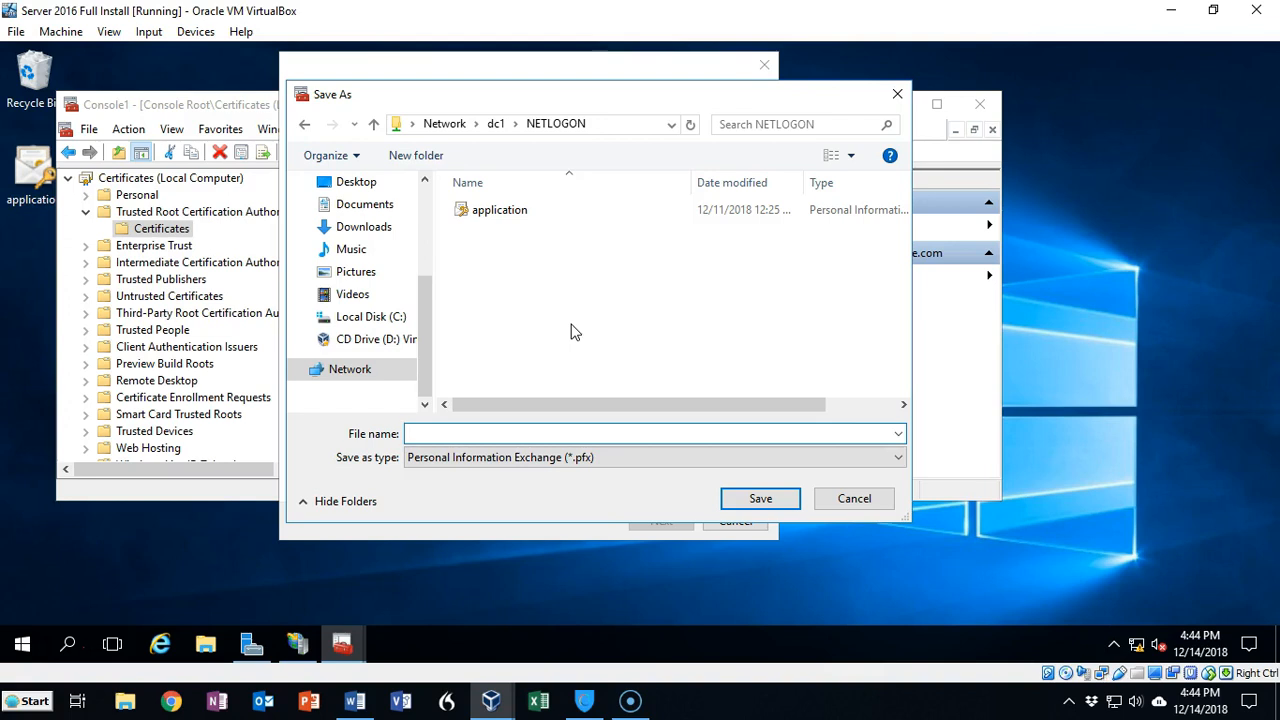
text(work_folders)
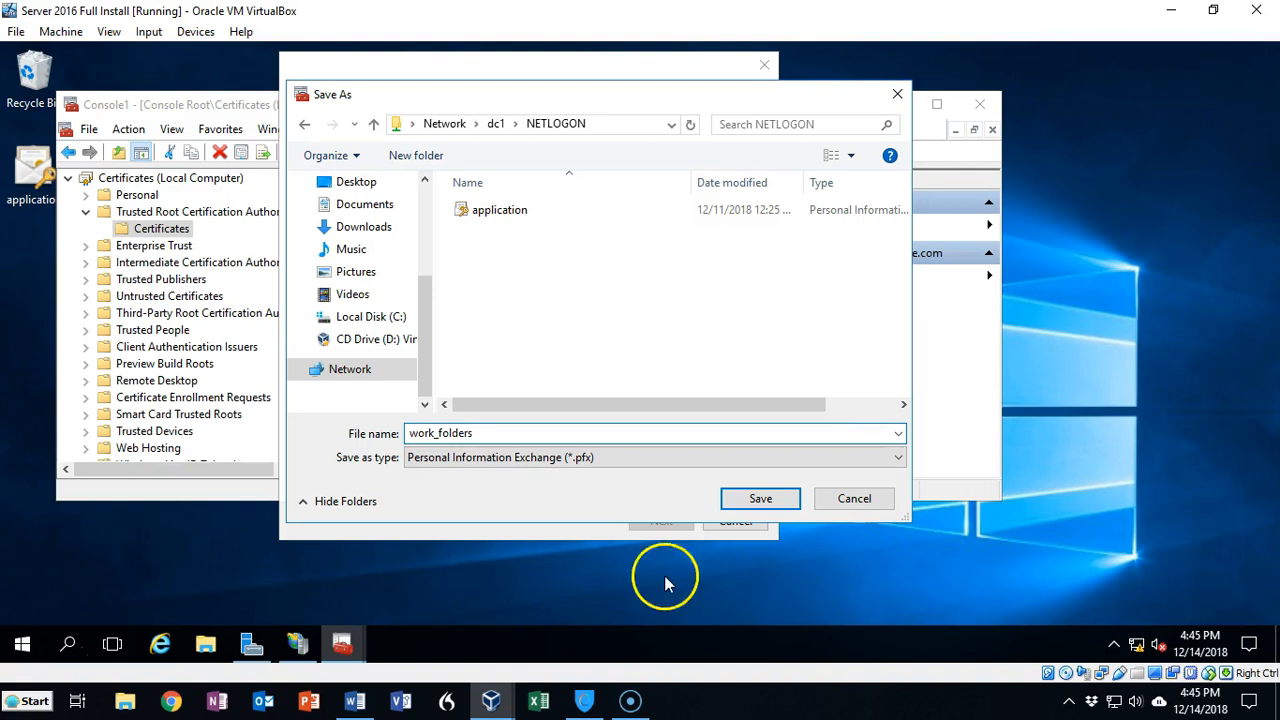
click(757, 500)
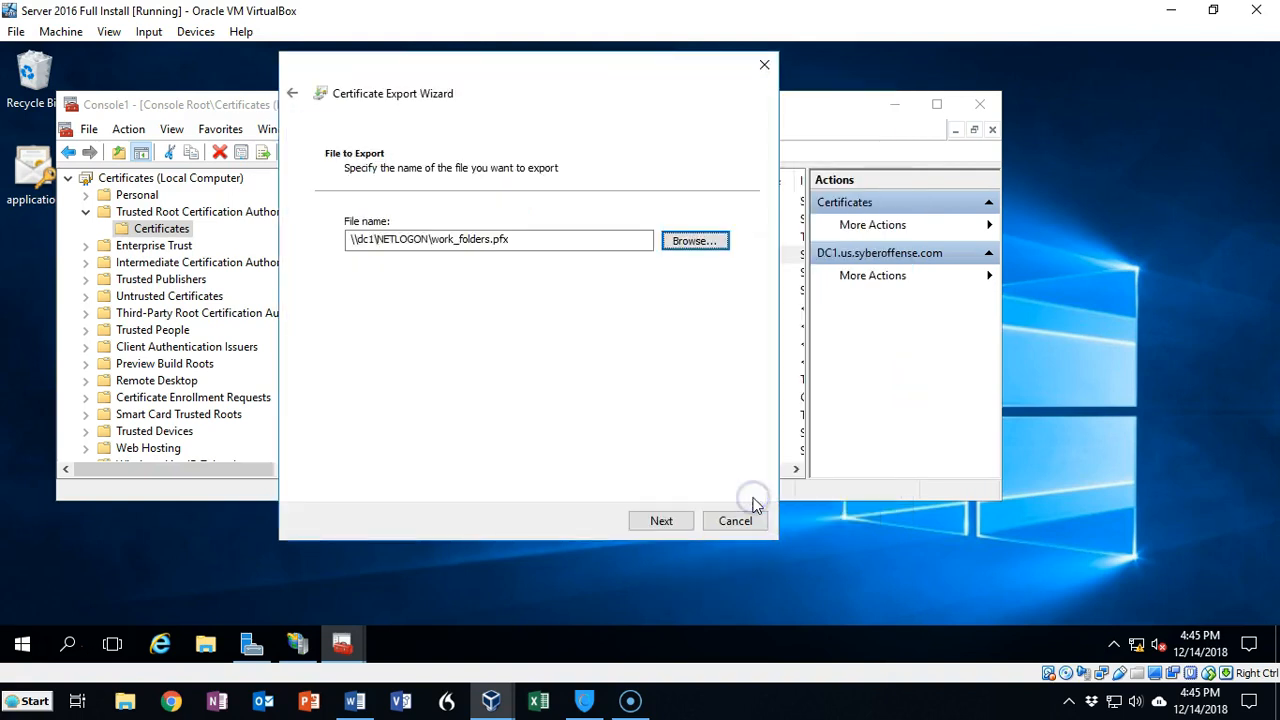
Step: Finish the certificate export wizard, acknowledge its completion, and minimize the certificates console
click(661, 522)
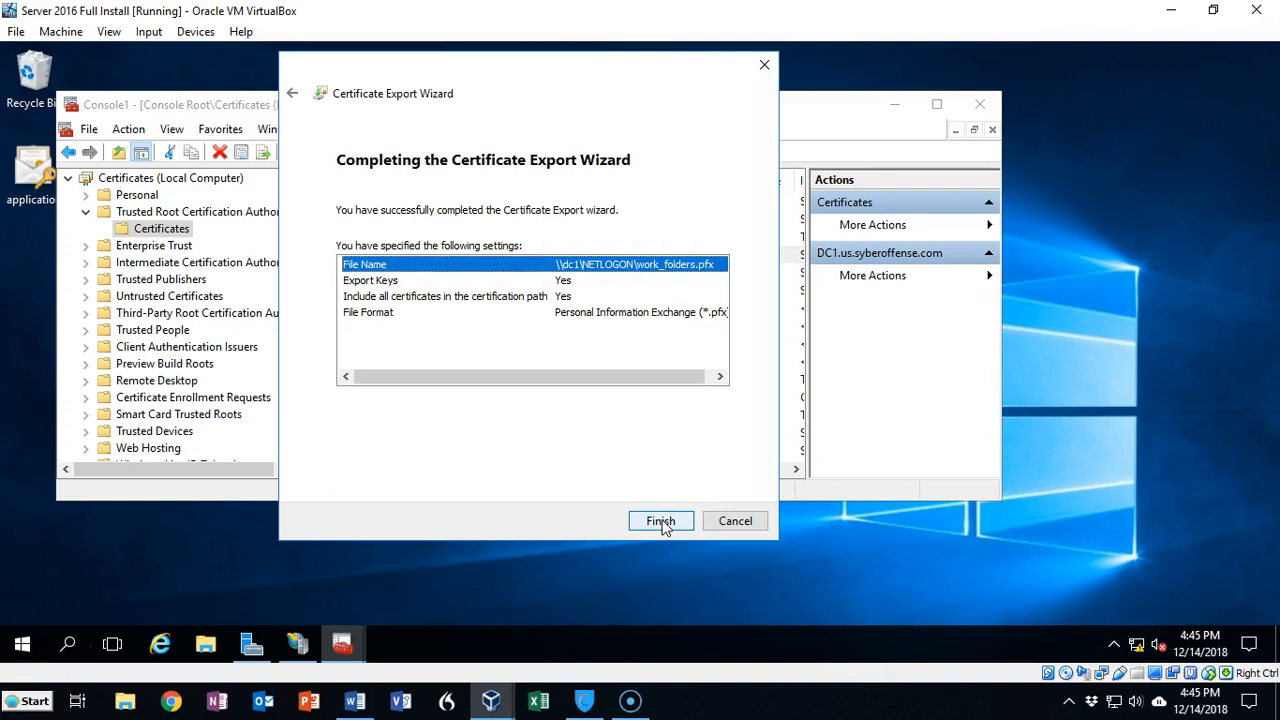
click(661, 524)
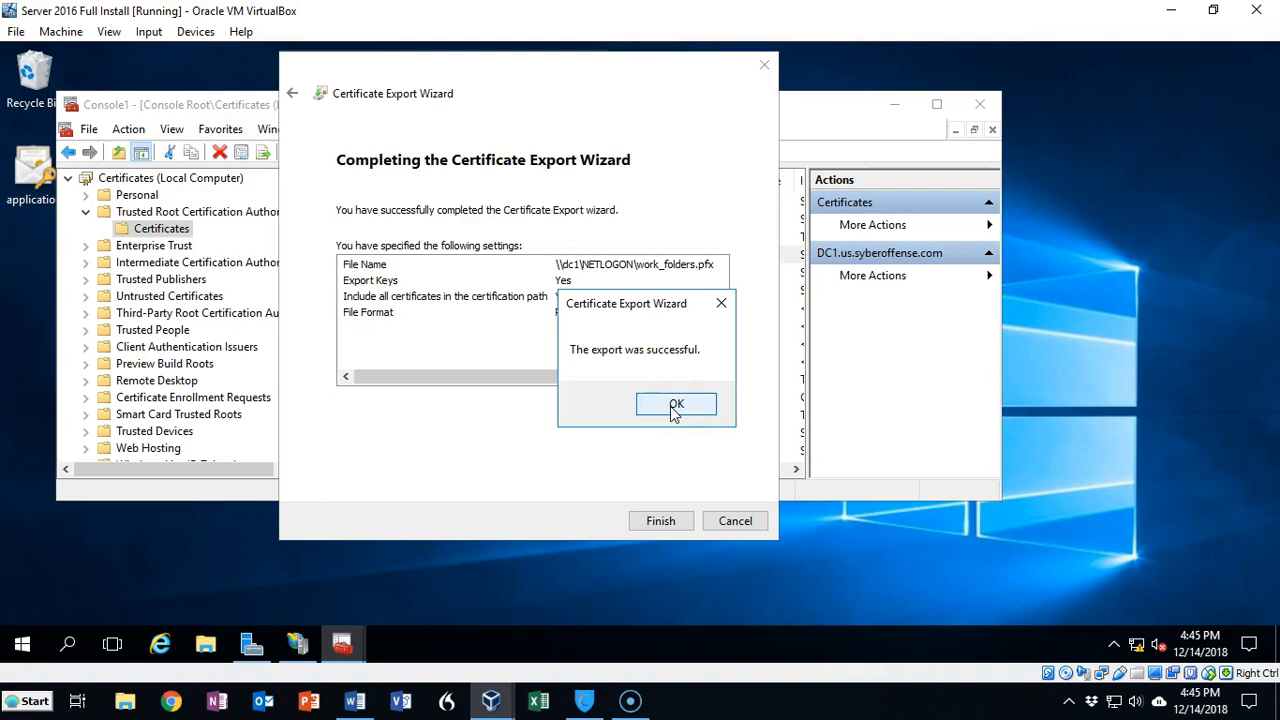
drag(671, 407, 666, 466)
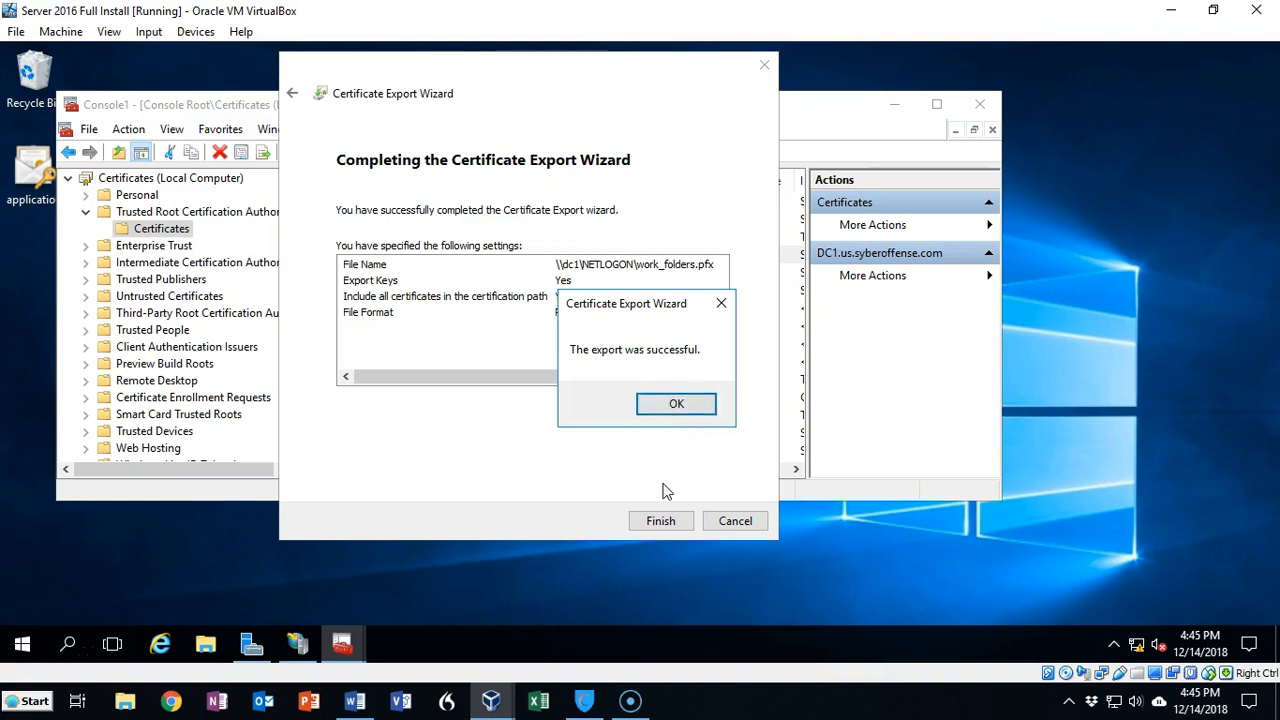
click(675, 405)
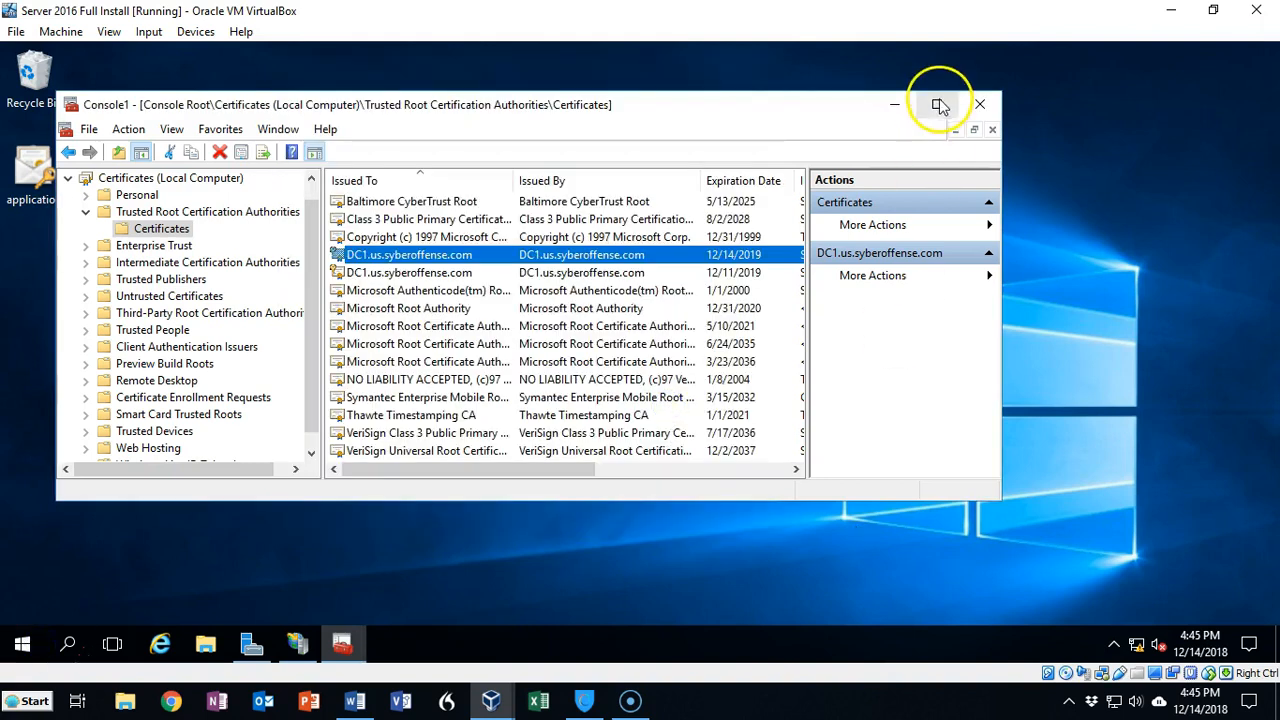
click(896, 101)
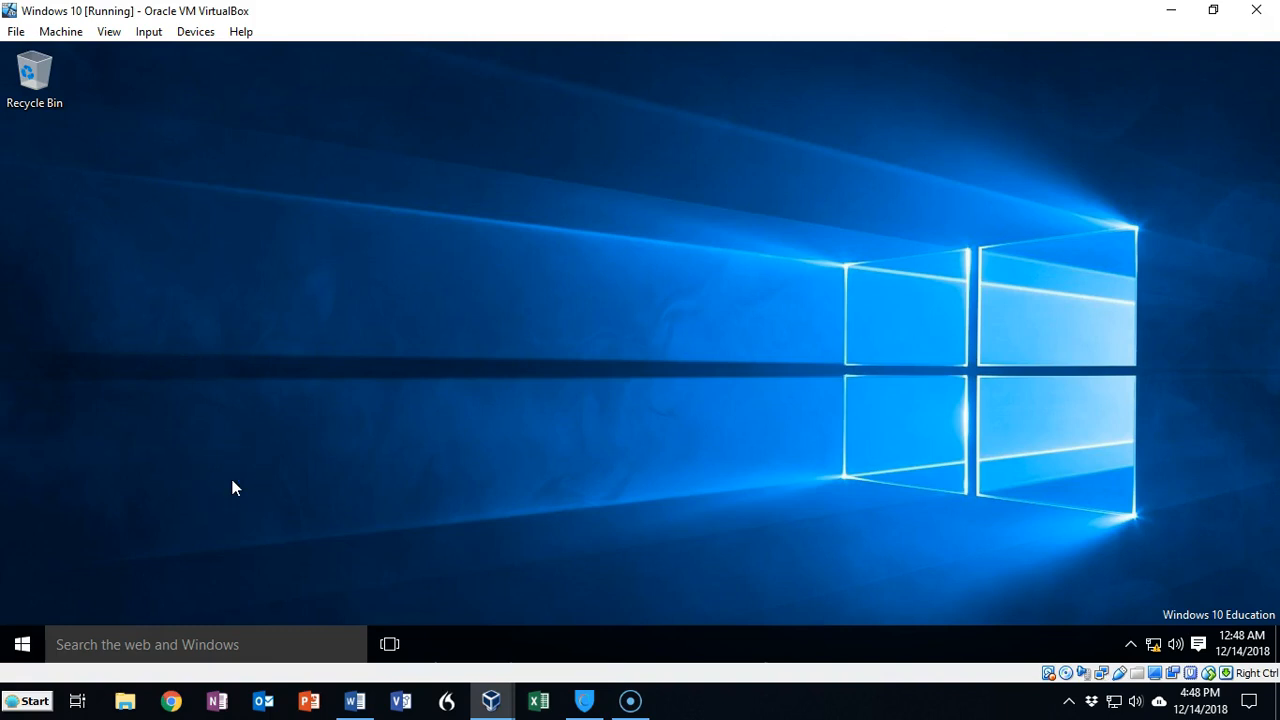
click(22, 644)
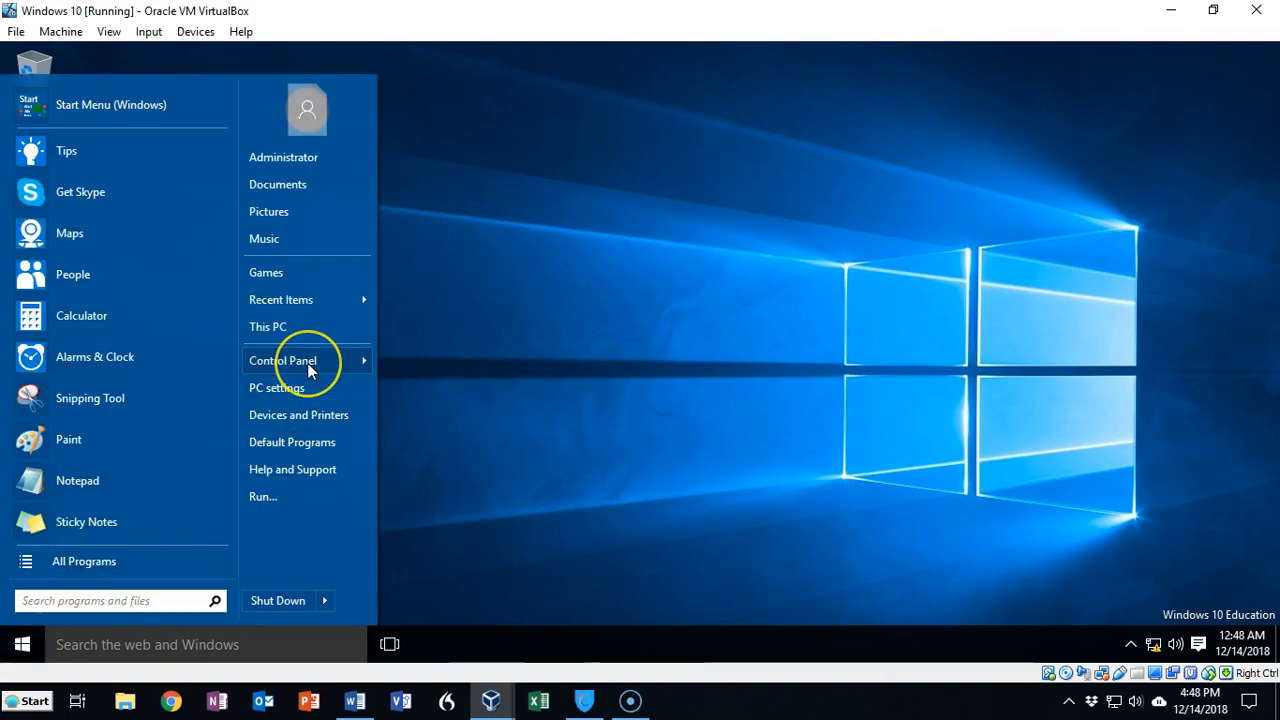
click(310, 361)
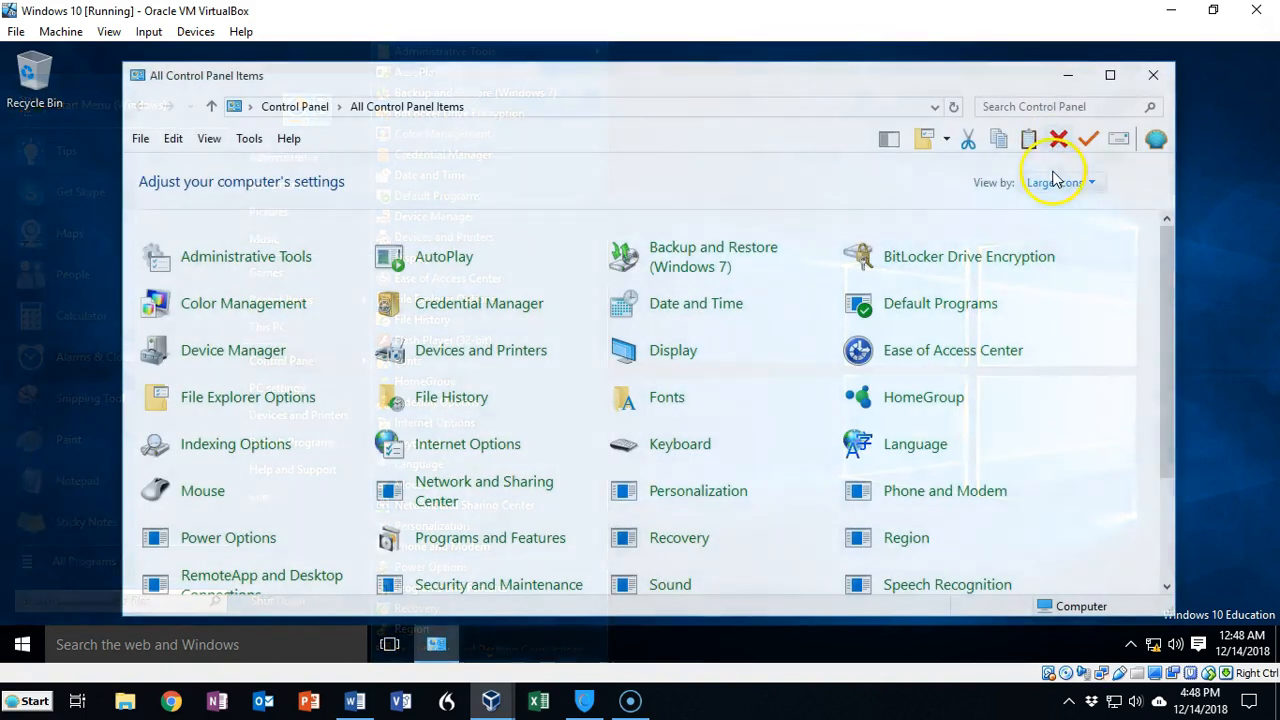
scroll(1045, 438, down, 3)
scroll(1060, 432, down, 1)
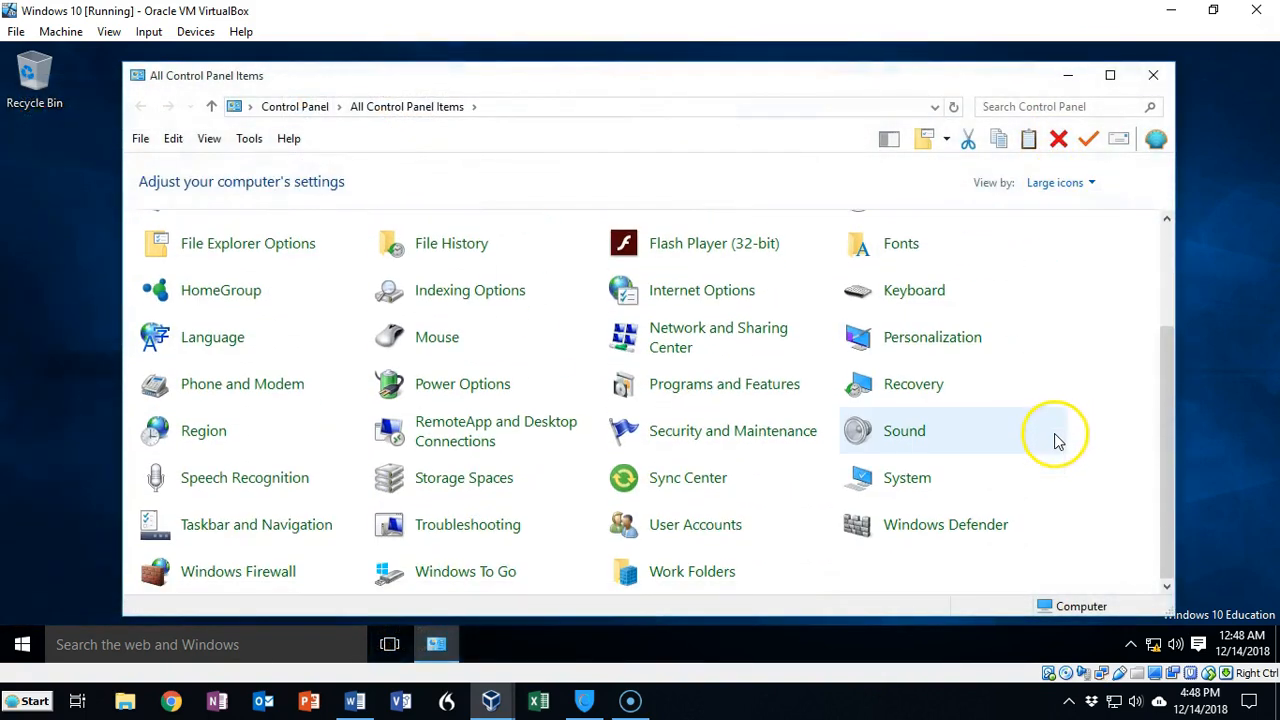
click(710, 578)
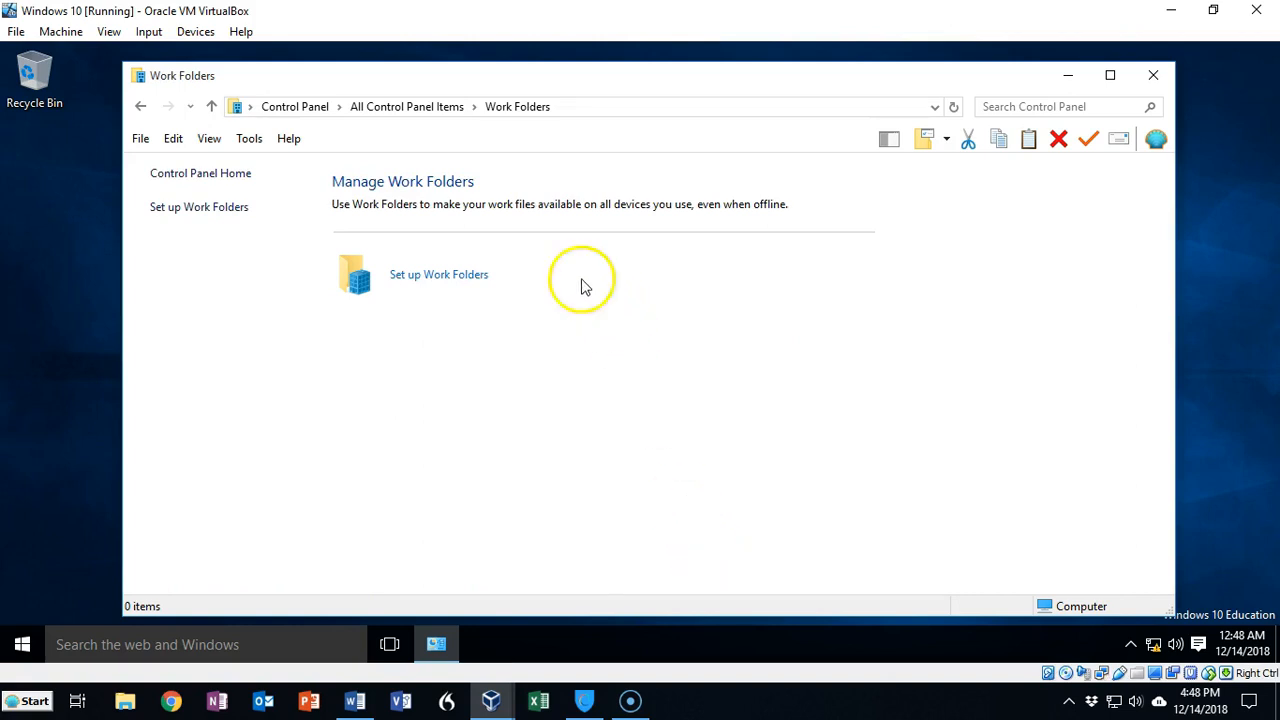
click(445, 277)
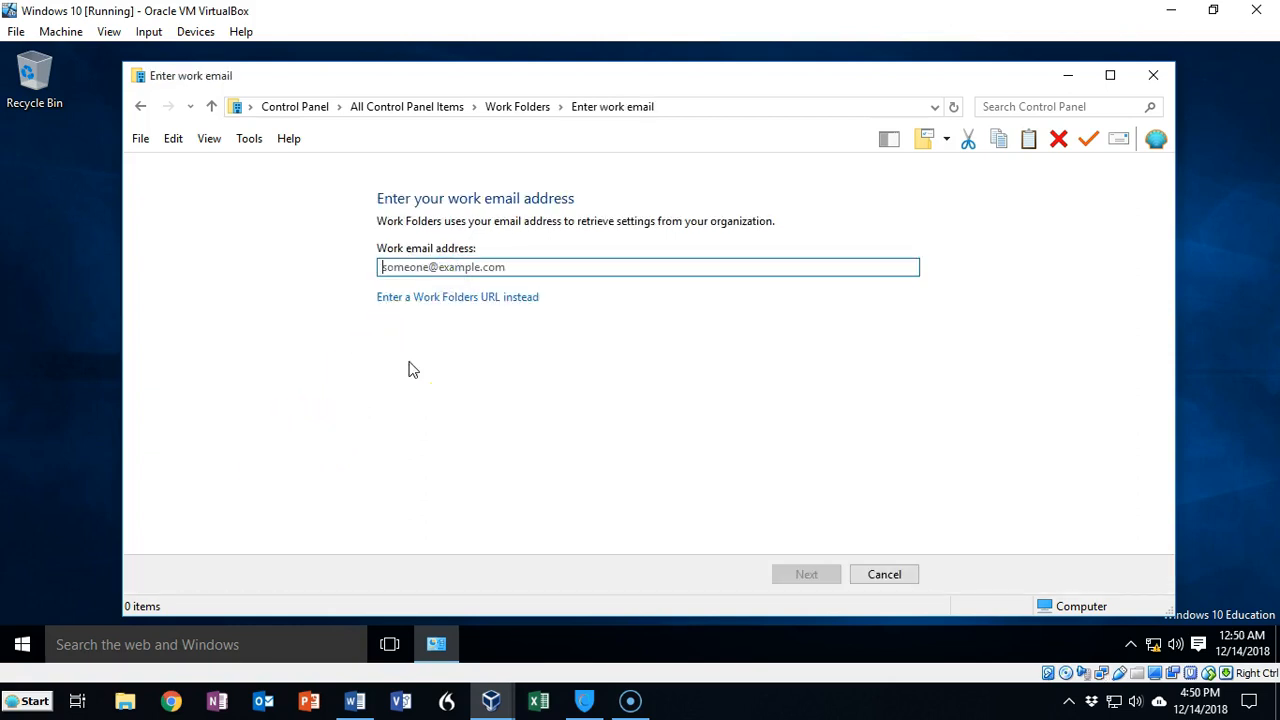
click(445, 301)
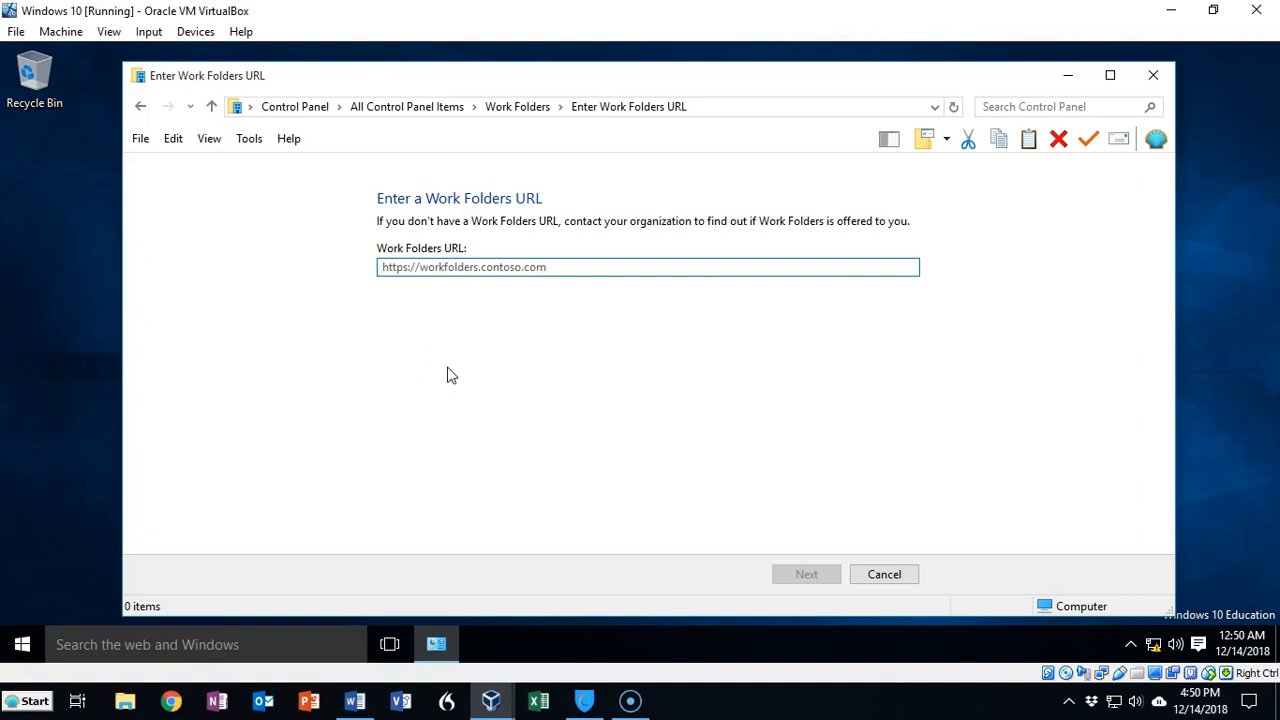
text(https://dc1.us.syberoffense.com)
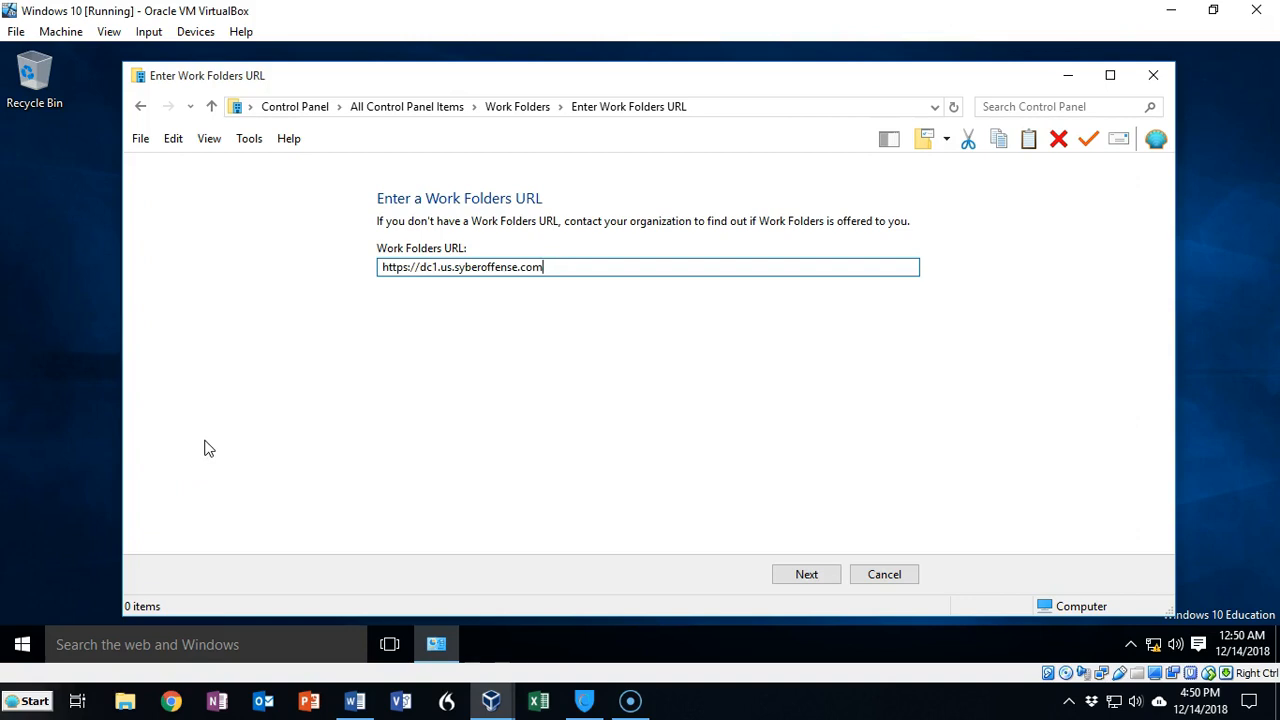
click(805, 576)
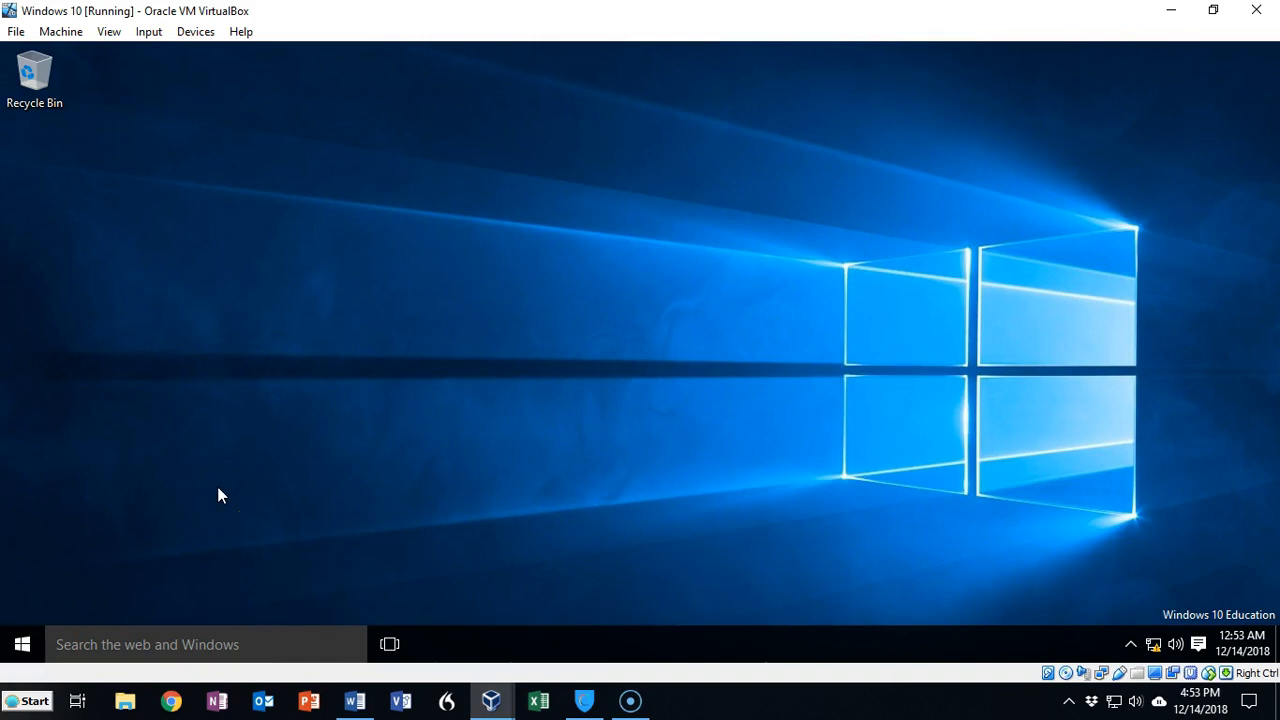
Step: Open the \\dc1 server's NETLOGON share from the Run dialog
key(super)
key(super+r)
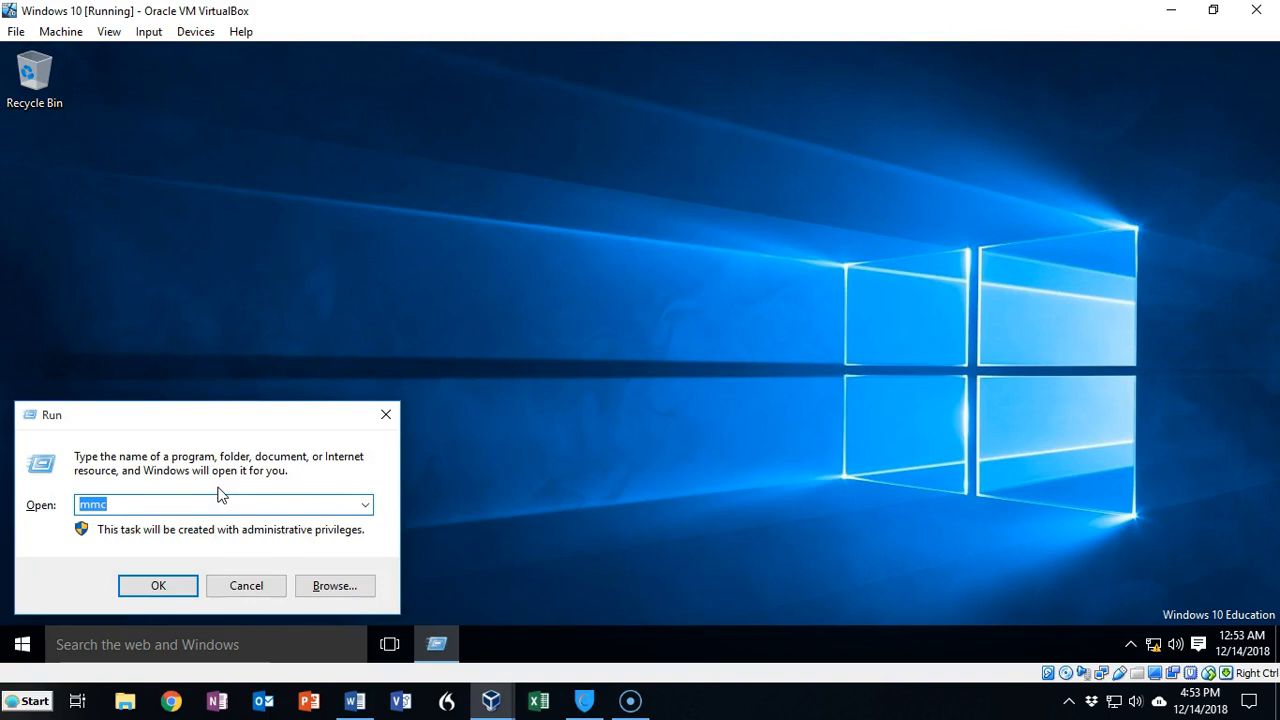
text(\\)
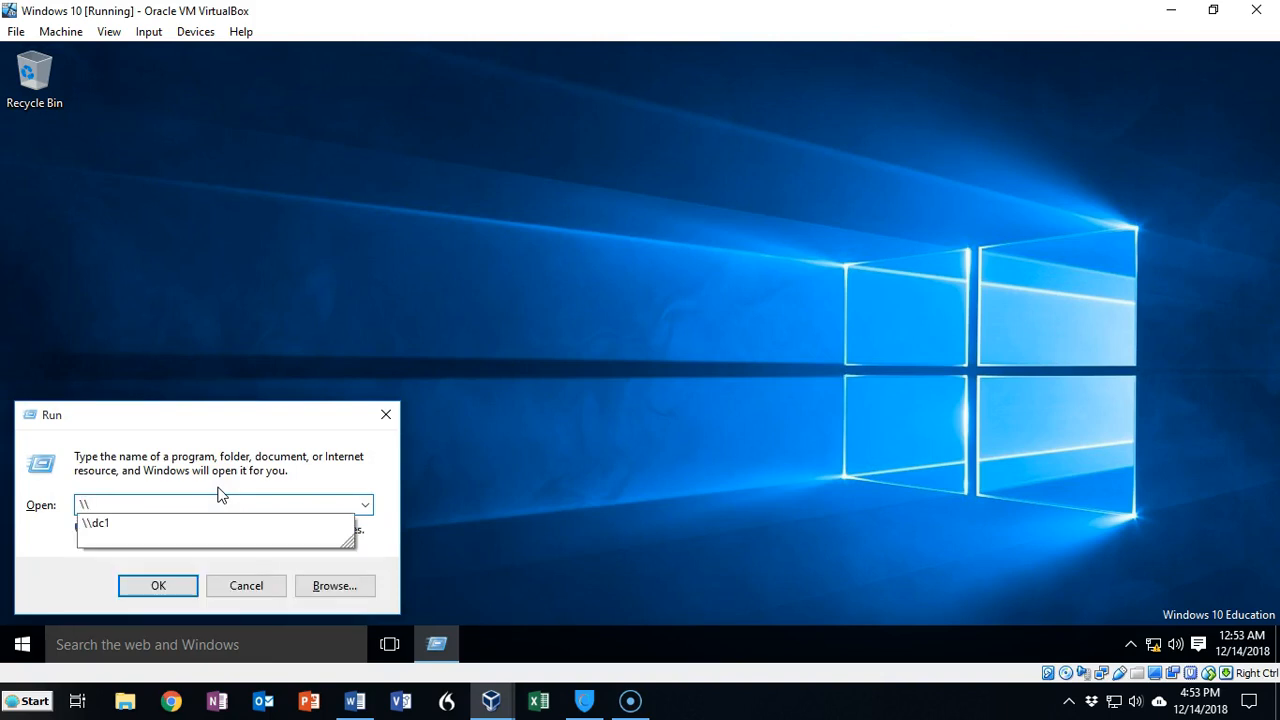
text(dc1)
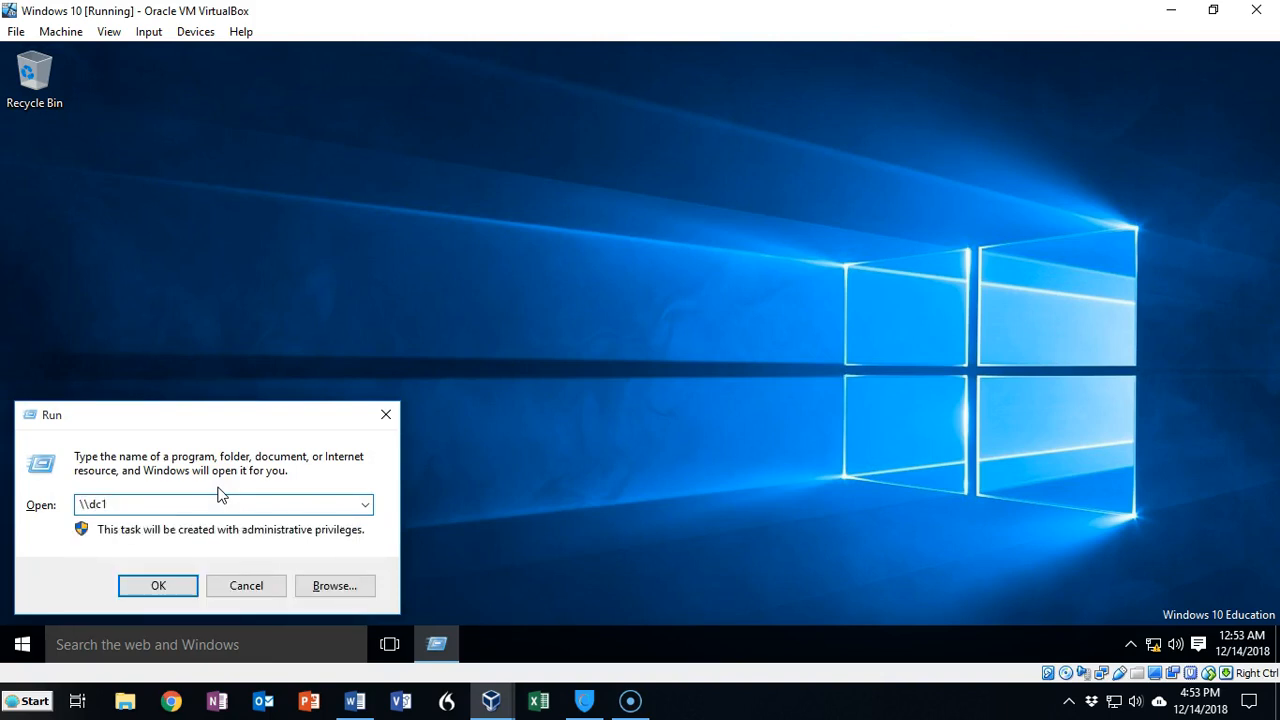
key(Return)
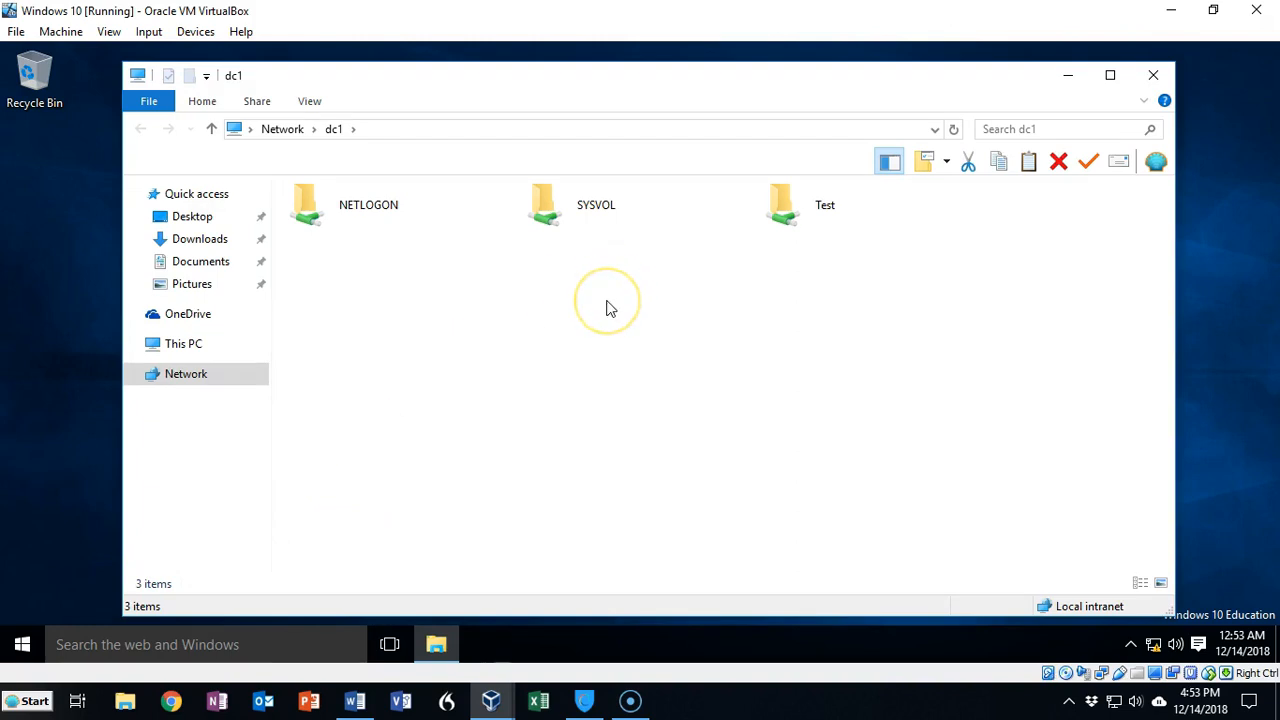
double_click(316, 207)
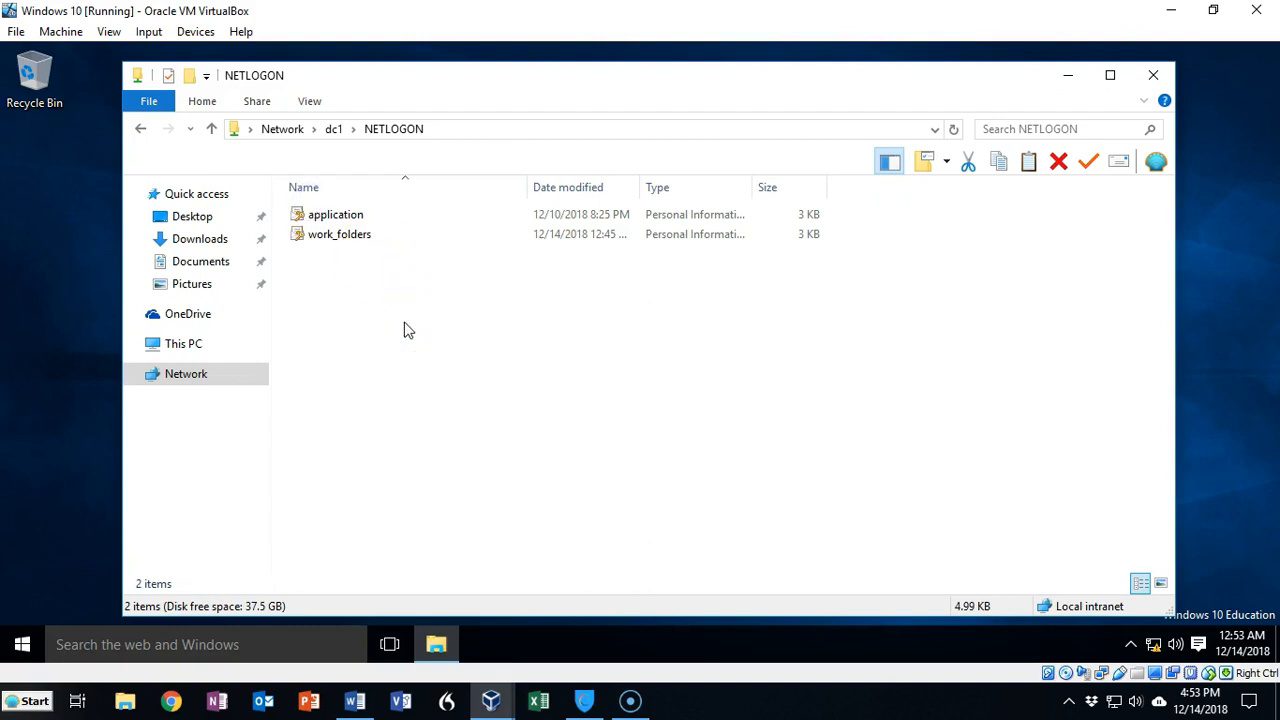
Step: Start installing the work_folders PFX for the current user and enter the private key's password
click(348, 238)
right_click(348, 238)
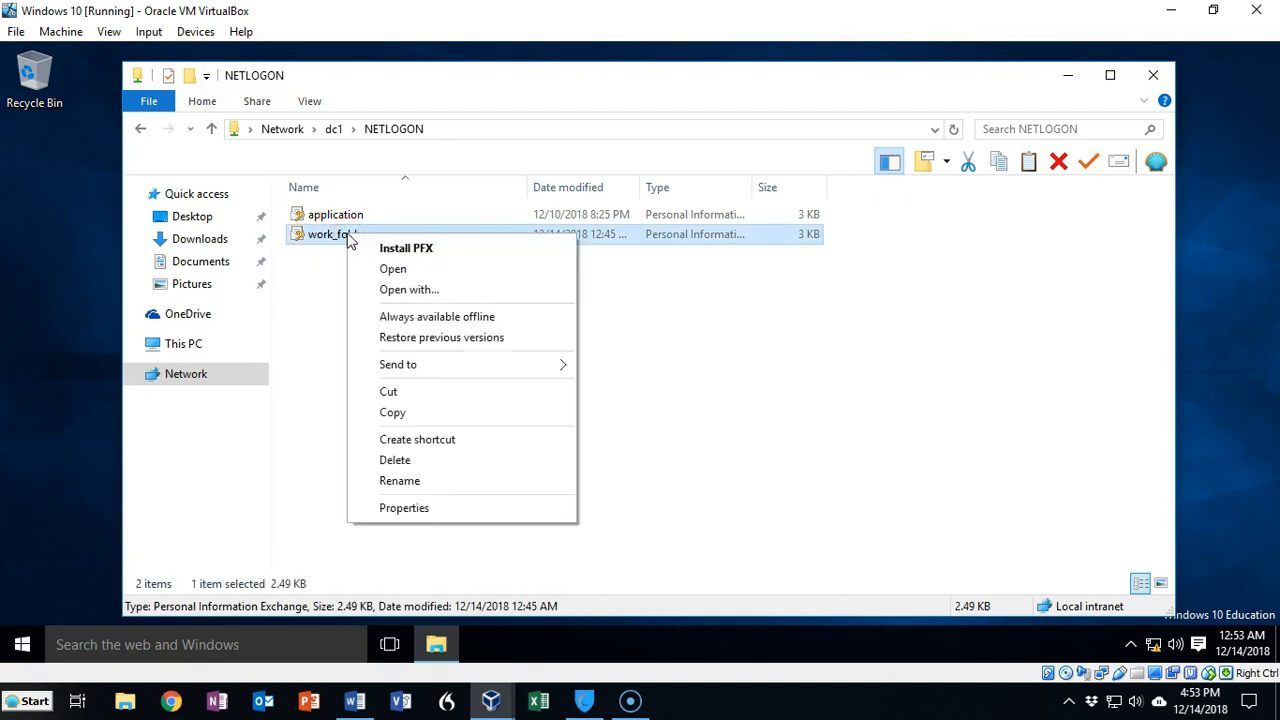
click(393, 250)
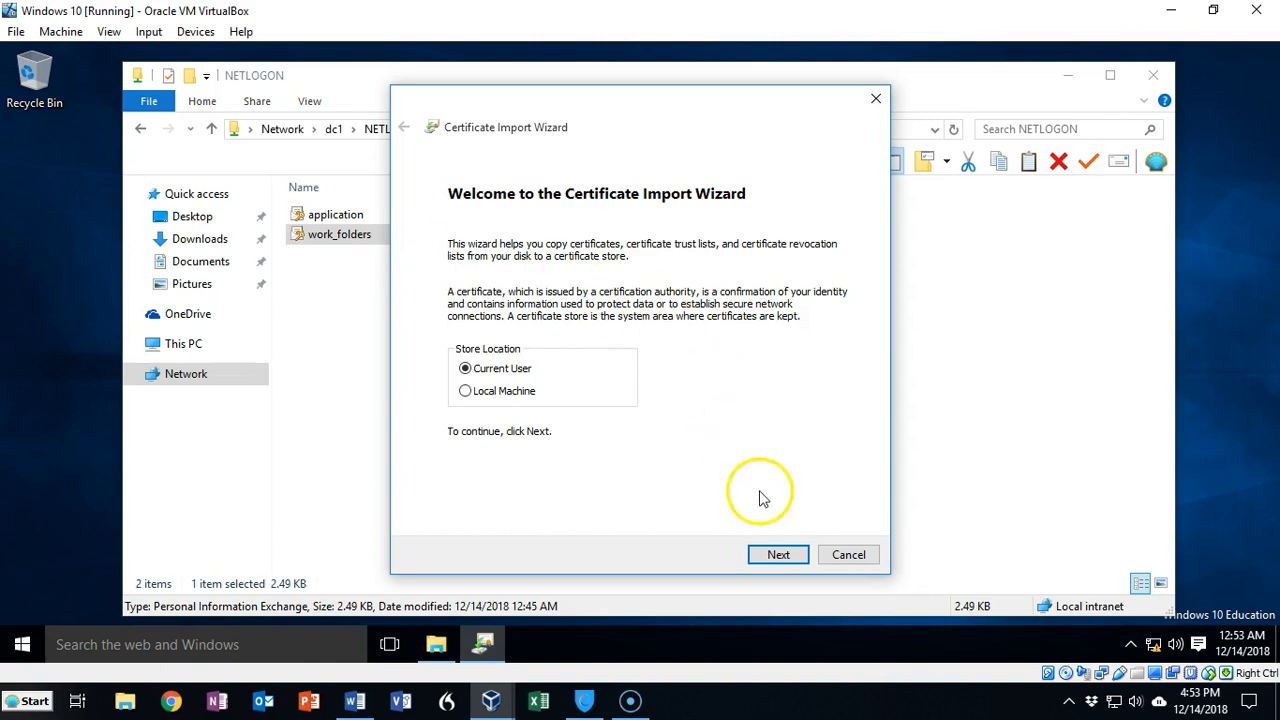
click(767, 558)
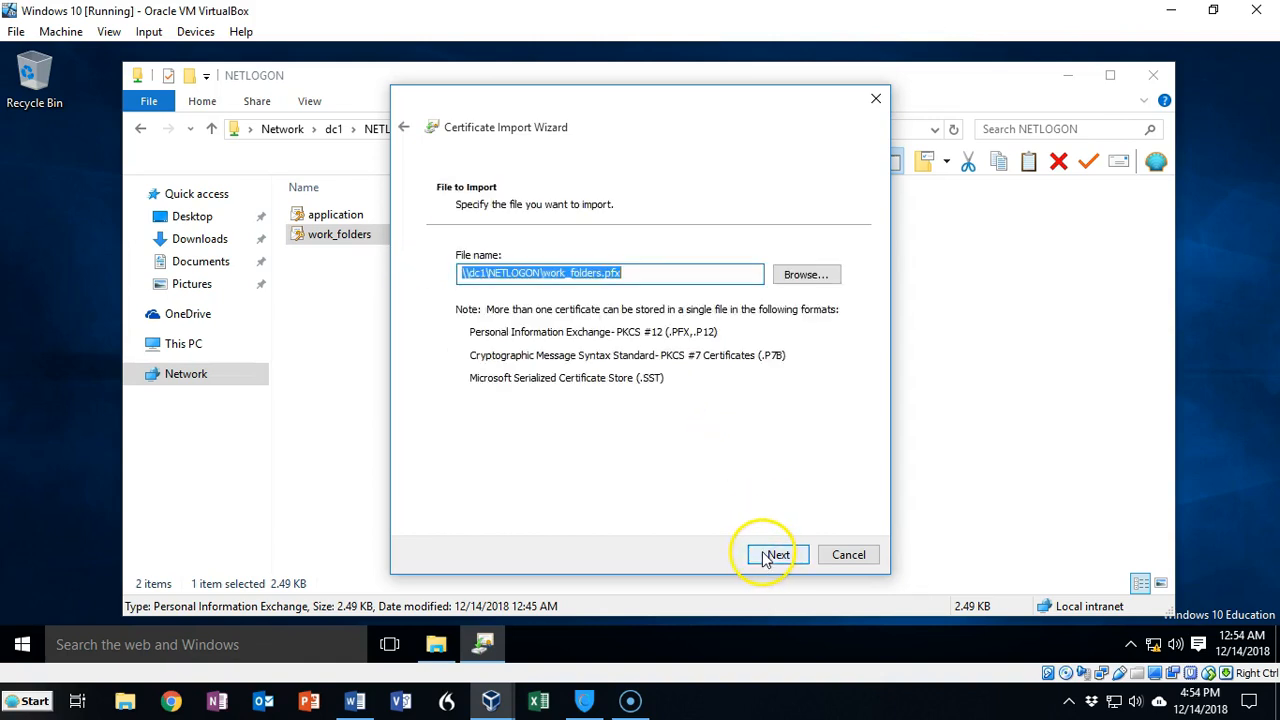
click(775, 557)
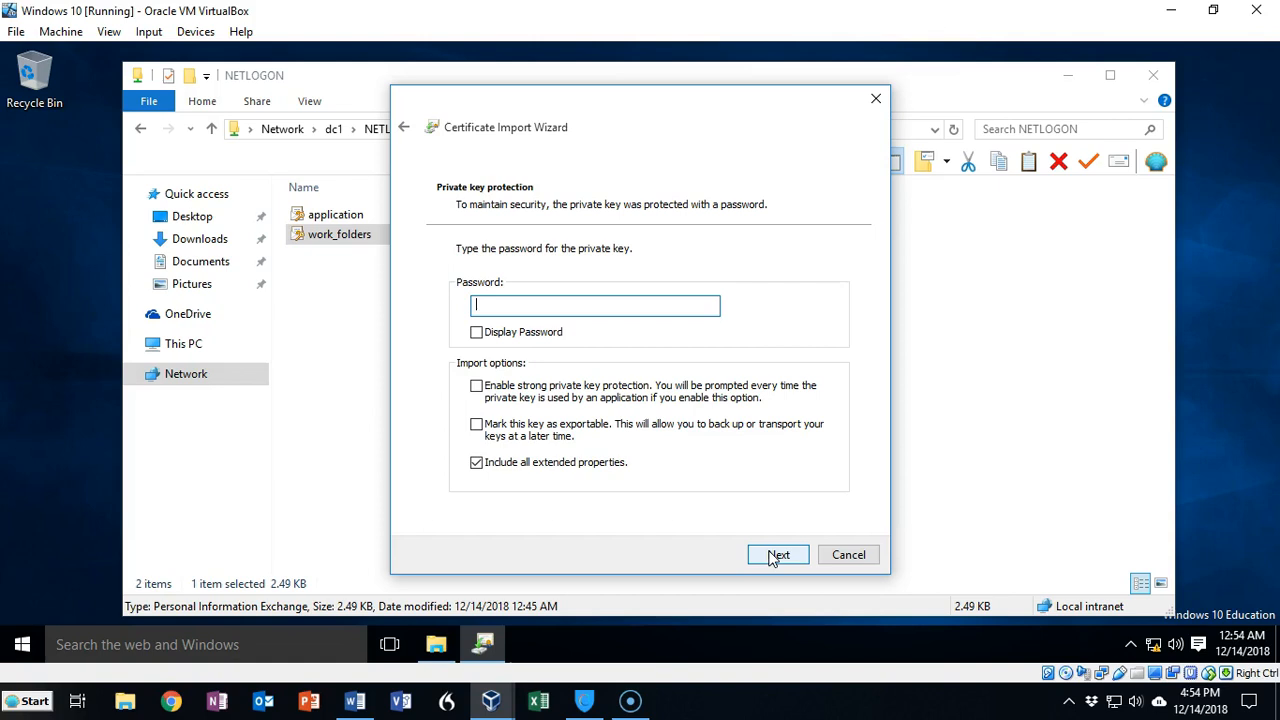
key(ctrl+v)
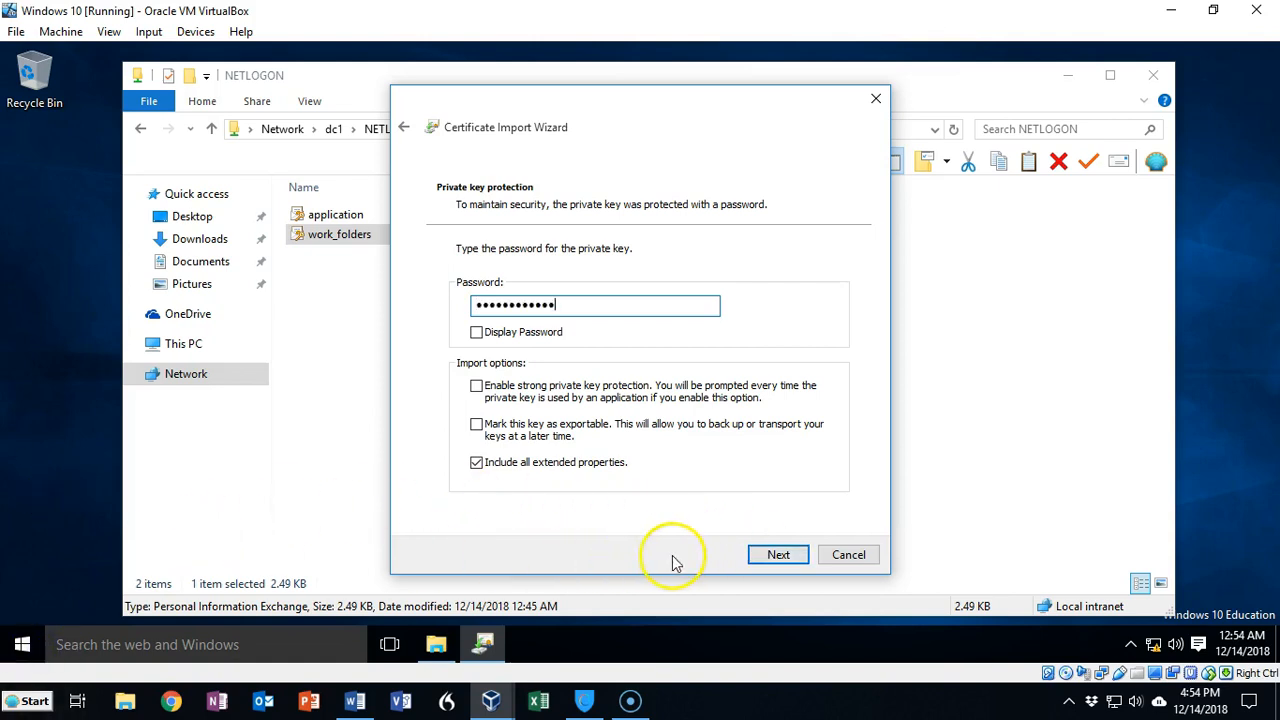
click(779, 555)
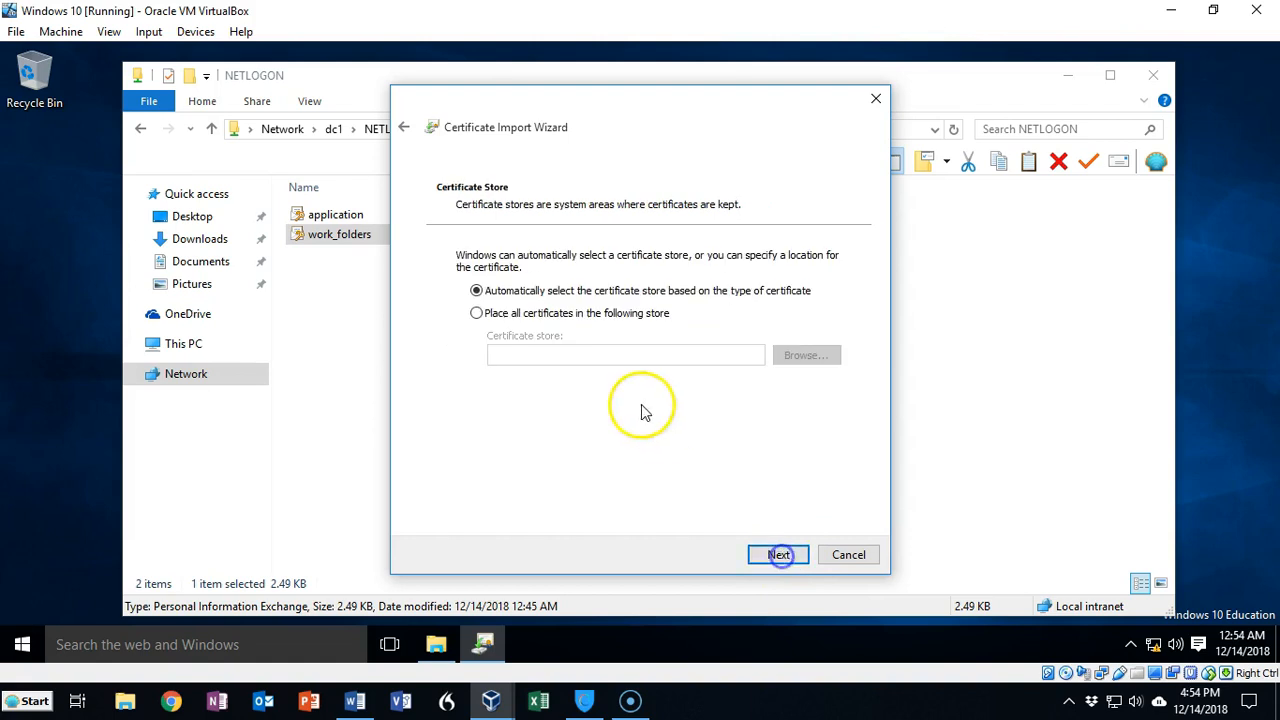
Step: Place the certificate in the Trusted Root Certification Authorities store, finish the import and accept the security warning
click(477, 314)
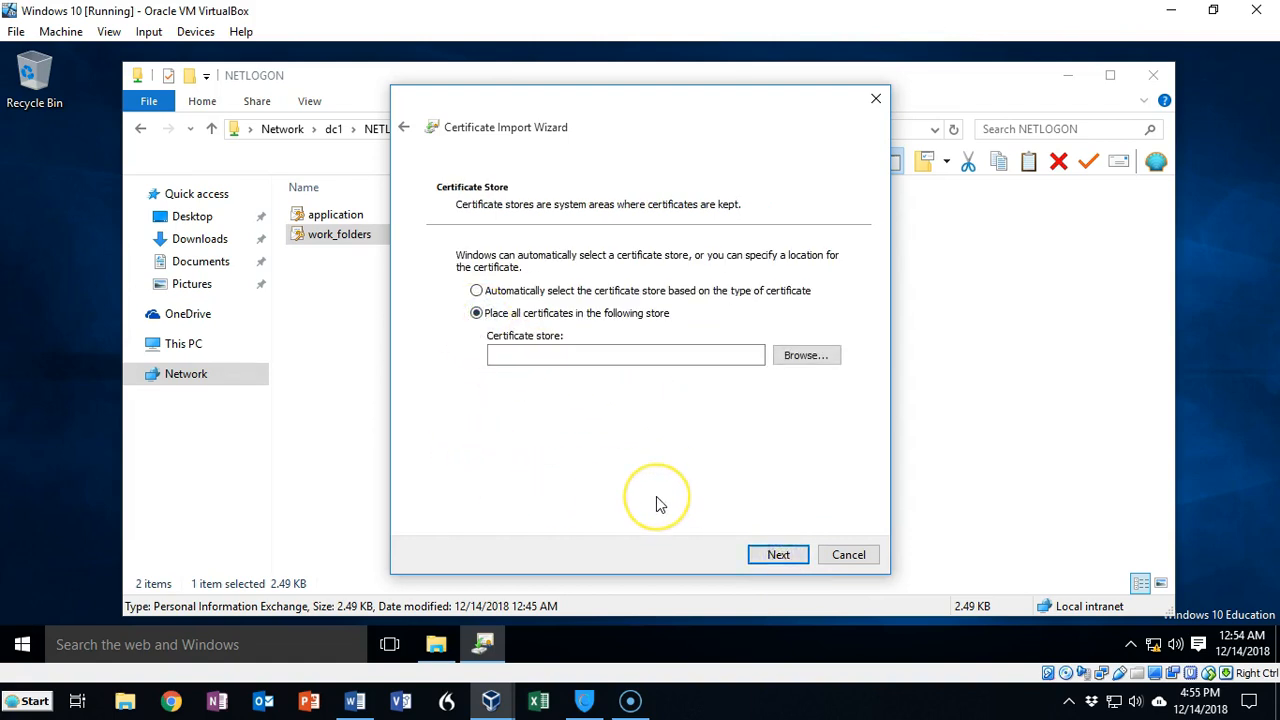
click(805, 357)
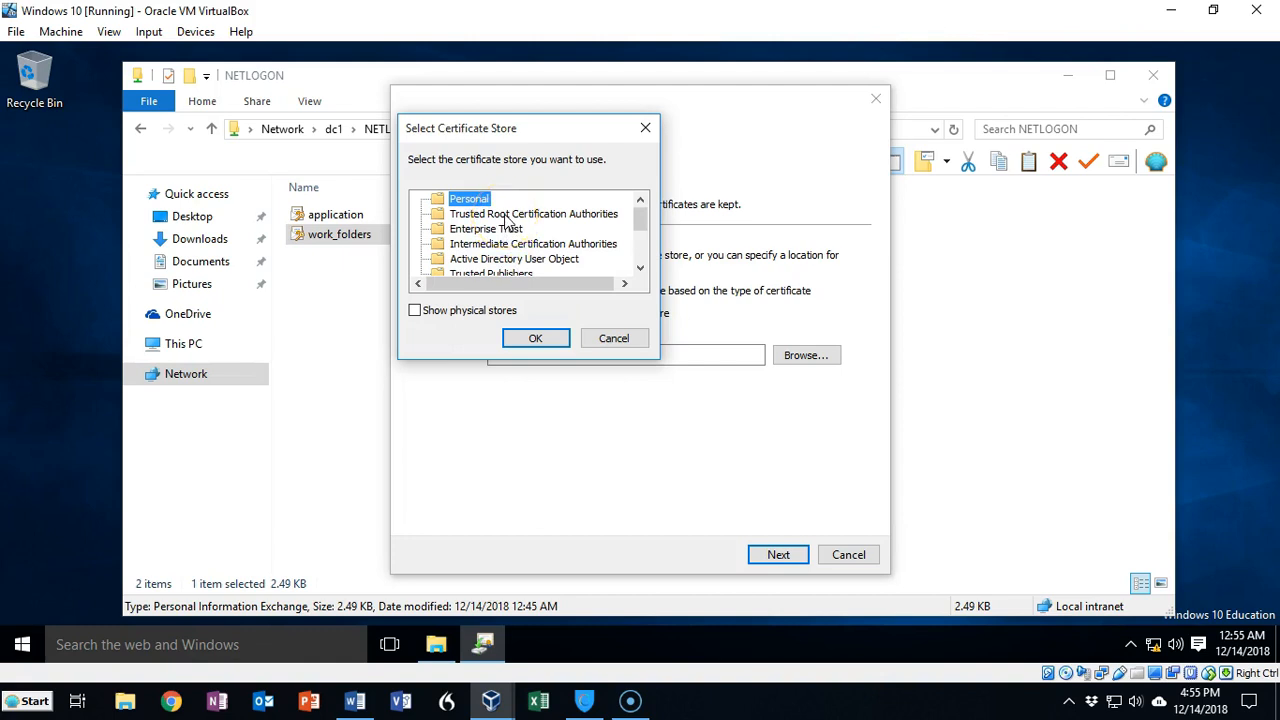
click(505, 214)
click(536, 342)
click(778, 558)
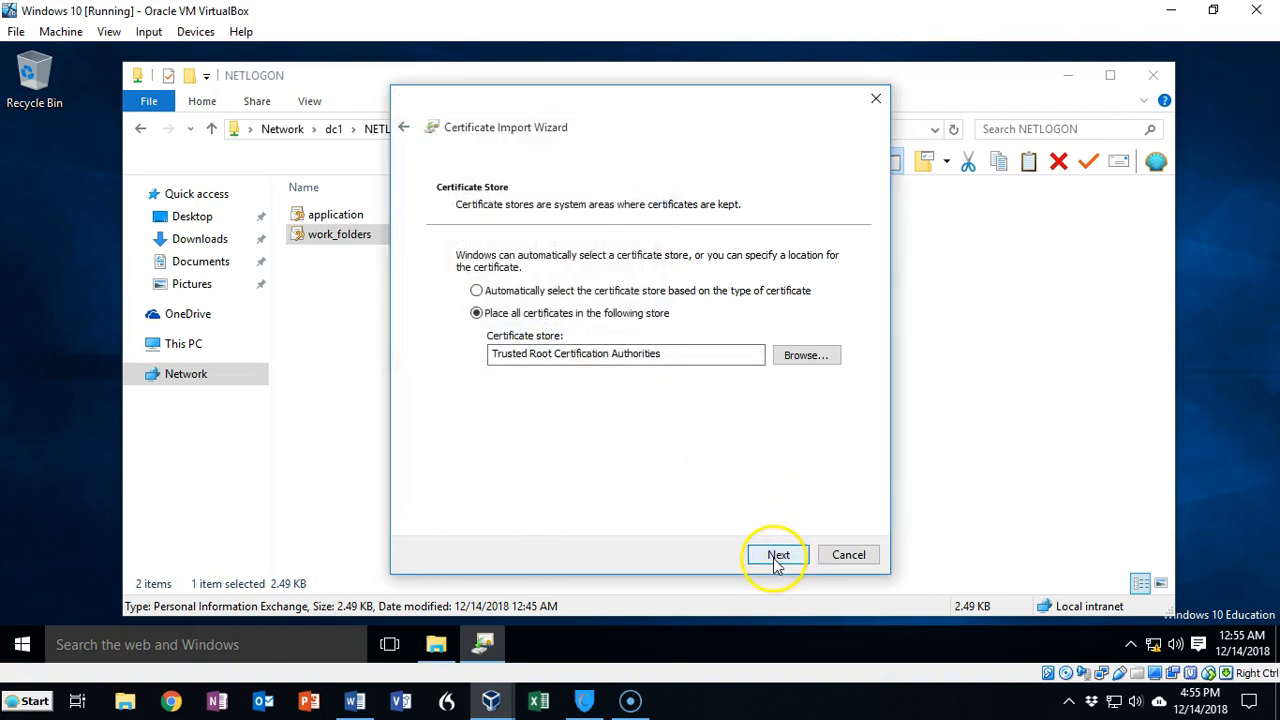
click(778, 553)
click(732, 531)
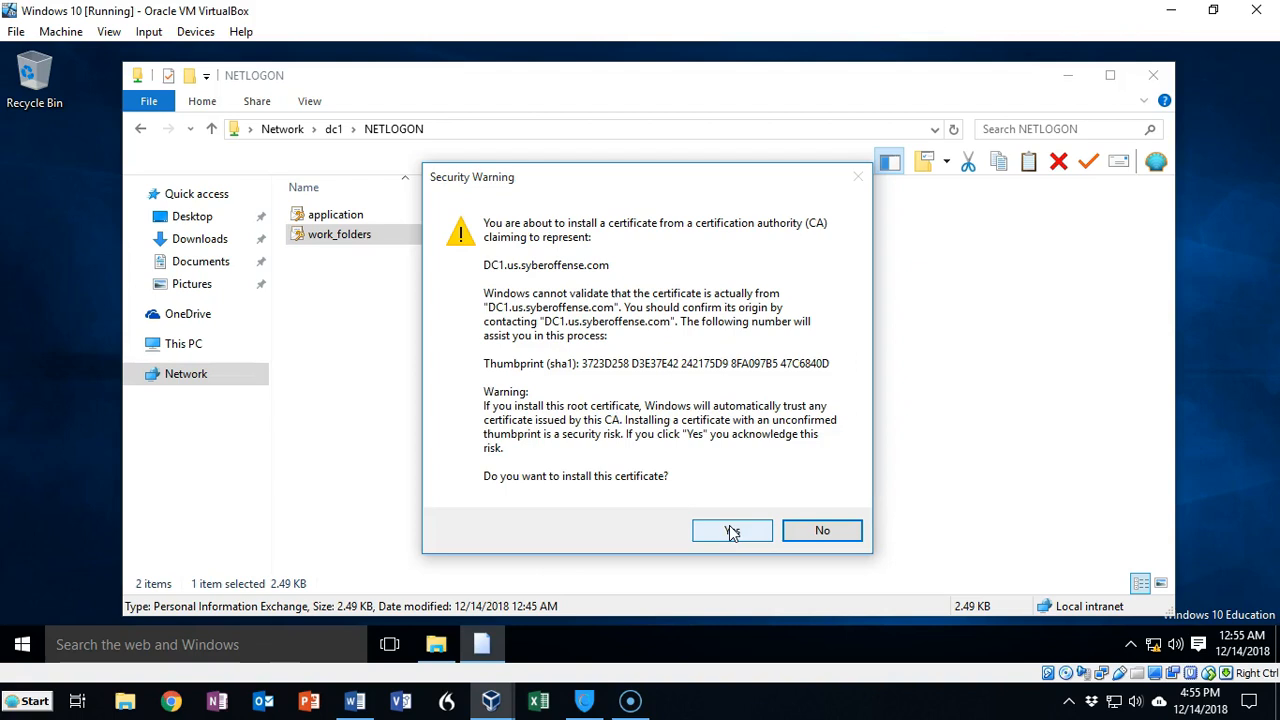
click(732, 531)
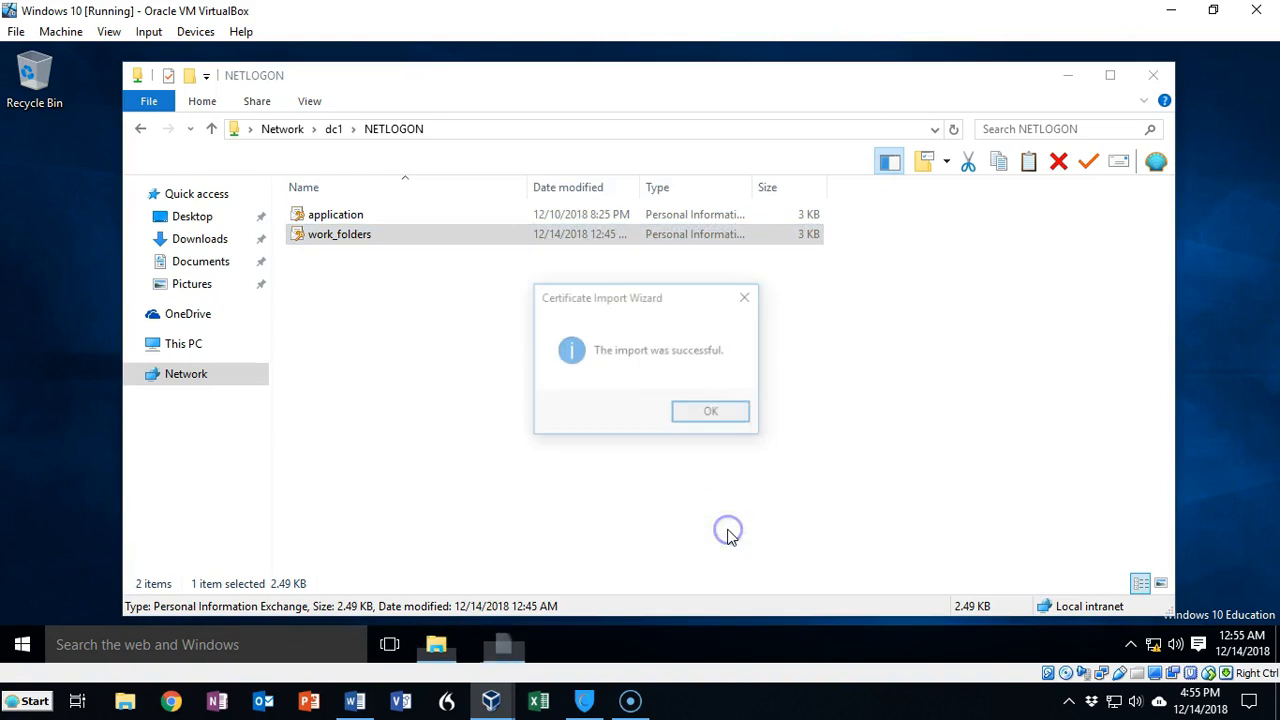
click(712, 414)
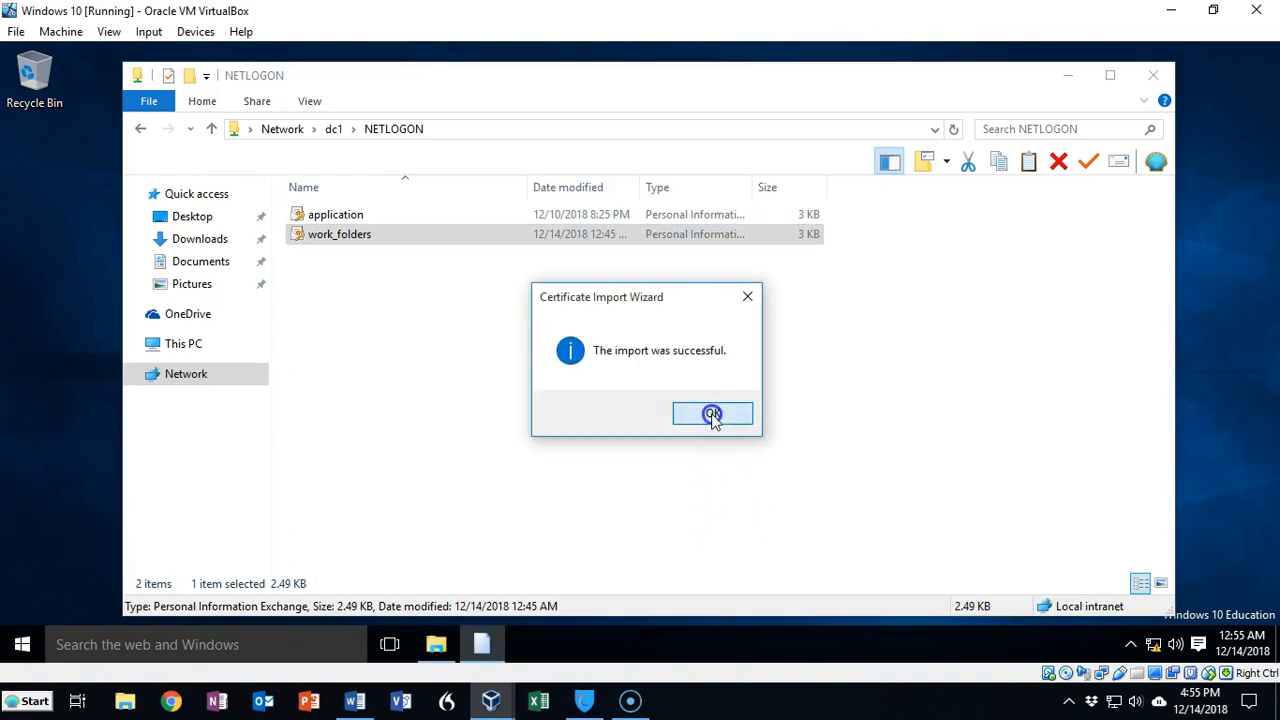
Step: Close the share window and reopen Work Folders setup, choosing to enter a Work Folders URL instead of an email
click(1155, 81)
click(20, 644)
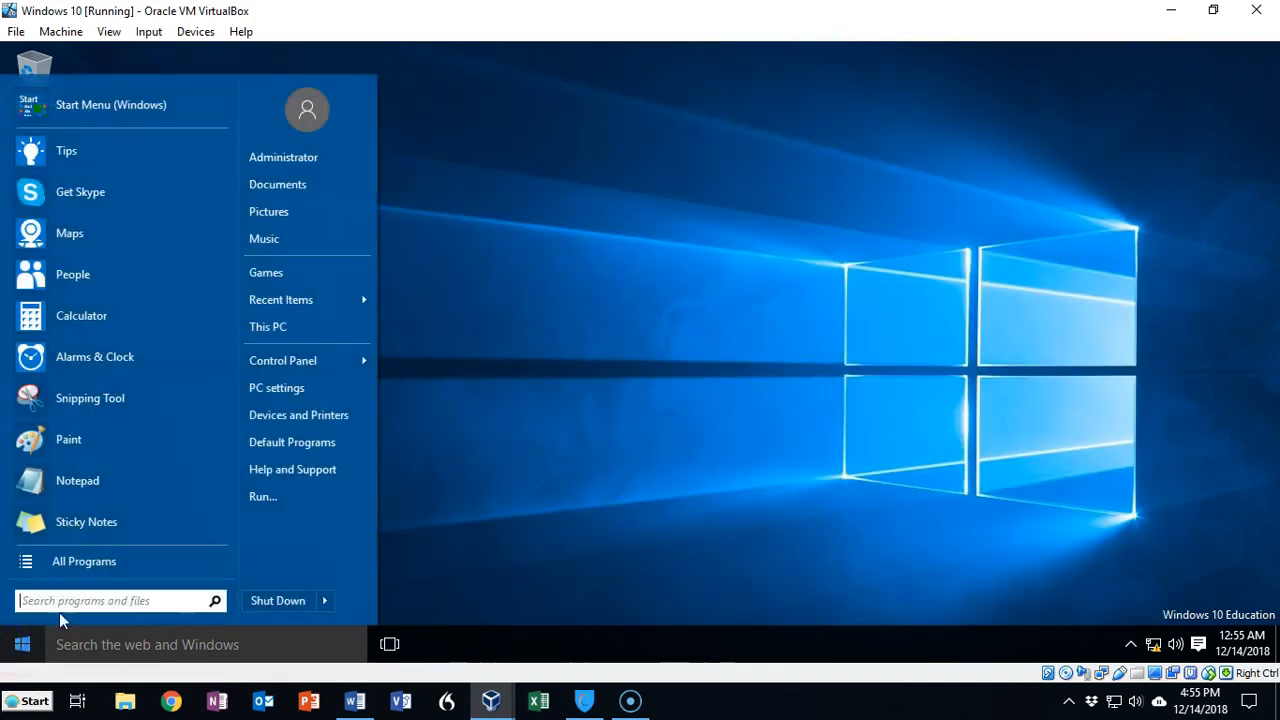
click(318, 365)
scroll(505, 510, down, 4)
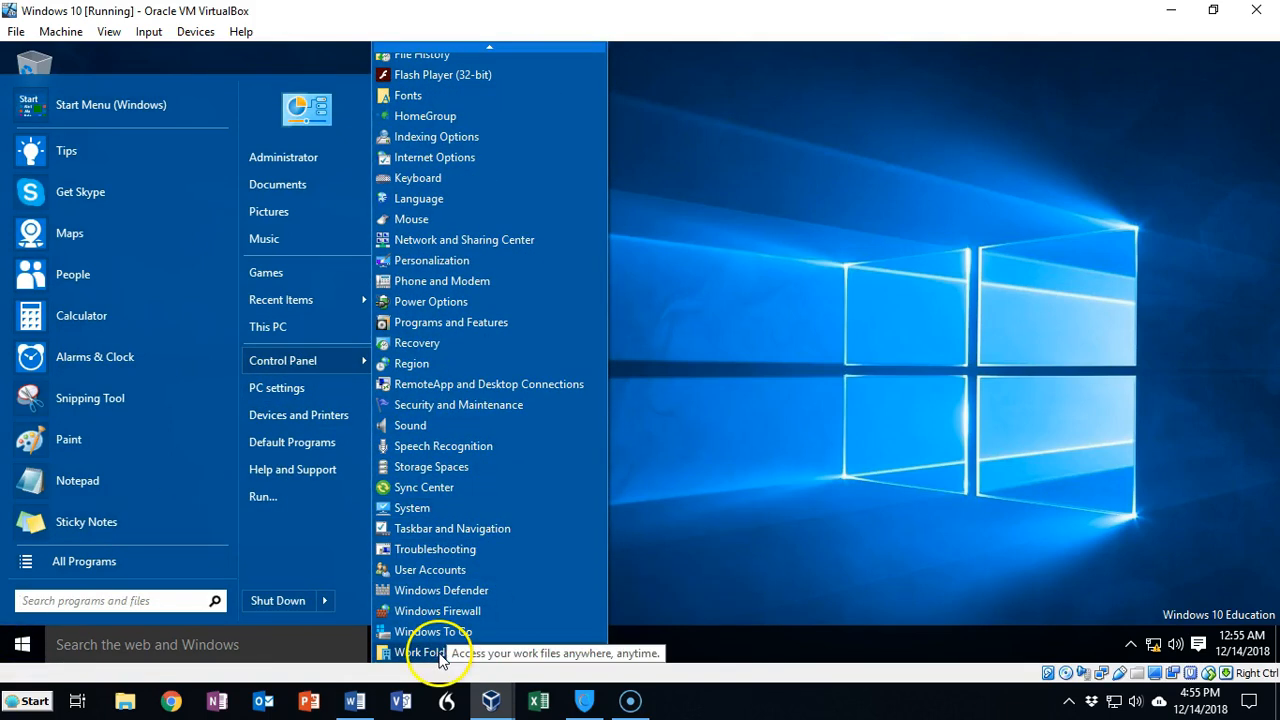
click(418, 653)
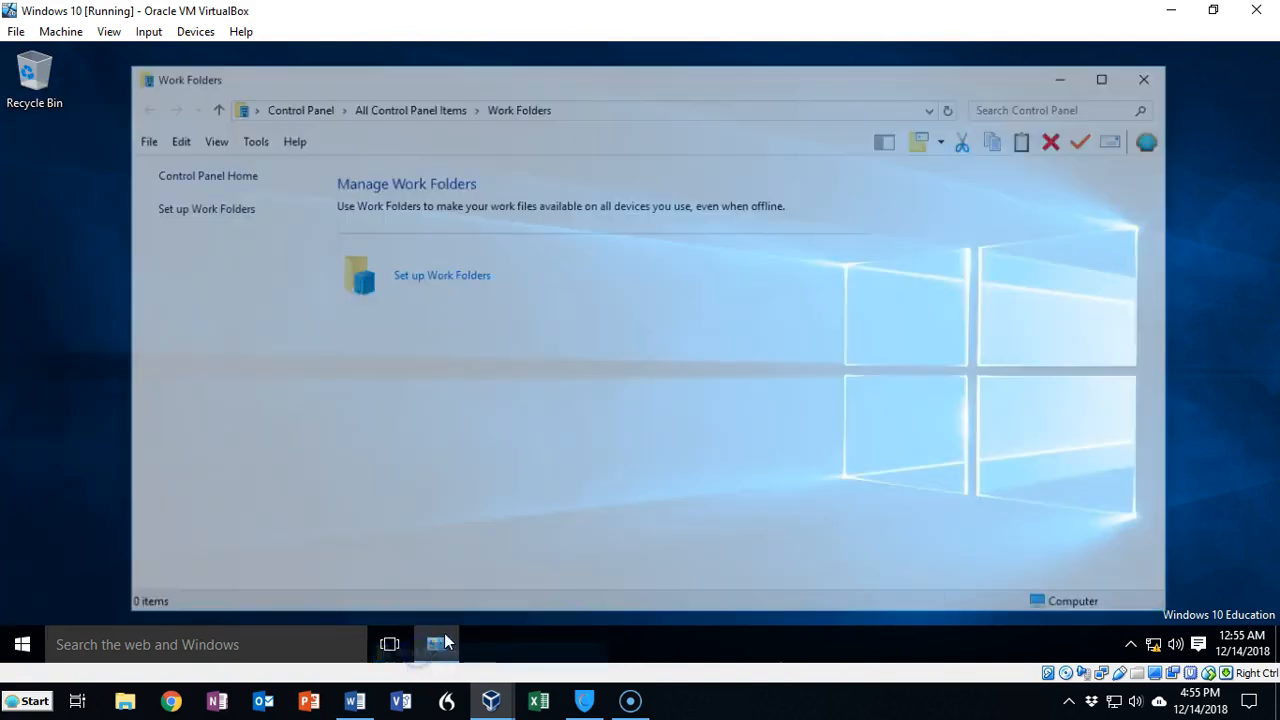
click(444, 277)
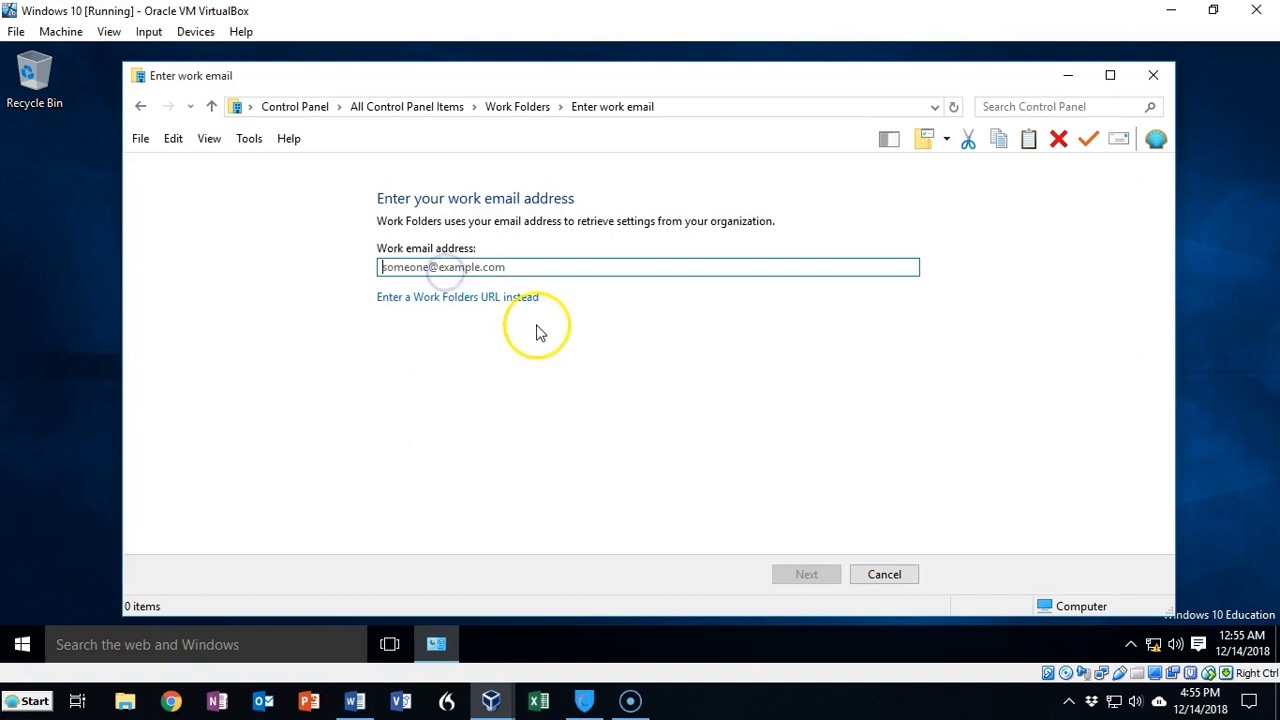
click(452, 299)
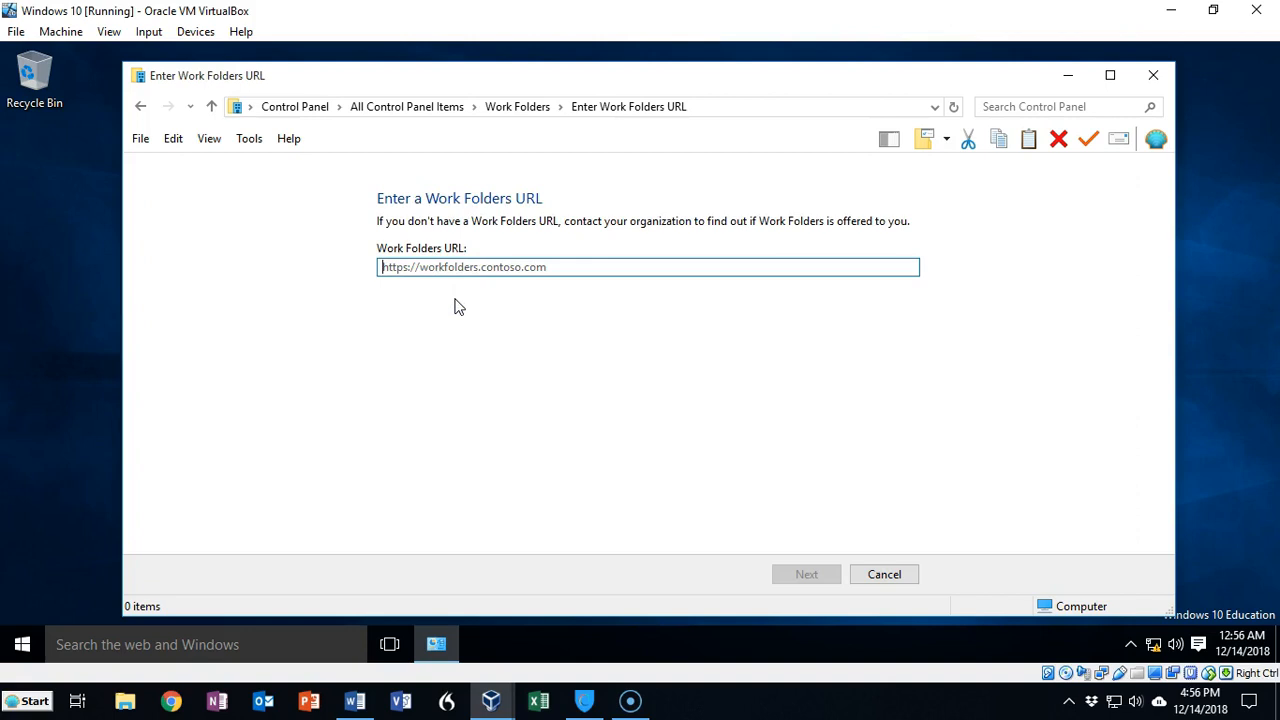
click(445, 326)
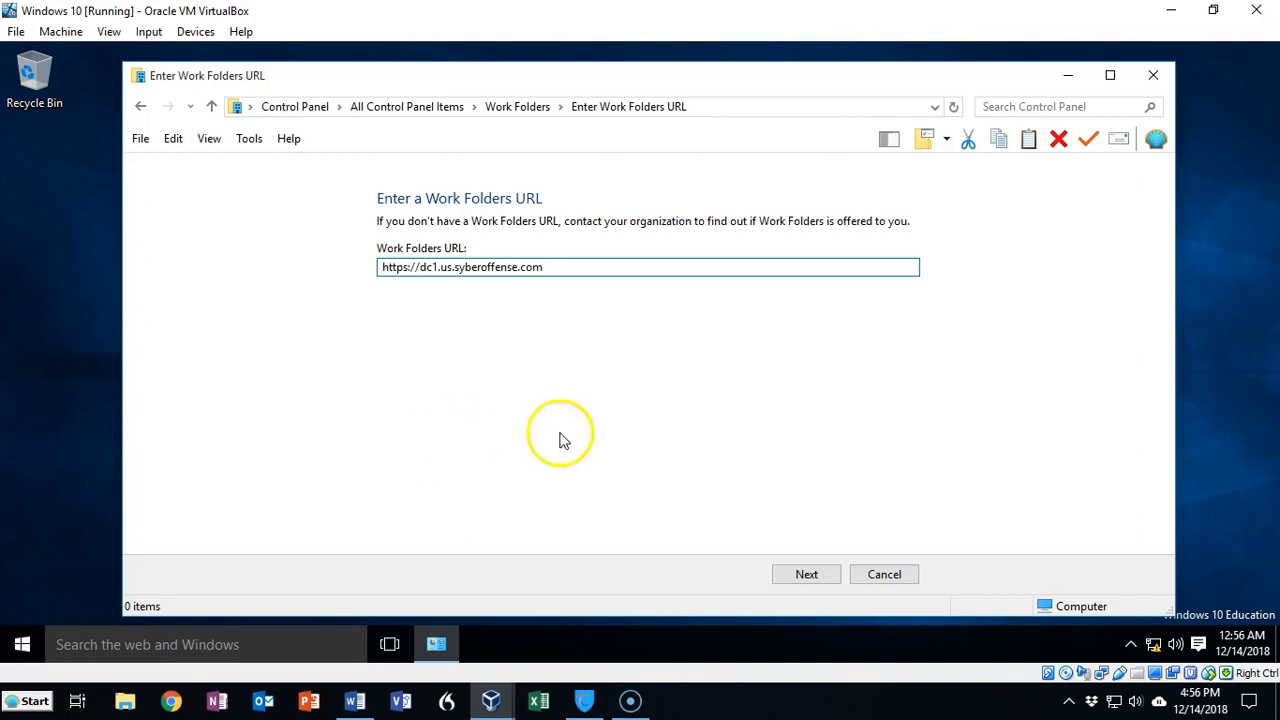
click(806, 575)
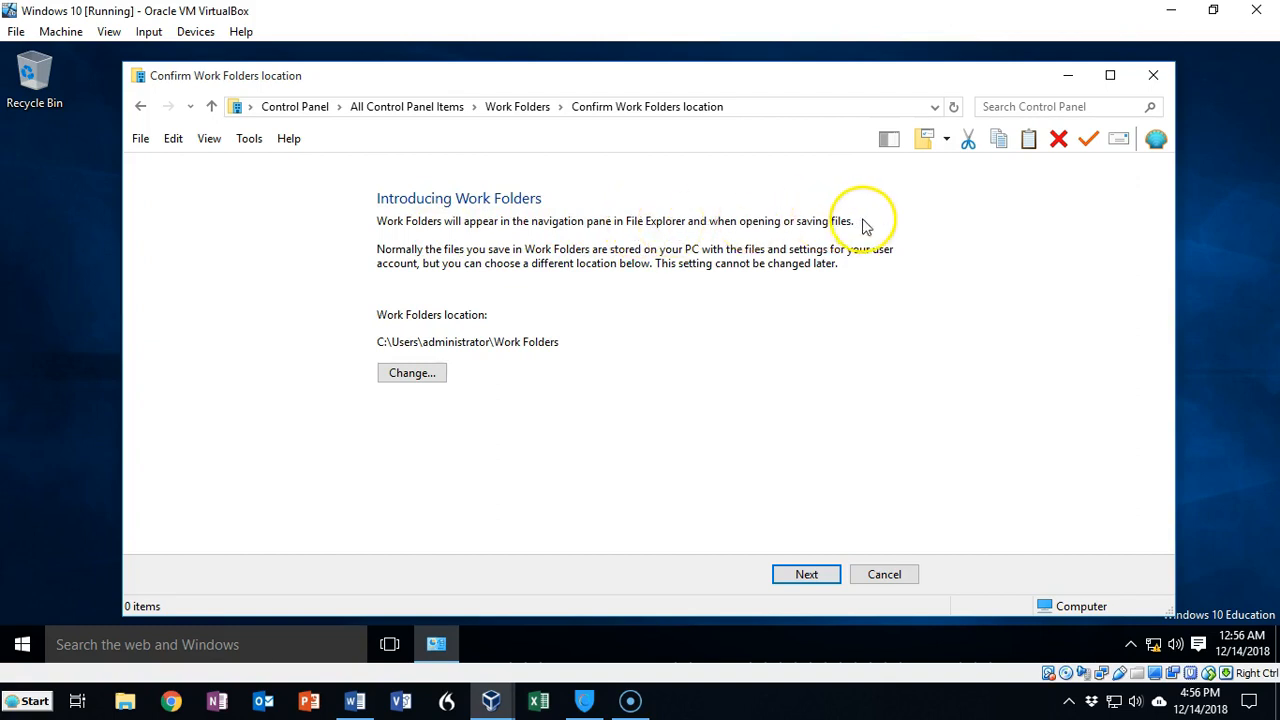
click(810, 575)
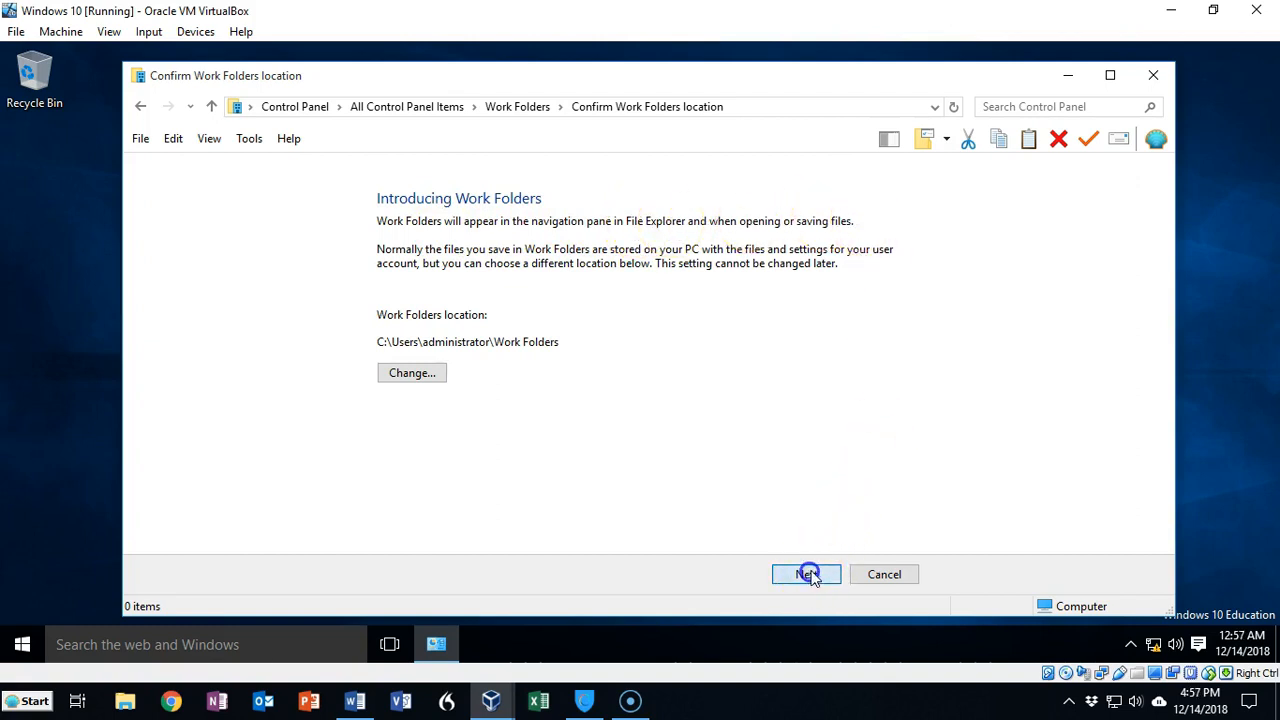
Step: Accept the security policies, set up Work Folders, and close the finished wizard
click(384, 415)
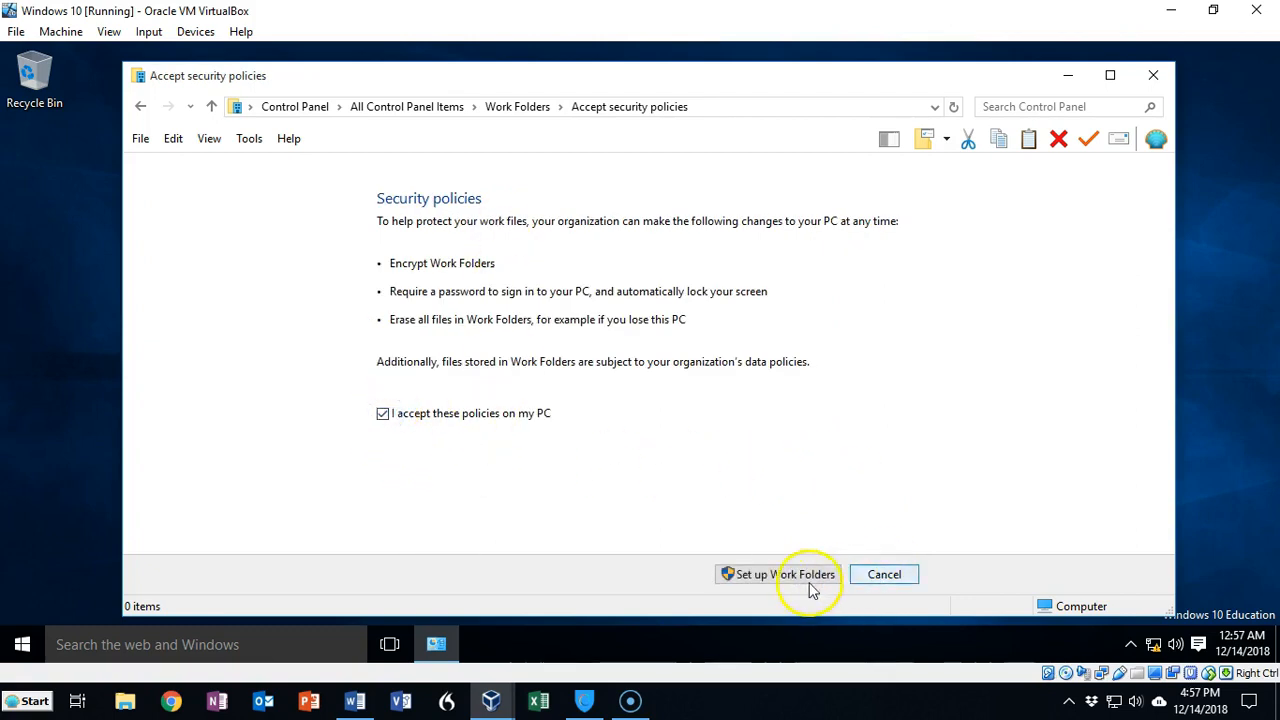
click(778, 580)
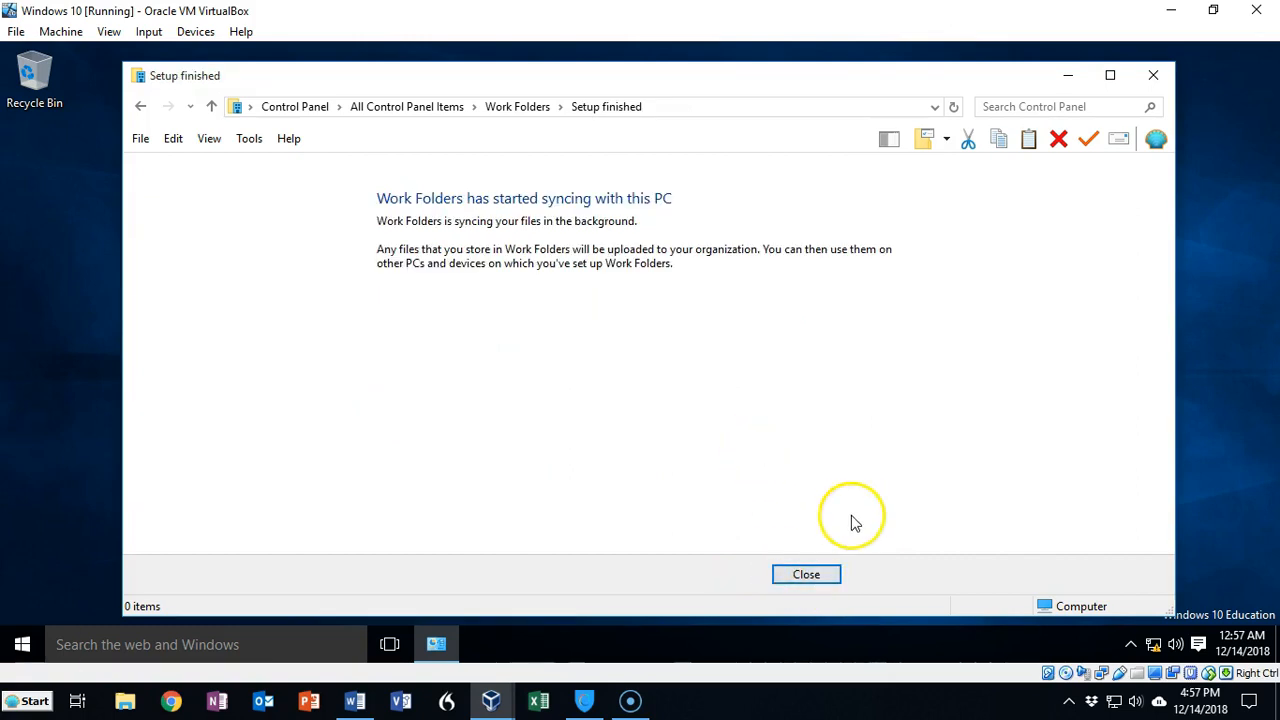
click(802, 576)
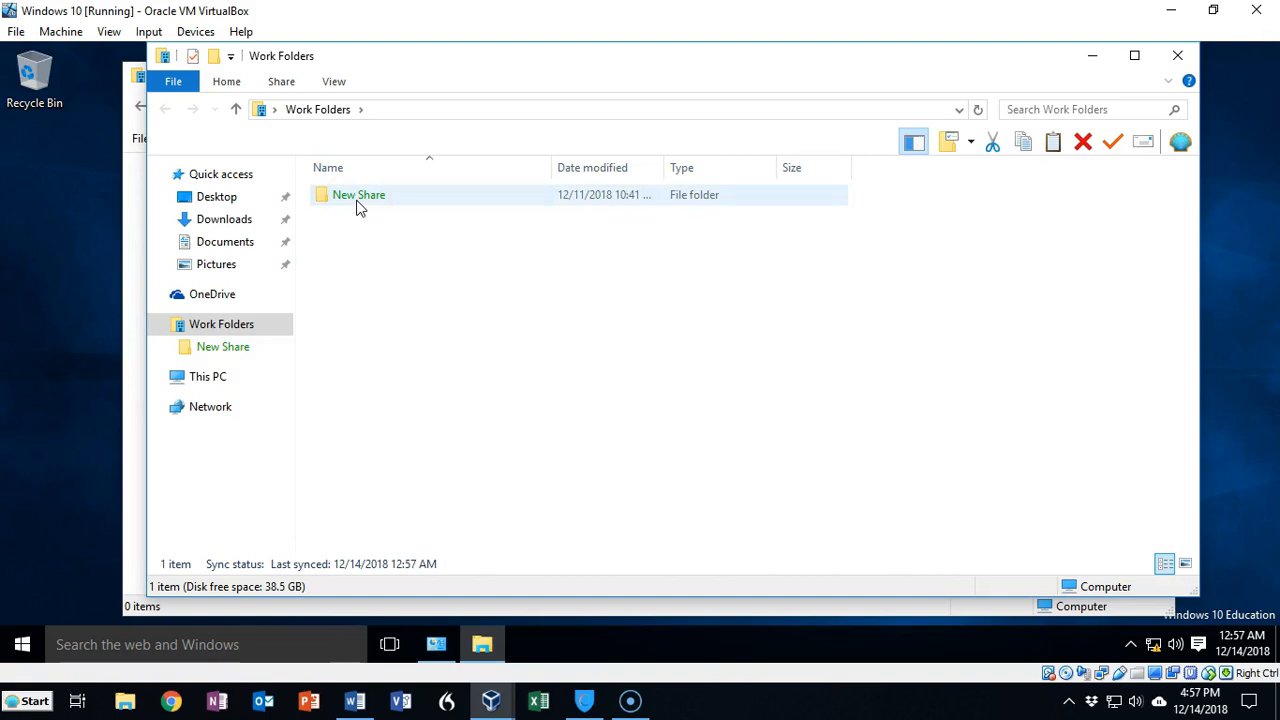
Step: Create a new folder named "new folder 2" inside Work Folders alongside New Share
click(226, 330)
click(438, 323)
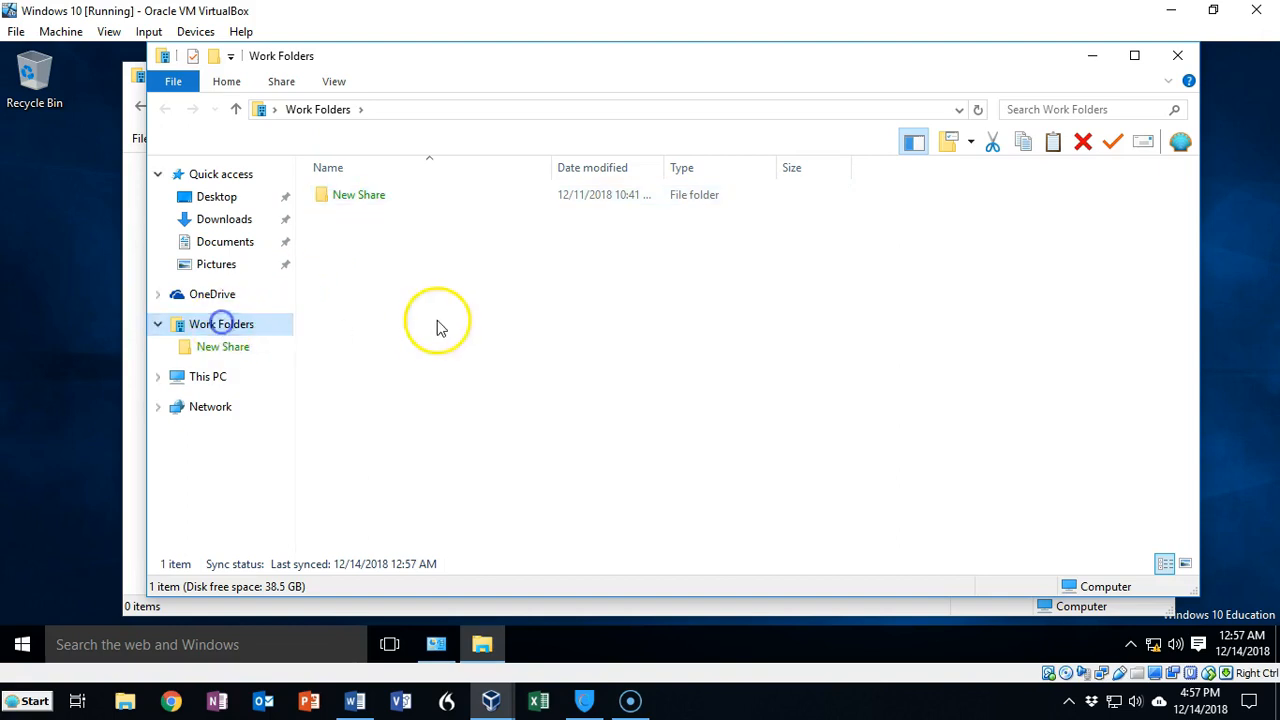
click(366, 204)
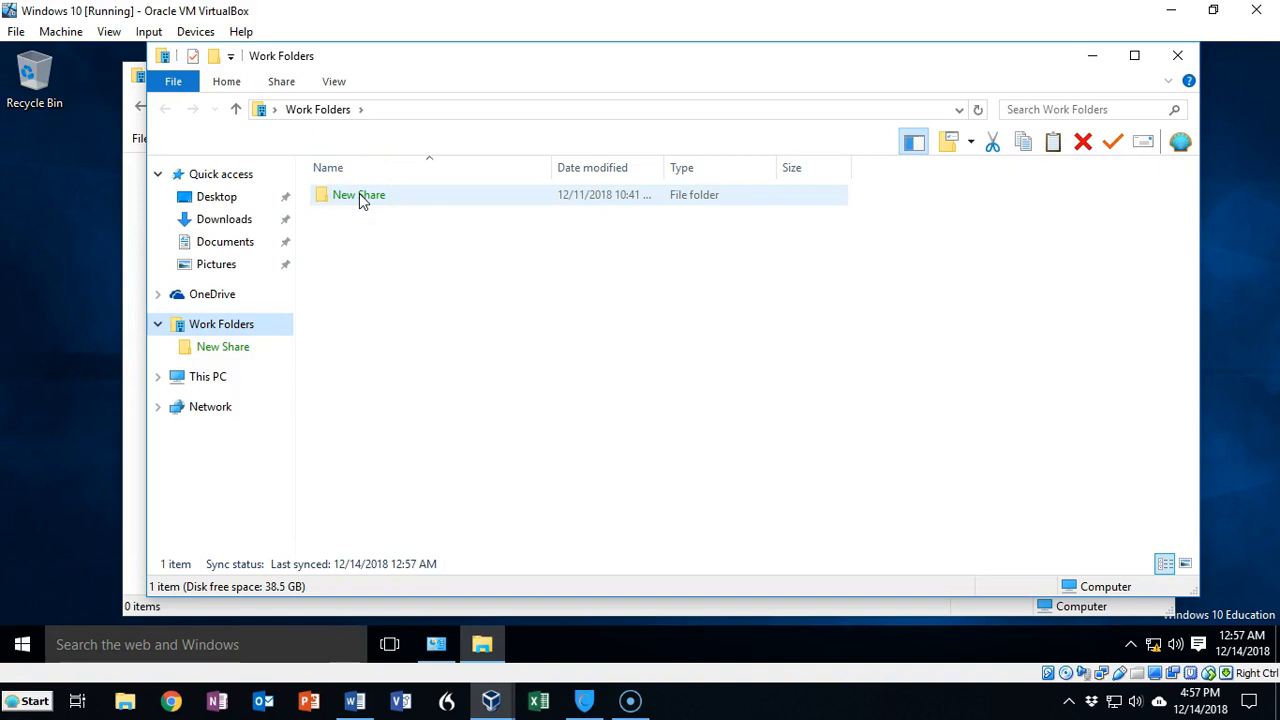
right_click(352, 251)
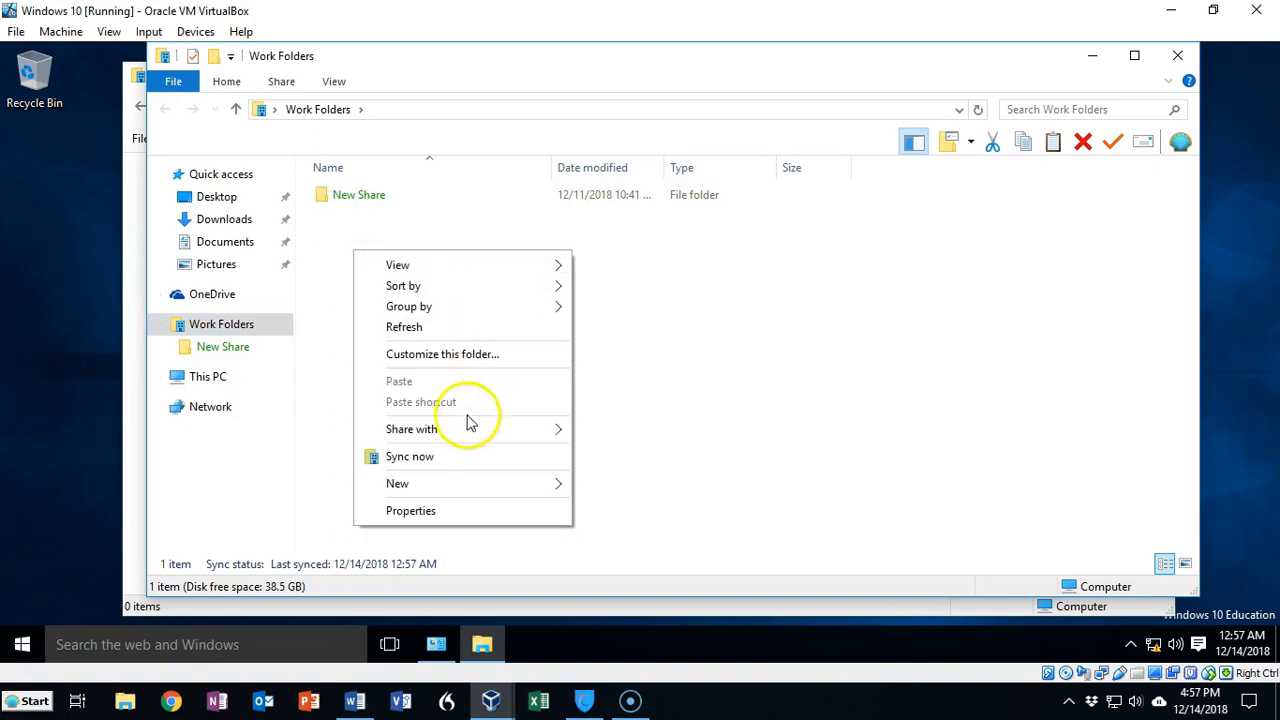
mouse_move(434, 485)
click(611, 486)
text(new folder 2)
key(Return)
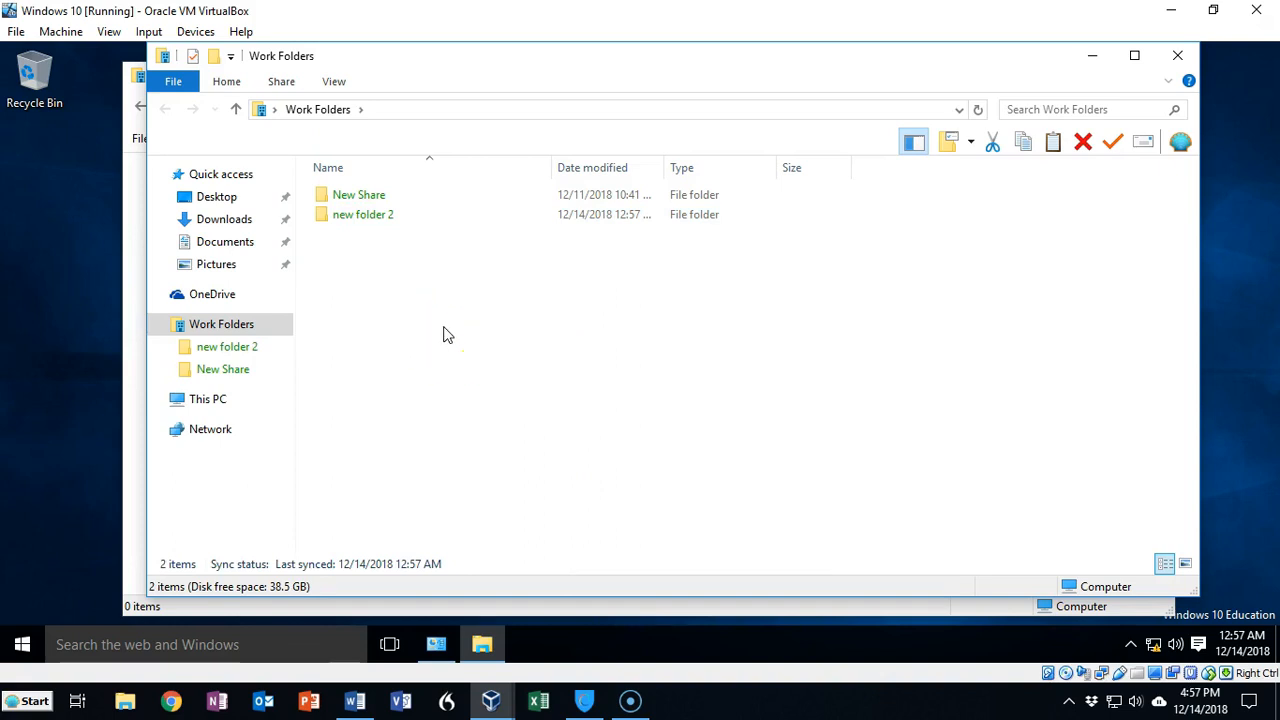
click(393, 350)
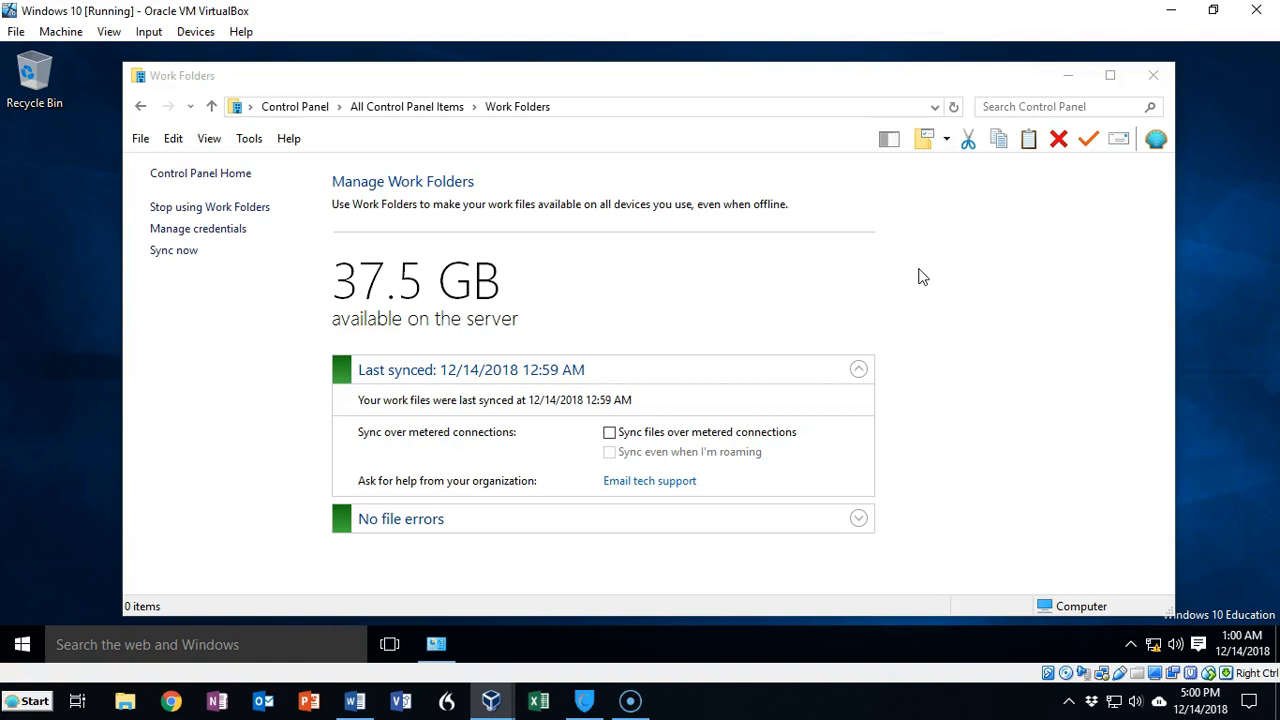
click(912, 272)
click(34, 659)
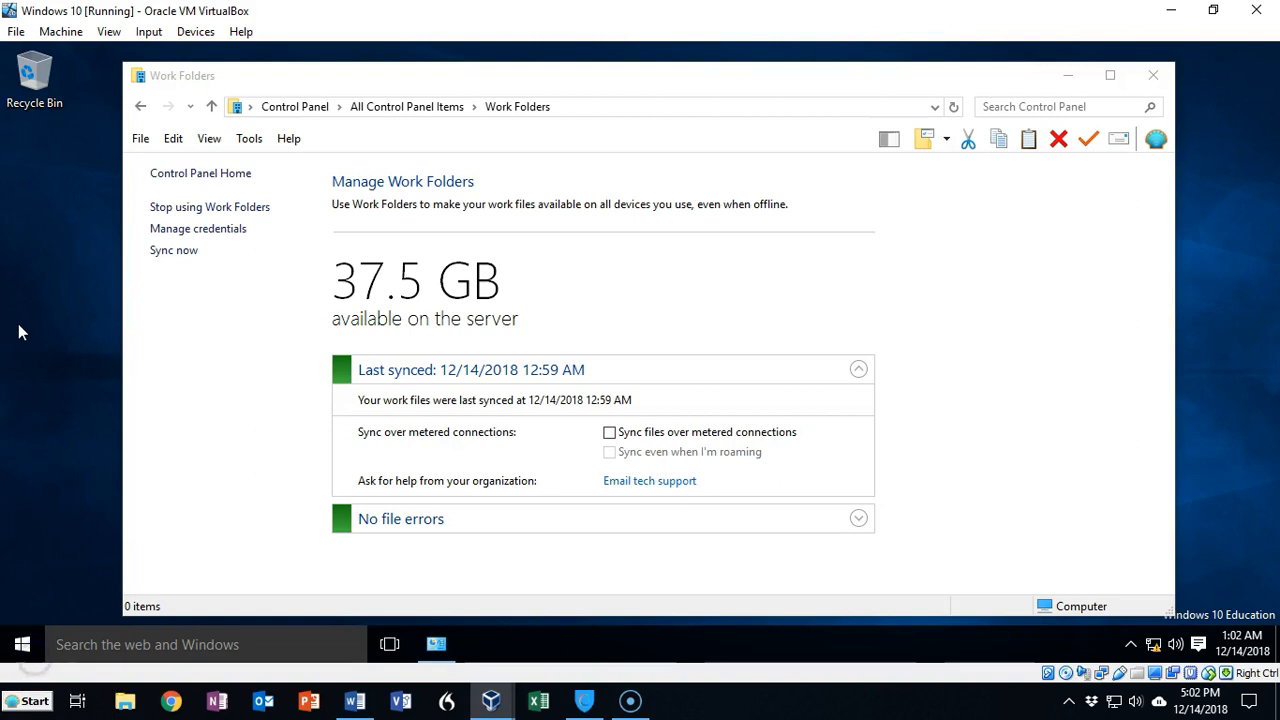